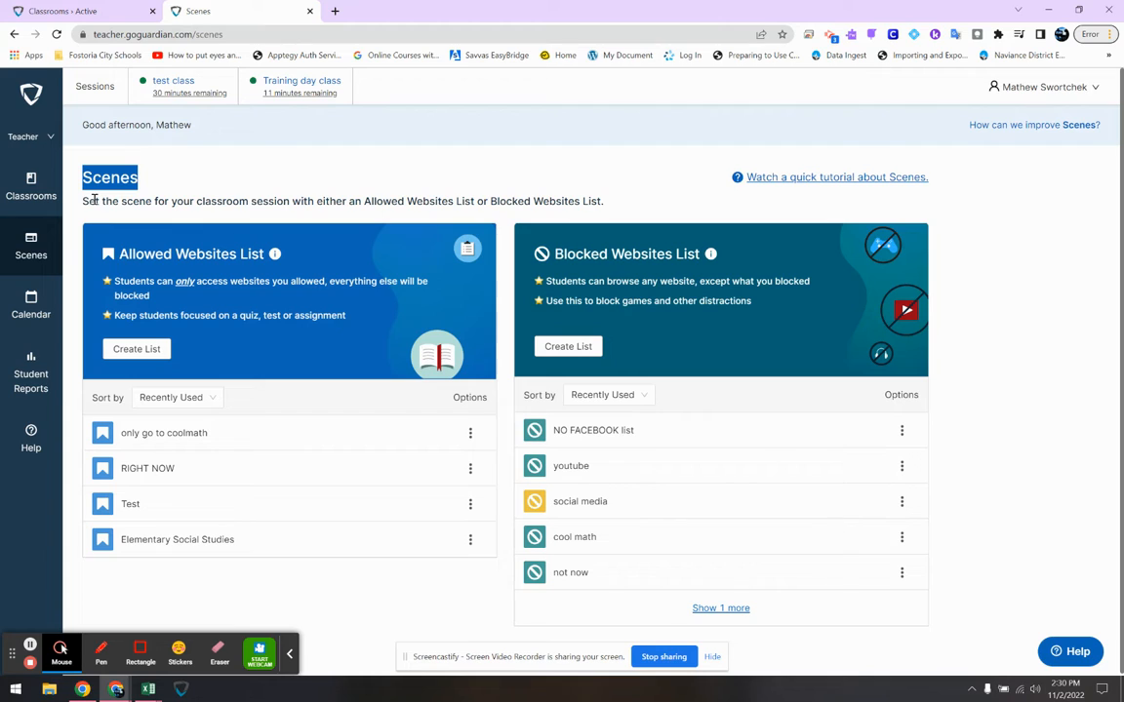
left_click(122, 180)
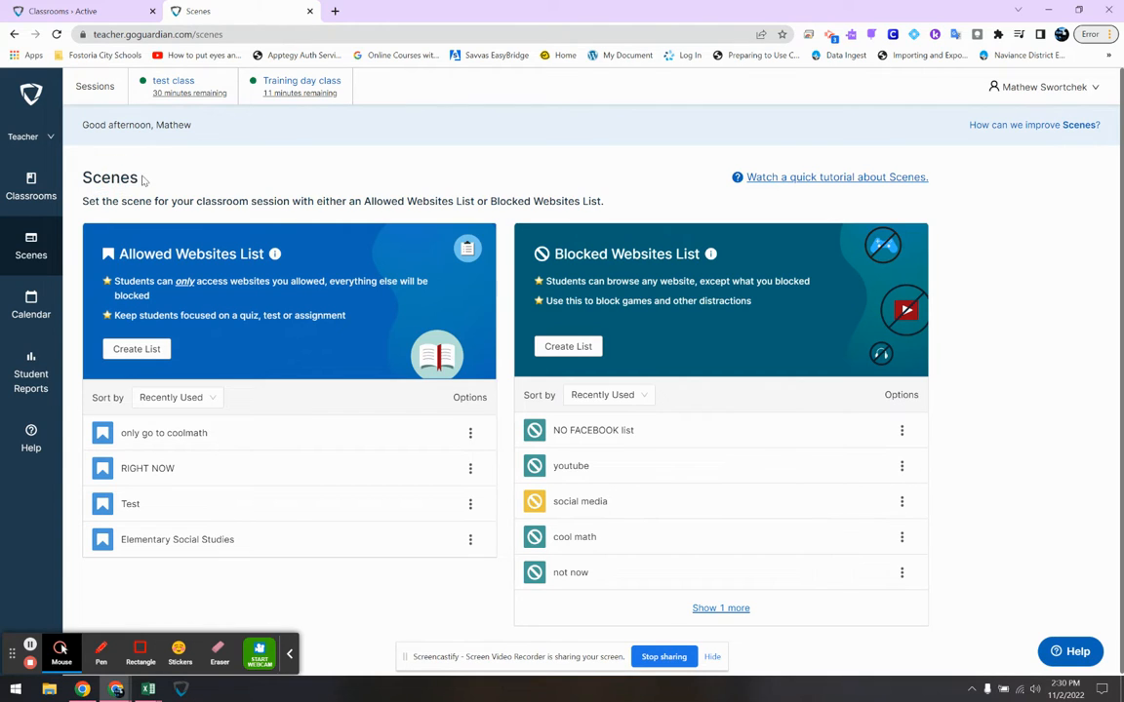
left_click_drag(144, 178, 83, 177)
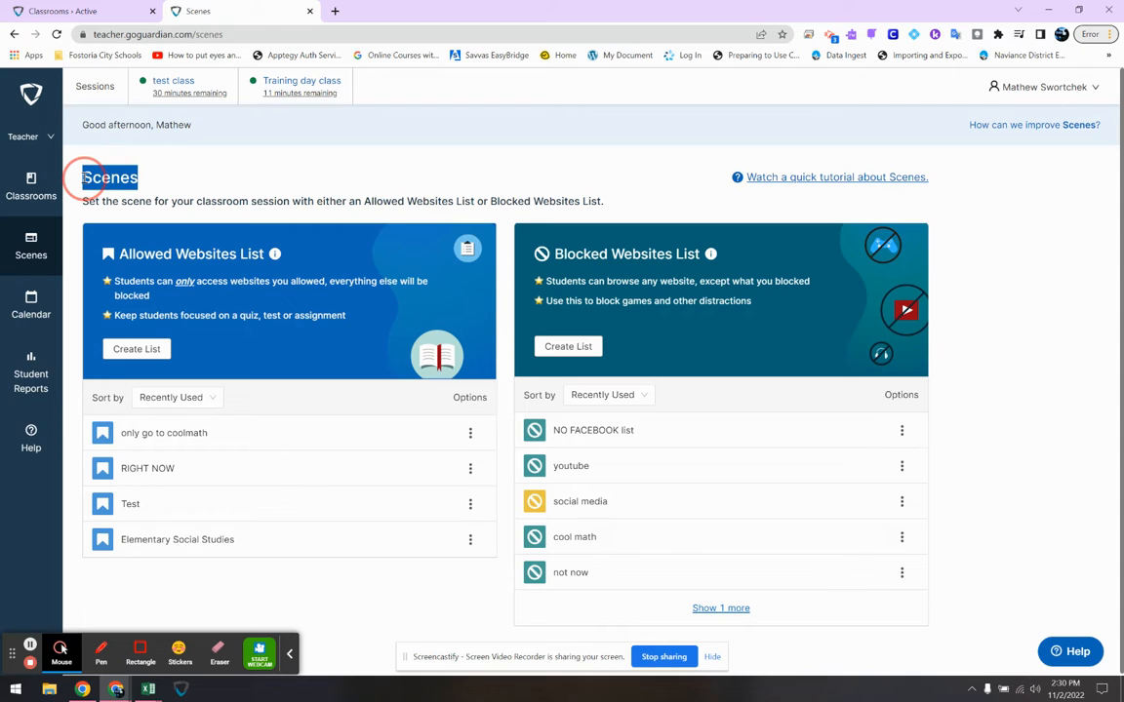
left_click(85, 177)
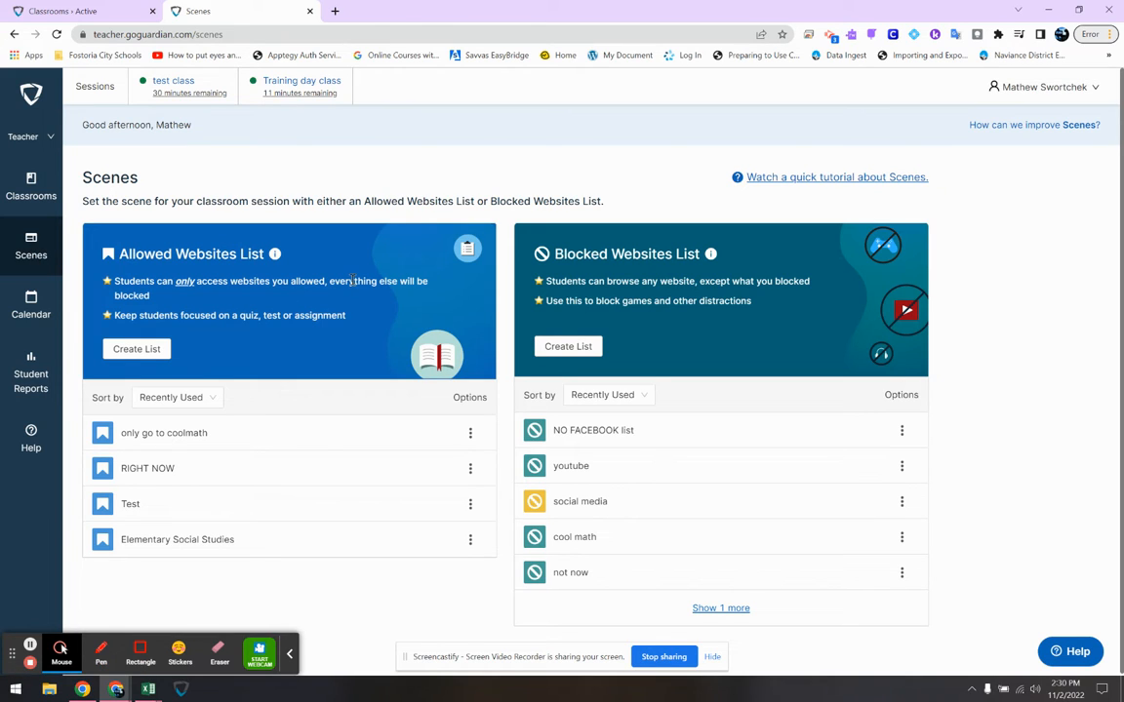
left_click(120, 254)
left_click_drag(555, 253, 717, 256)
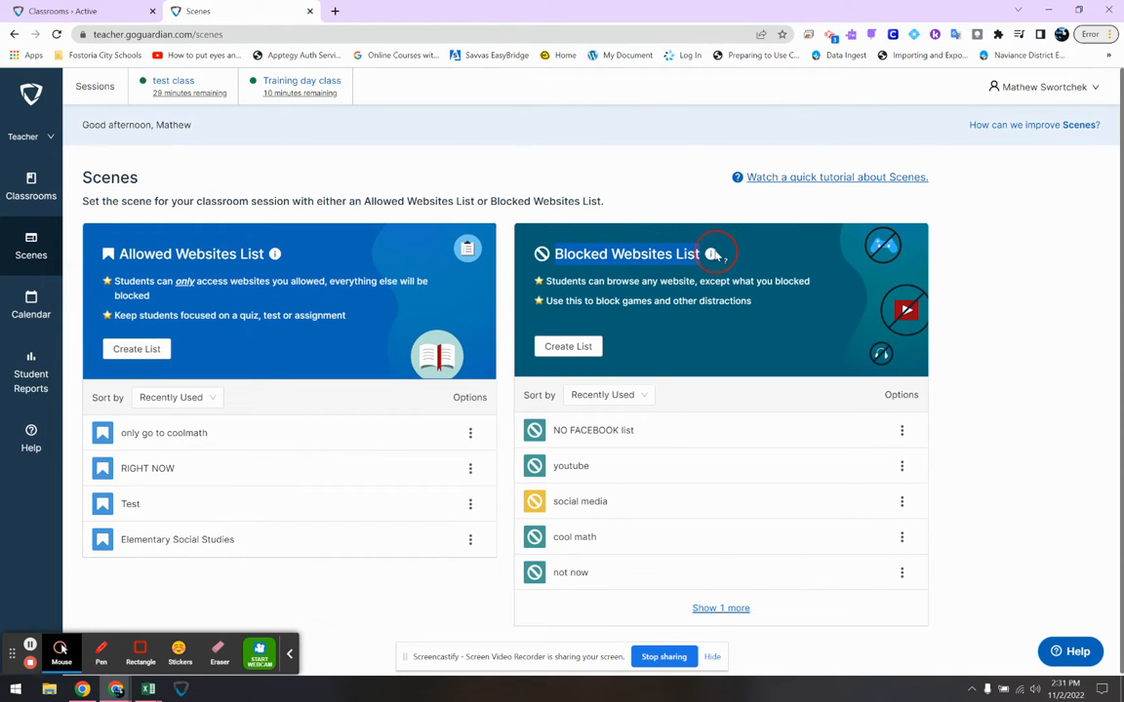
mouse_move(715, 256)
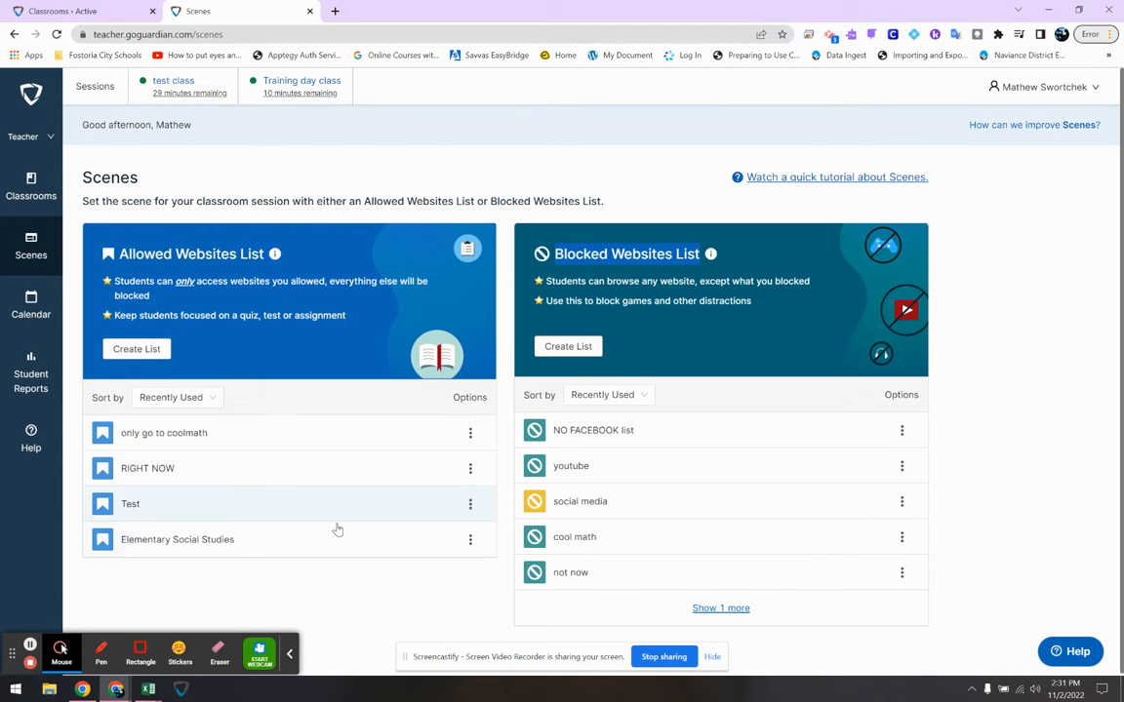
Delete the Test scene from the allowed websites lists
left_click(469, 507)
left_click(492, 469)
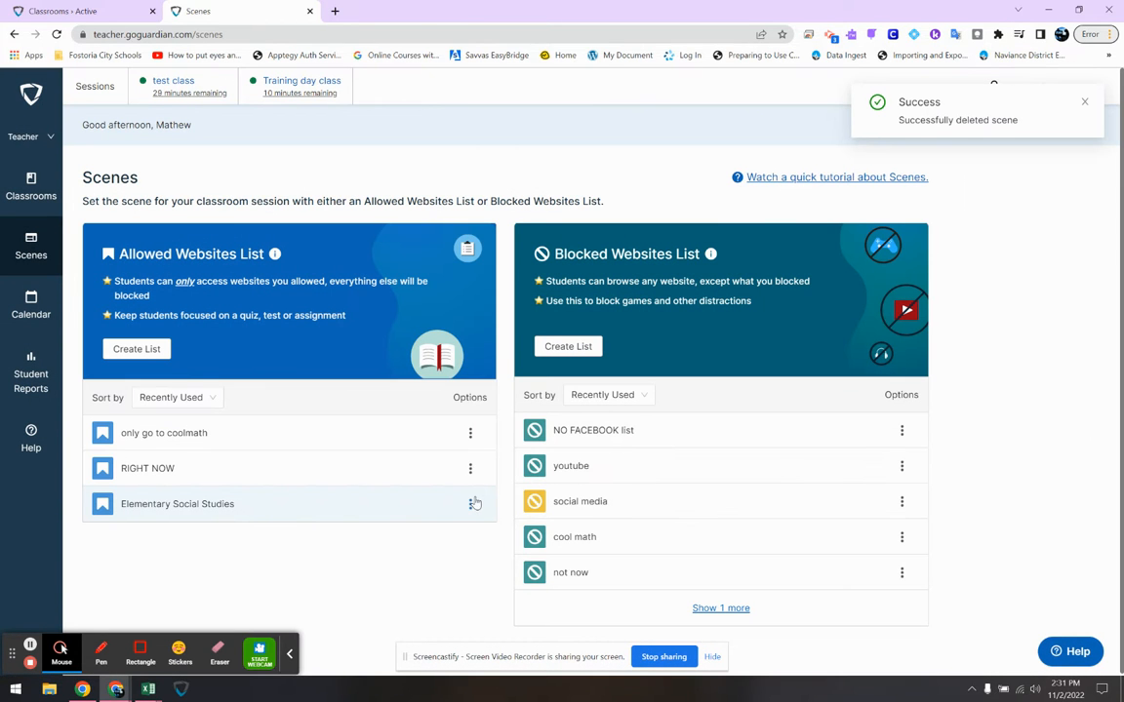
Review the sharing options of the Elementary Social Studies scene, including recipients and the share link, and close them without sharing
left_click(471, 506)
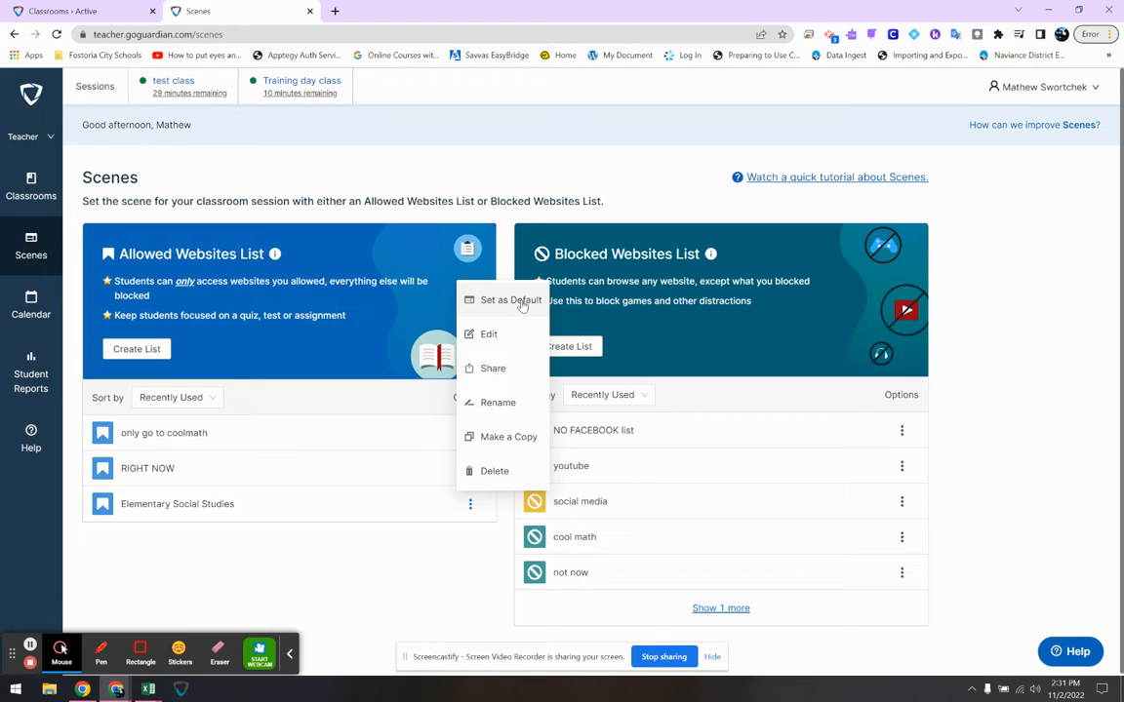
left_click(495, 370)
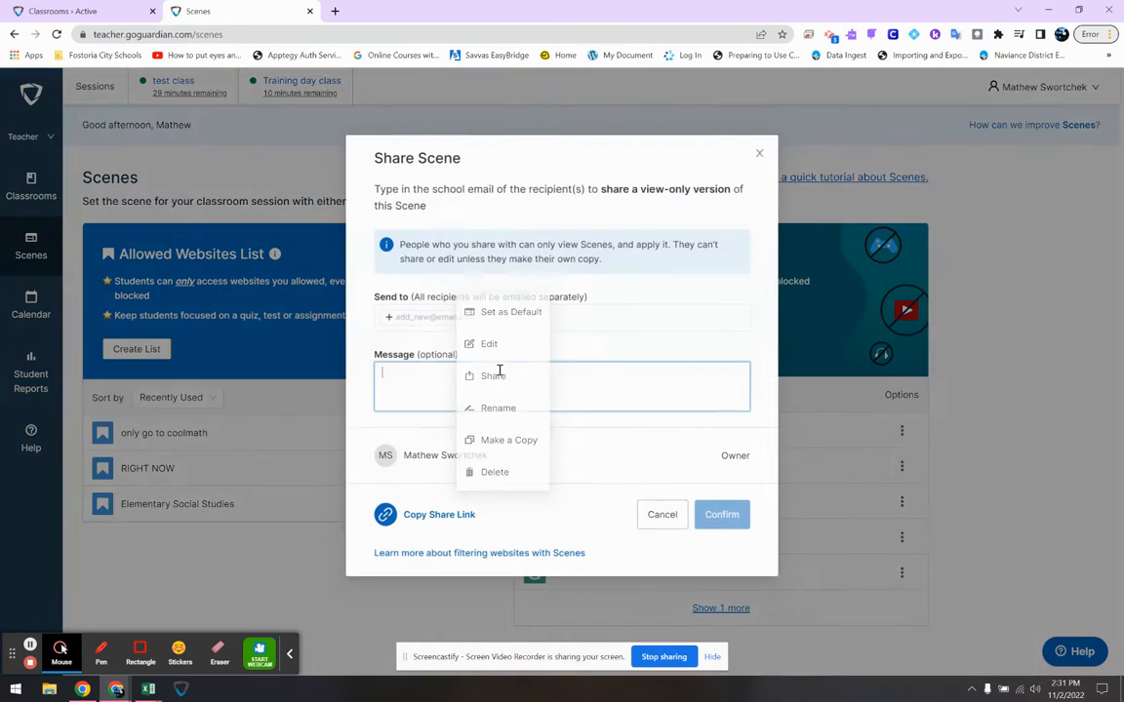
left_click(458, 319)
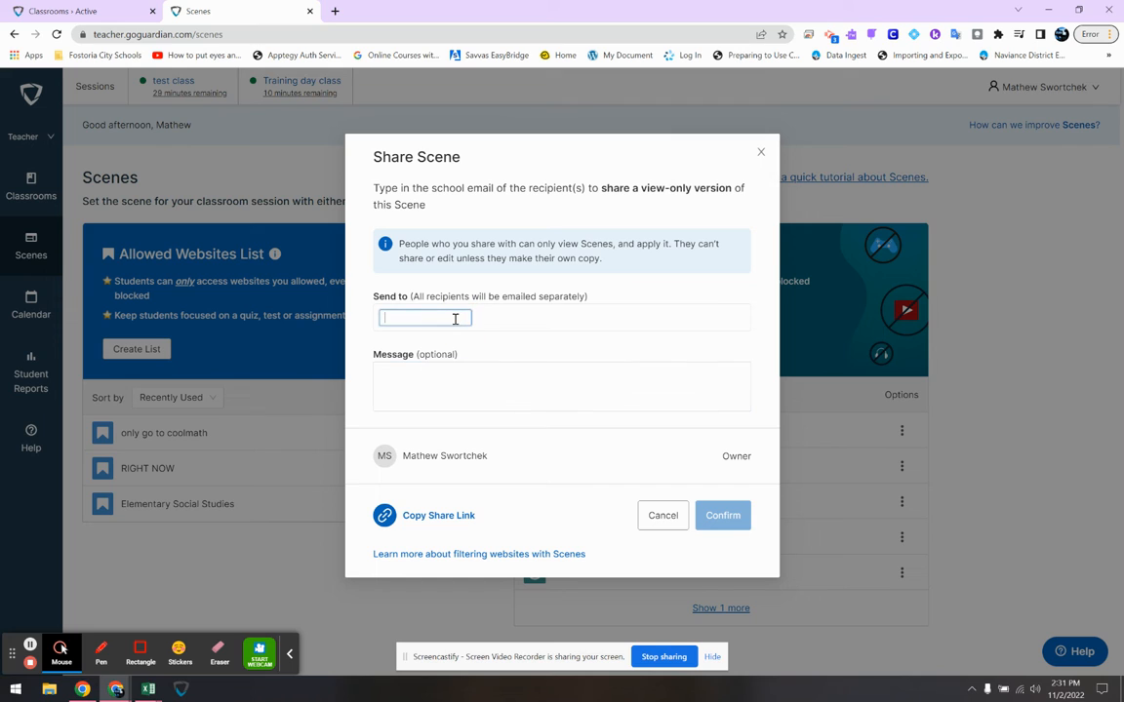
left_click(439, 517)
double_click(447, 517)
triple_click(448, 517)
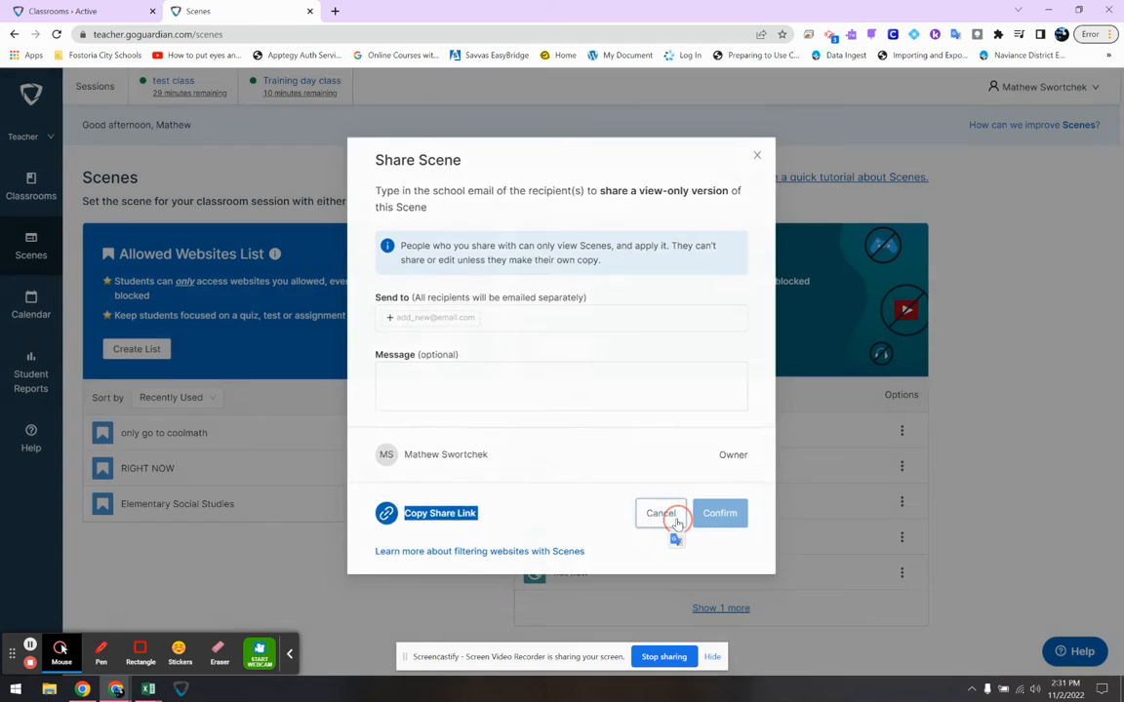
left_click(667, 517)
left_click(469, 434)
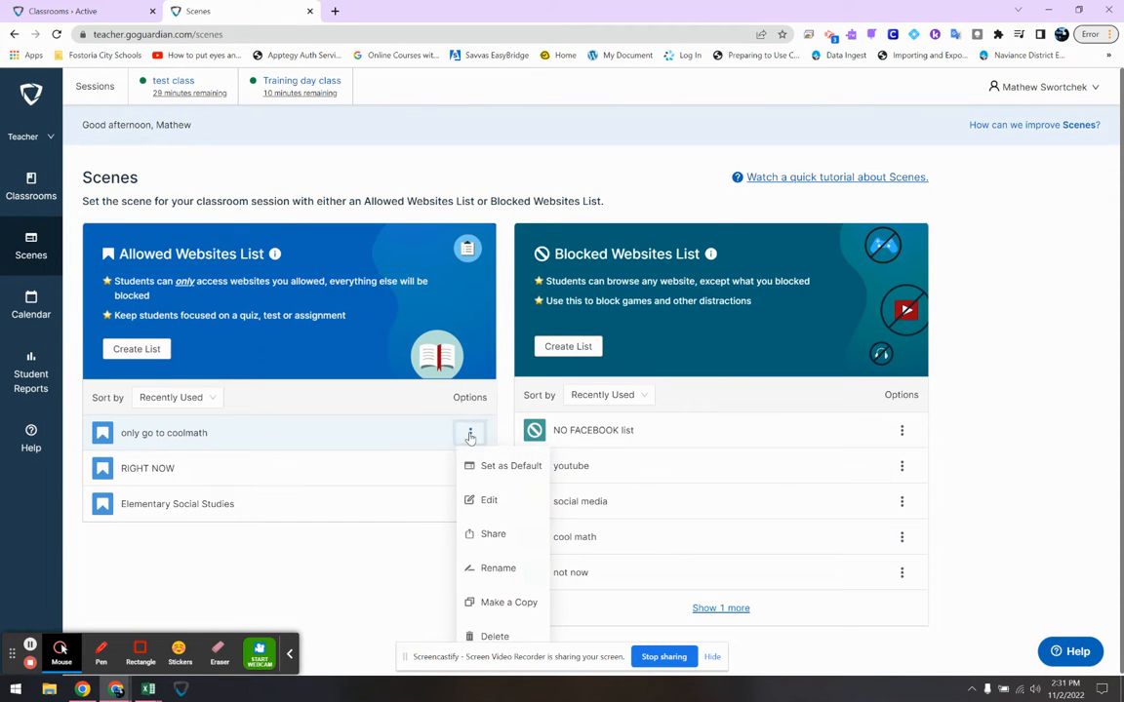
scroll(496, 536, "down", 1)
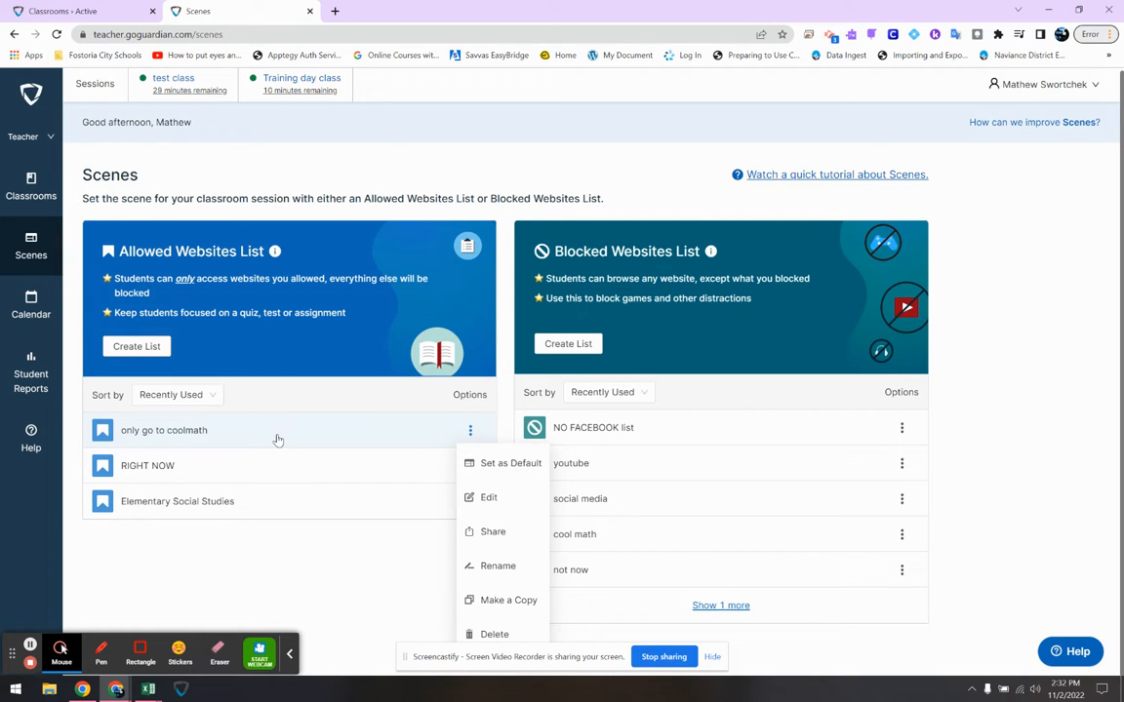
left_click(304, 565)
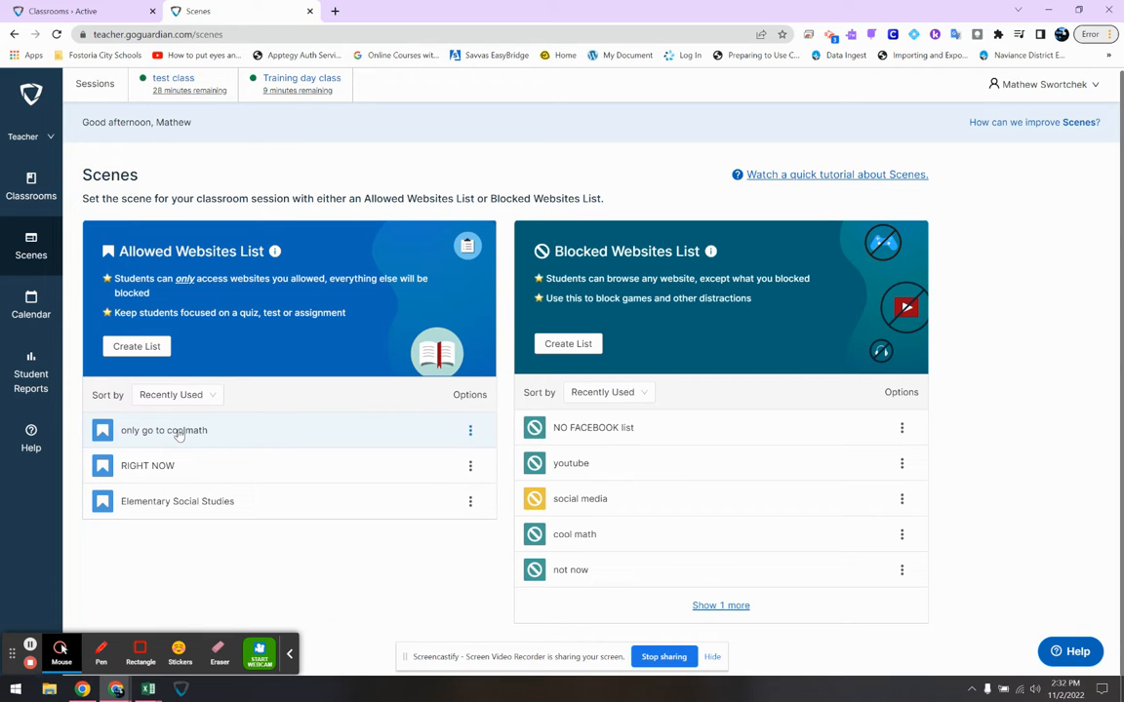
Start a new allowed websites list named "Only what I need you to do" with the description "this only has IXL Available"
left_click(141, 346)
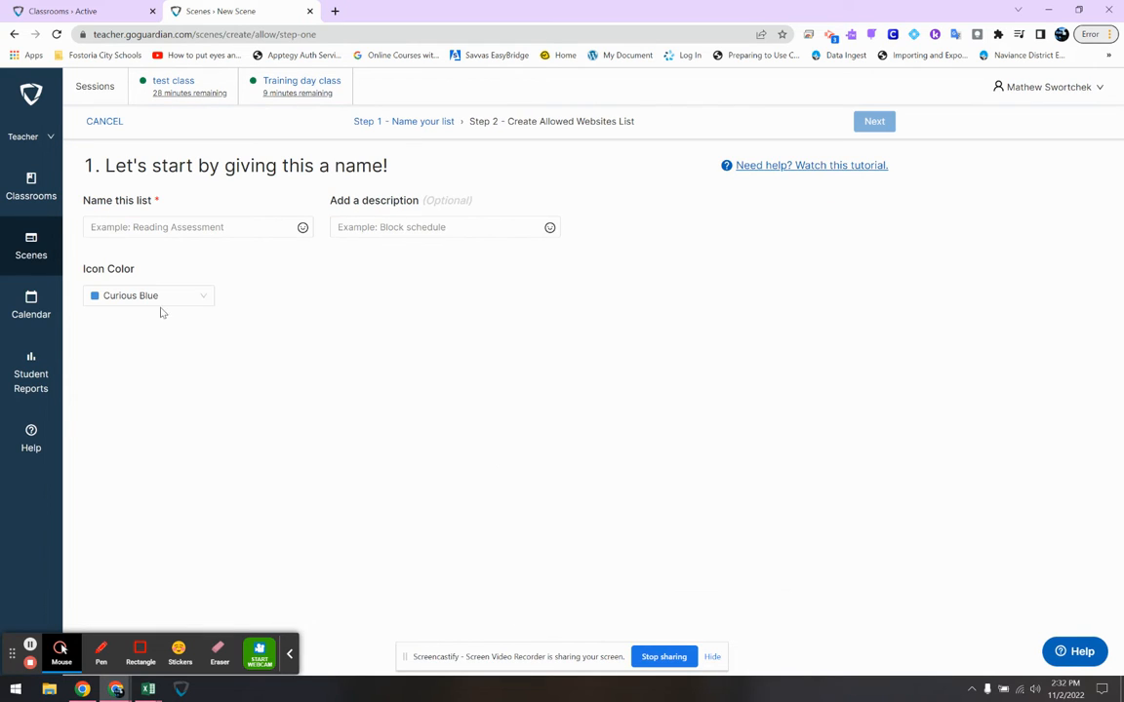
left_click(217, 227)
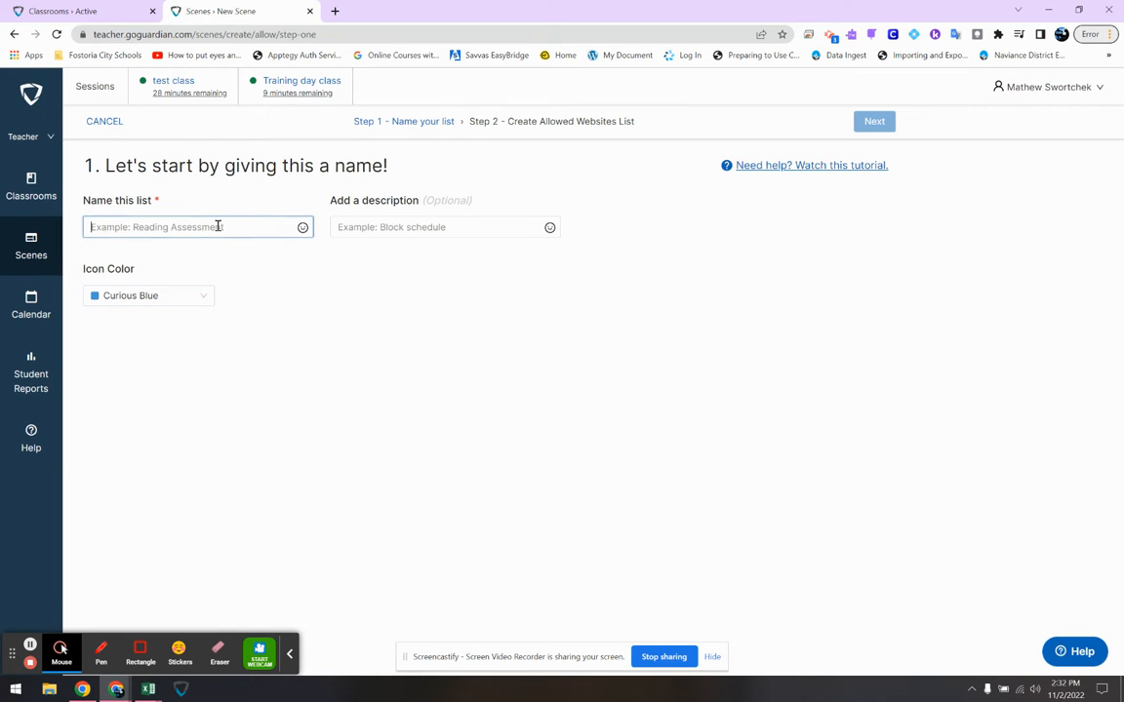
type("Onl")
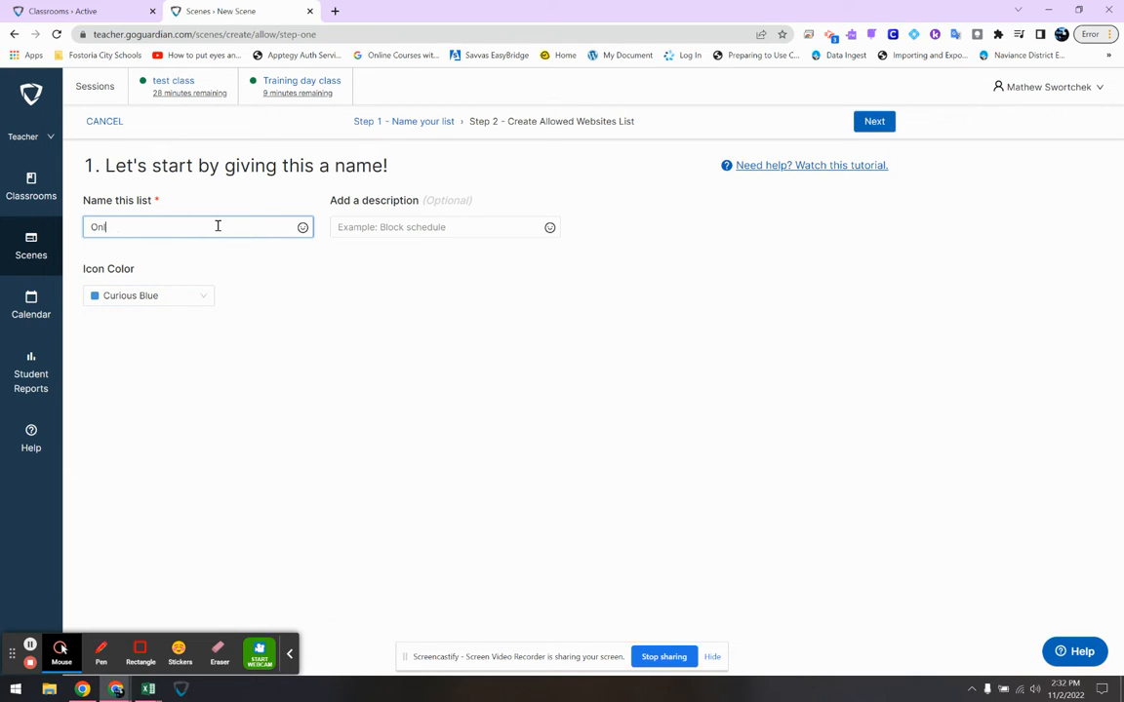
type("y what I need you to do")
left_click(441, 230)
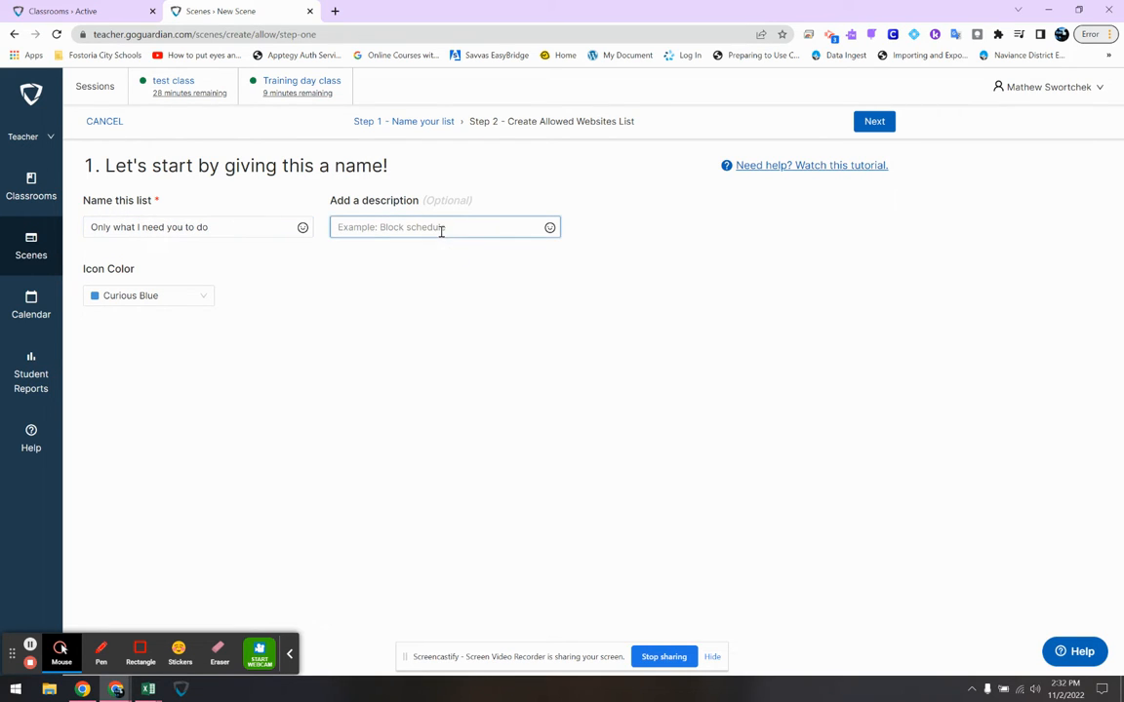
type("this only has IXL Available")
Set the new list's icon color to Cherry Red and proceed to choosing its allowed websites
left_click(158, 296)
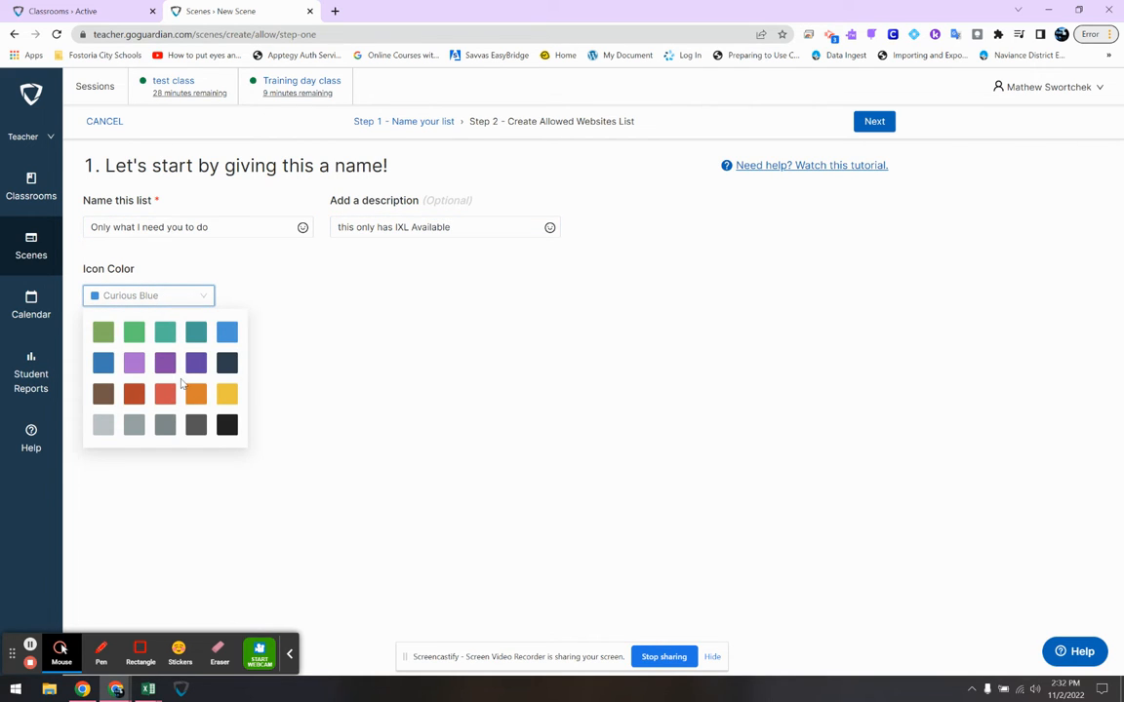
left_click(133, 393)
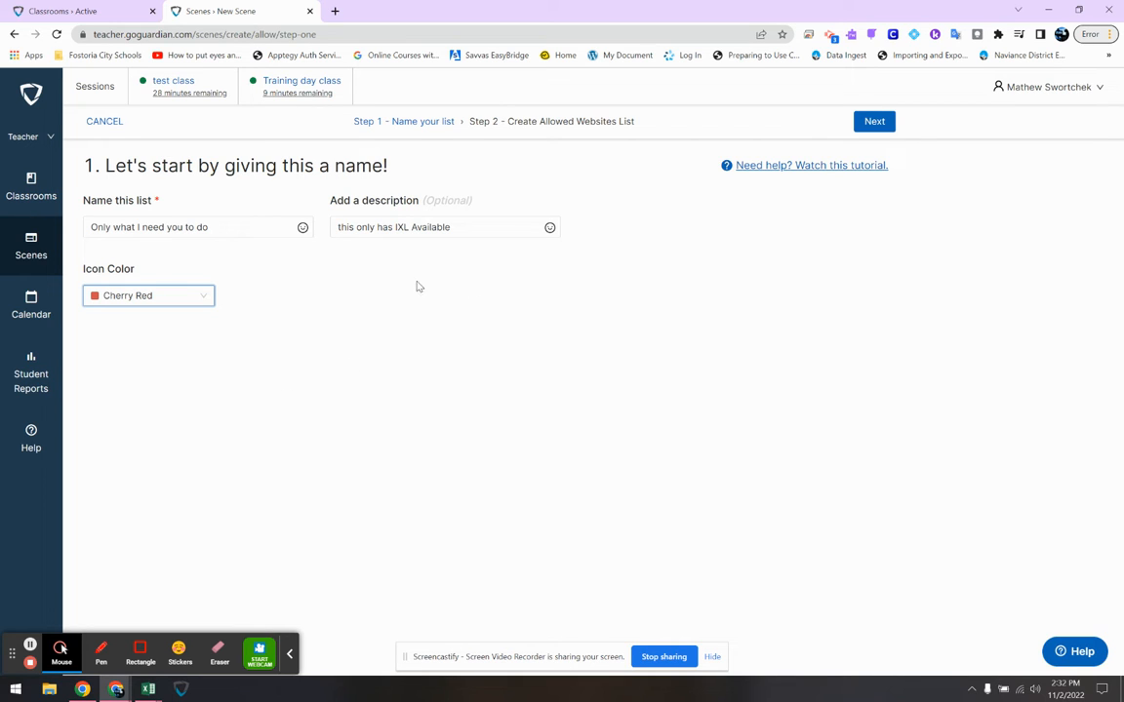
left_click_drag(845, 132, 933, 129)
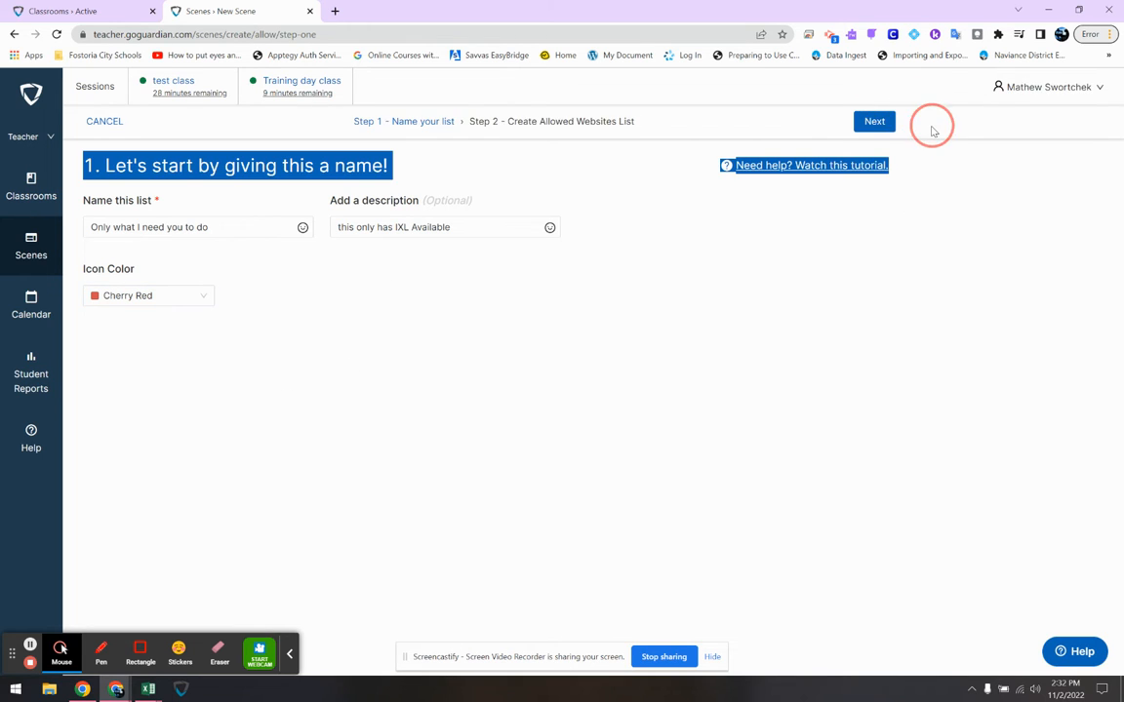
left_click(928, 135)
left_click(913, 126)
double_click(913, 127)
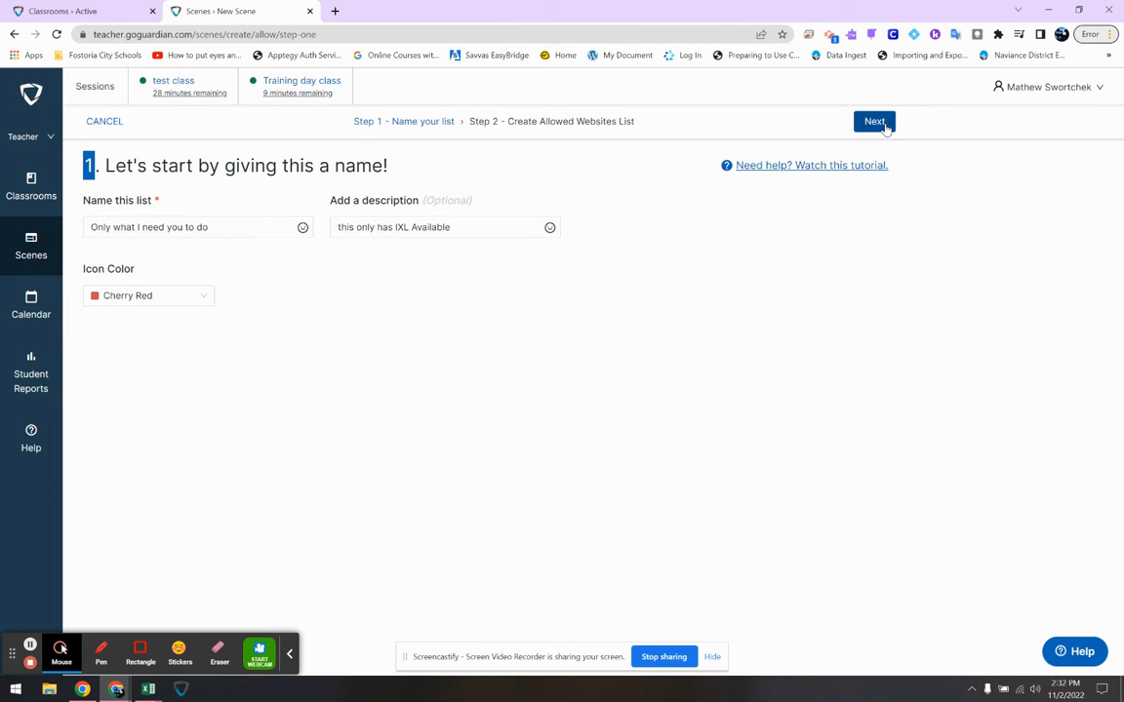
left_click(876, 123)
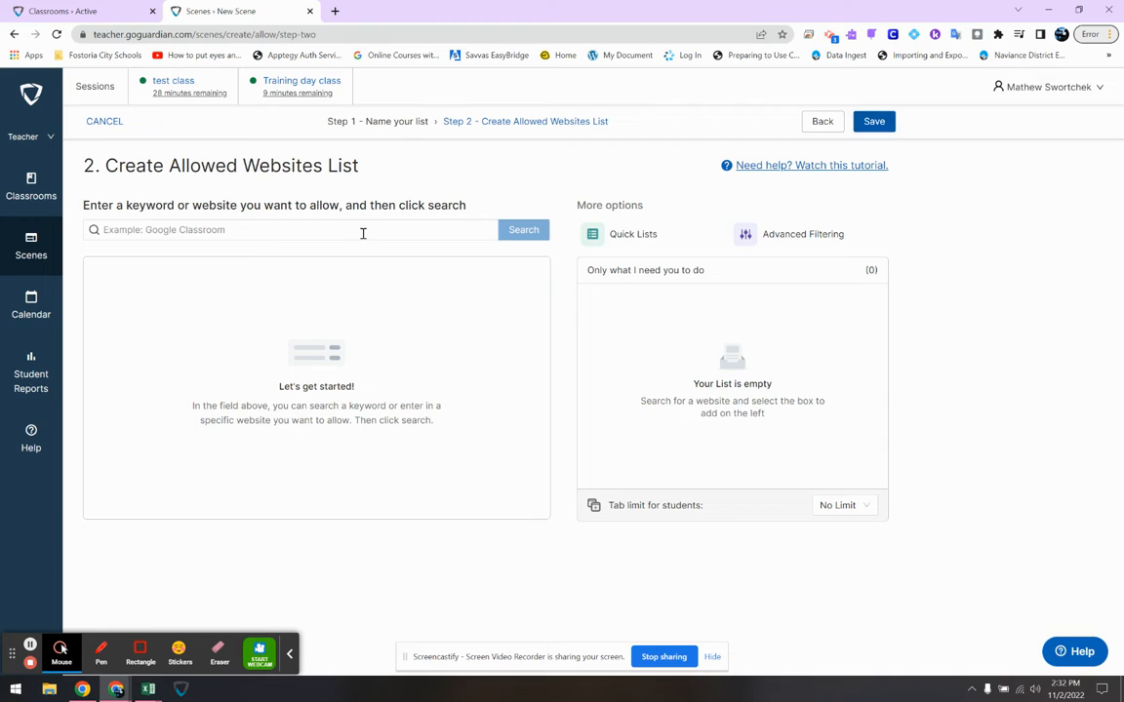
Search for google and add classroom.google.com and docs.google.com to the allowed websites list
left_click(310, 236)
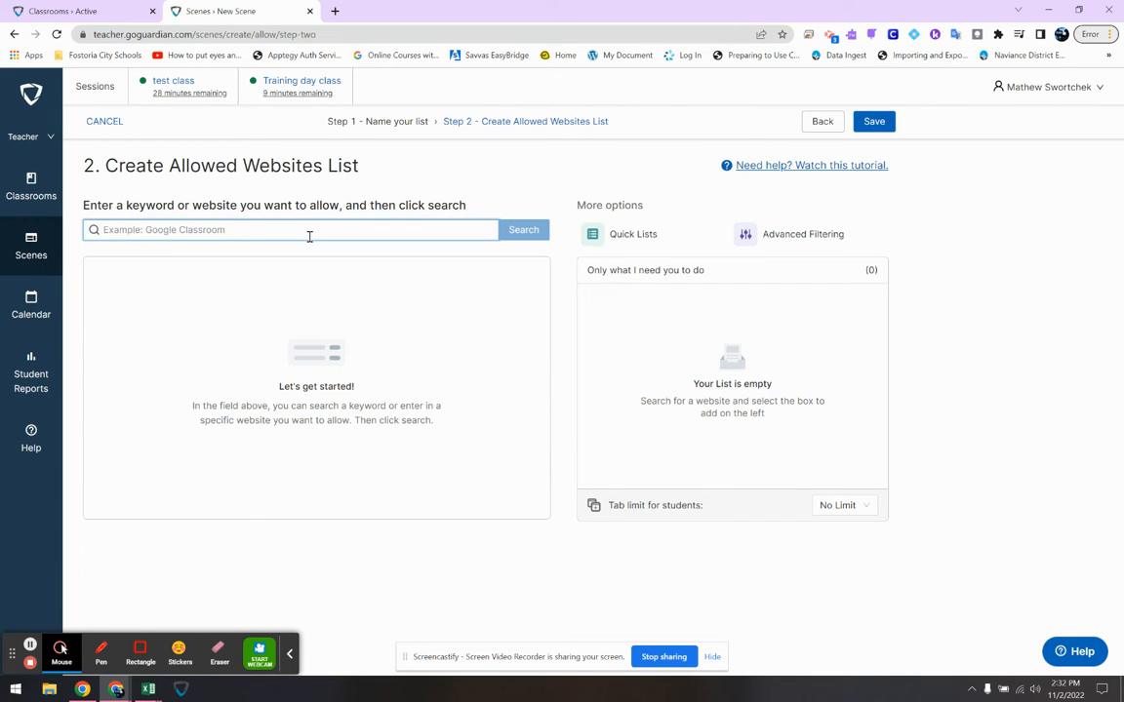
type("google")
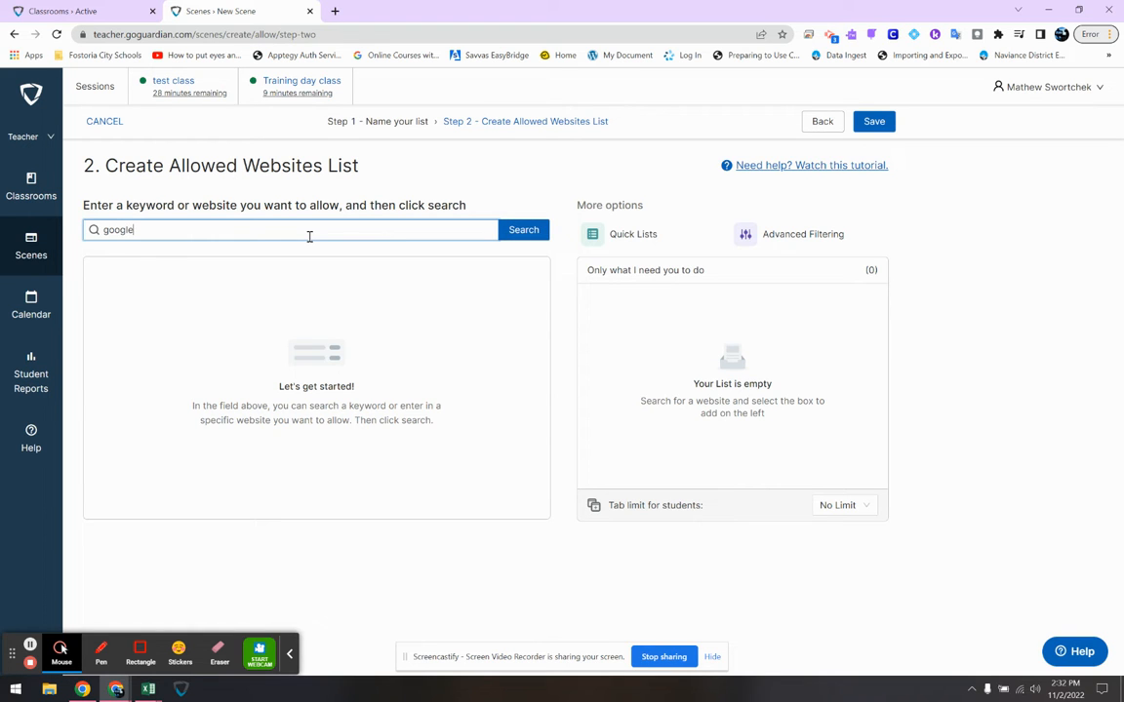
key("Return")
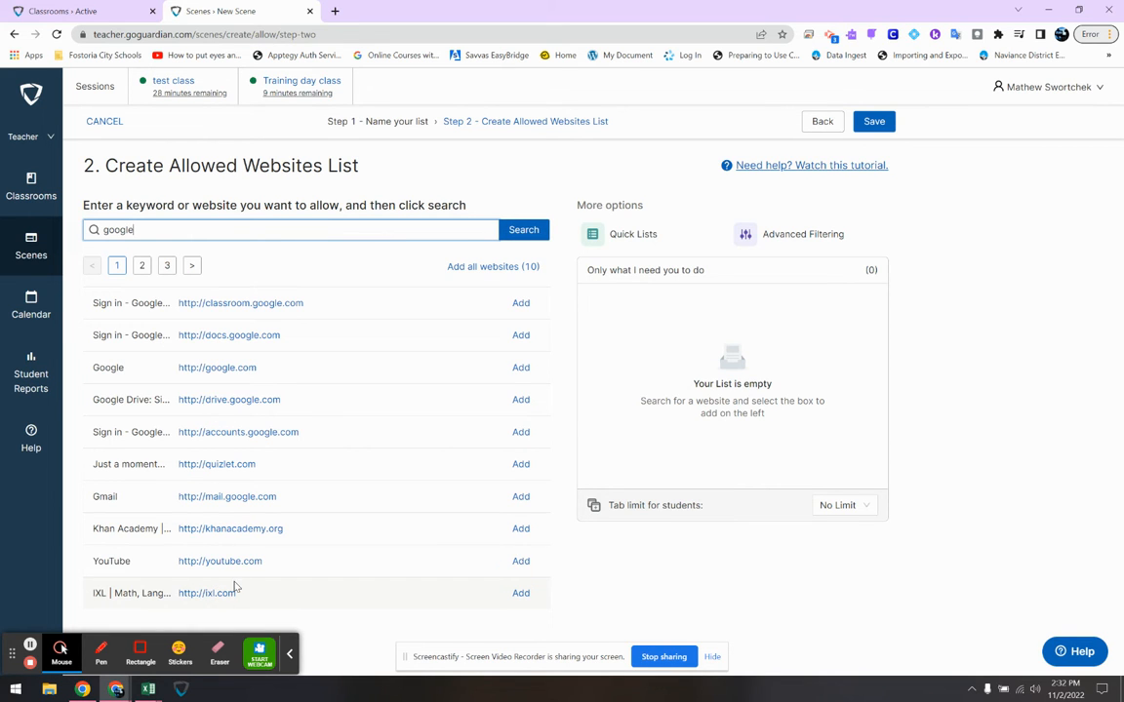
left_click(520, 304)
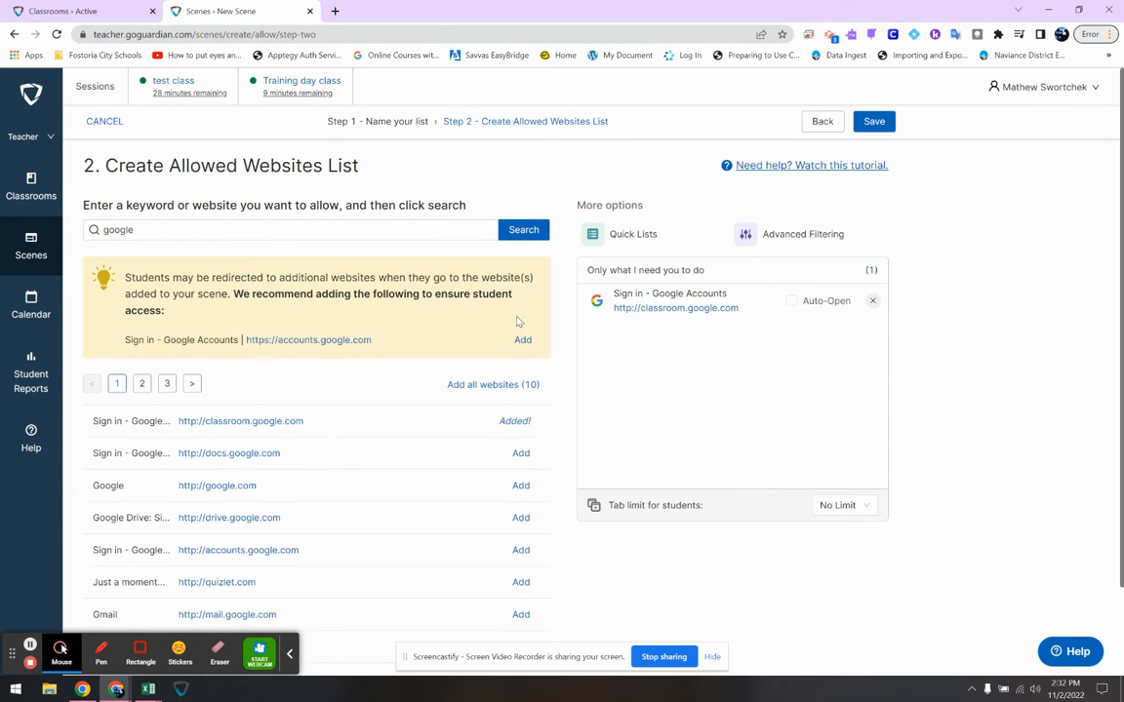
left_click(522, 453)
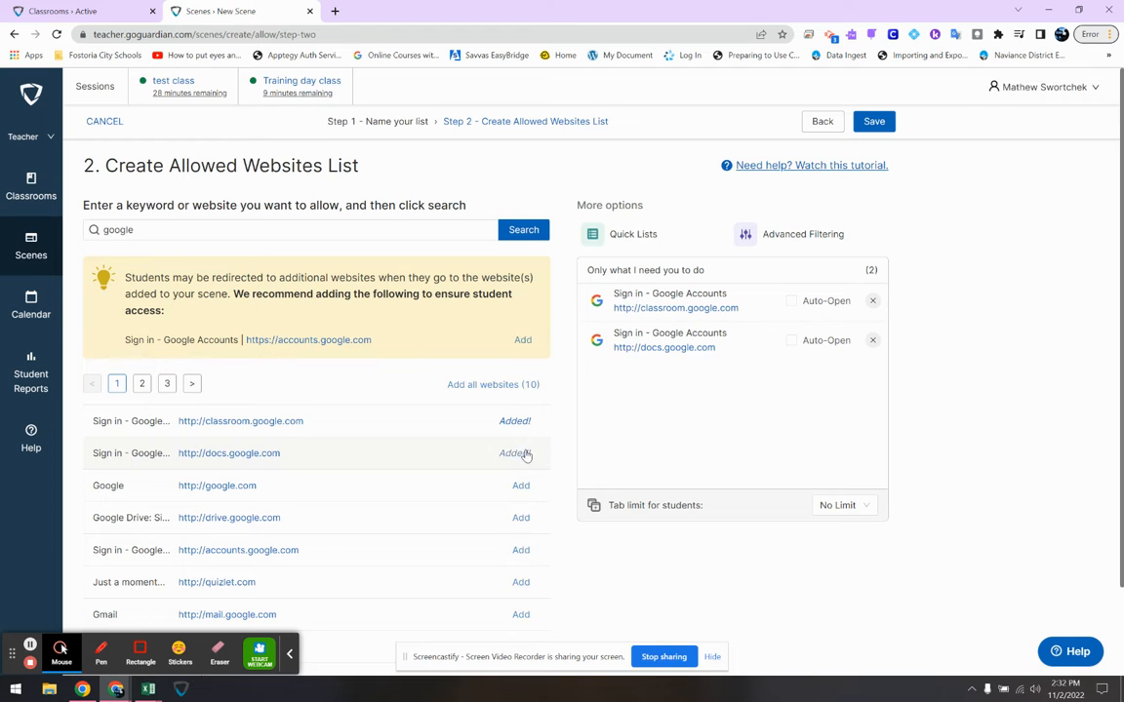
Add google.com, drive.google.com, accounts.google.com, mail.google.com and ixl.com from the search results to the allowed list
scroll(521, 484, "down", 1)
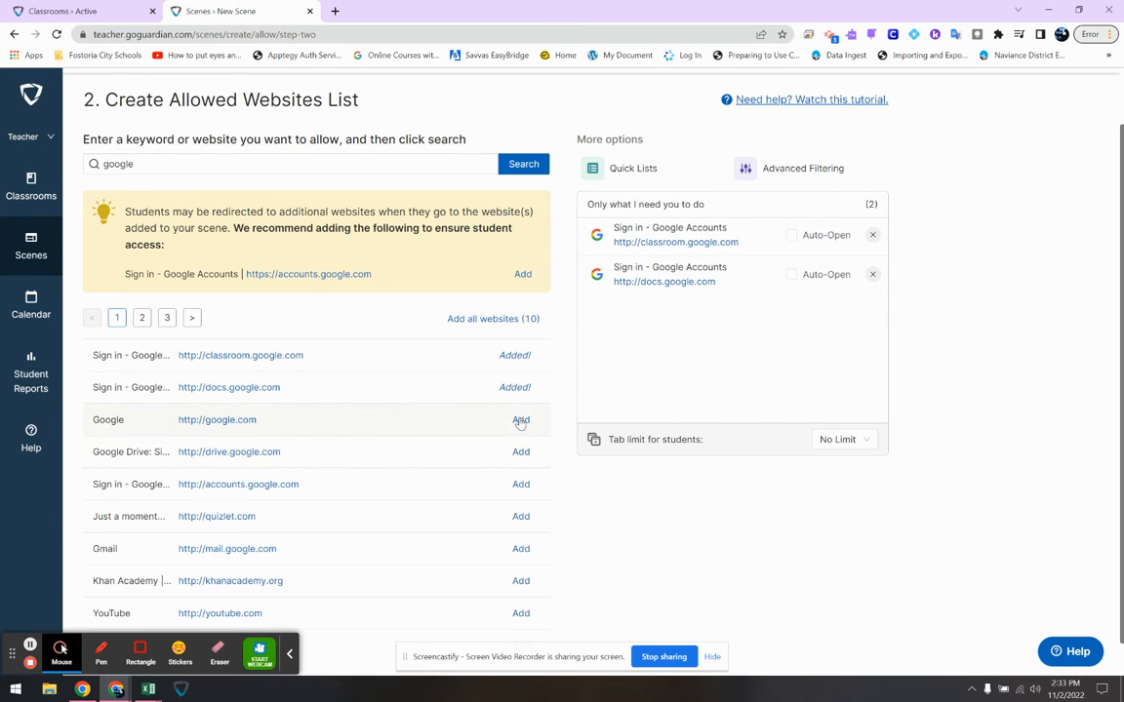
left_click(521, 421)
left_click(521, 452)
left_click(522, 485)
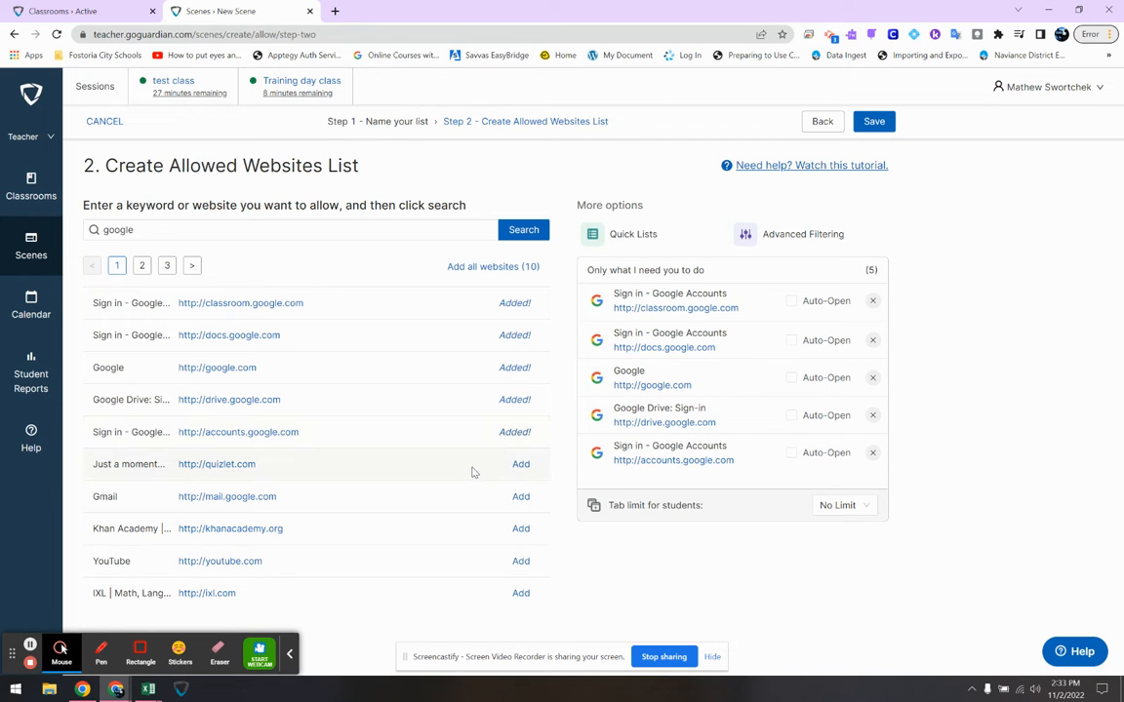
left_click(523, 496)
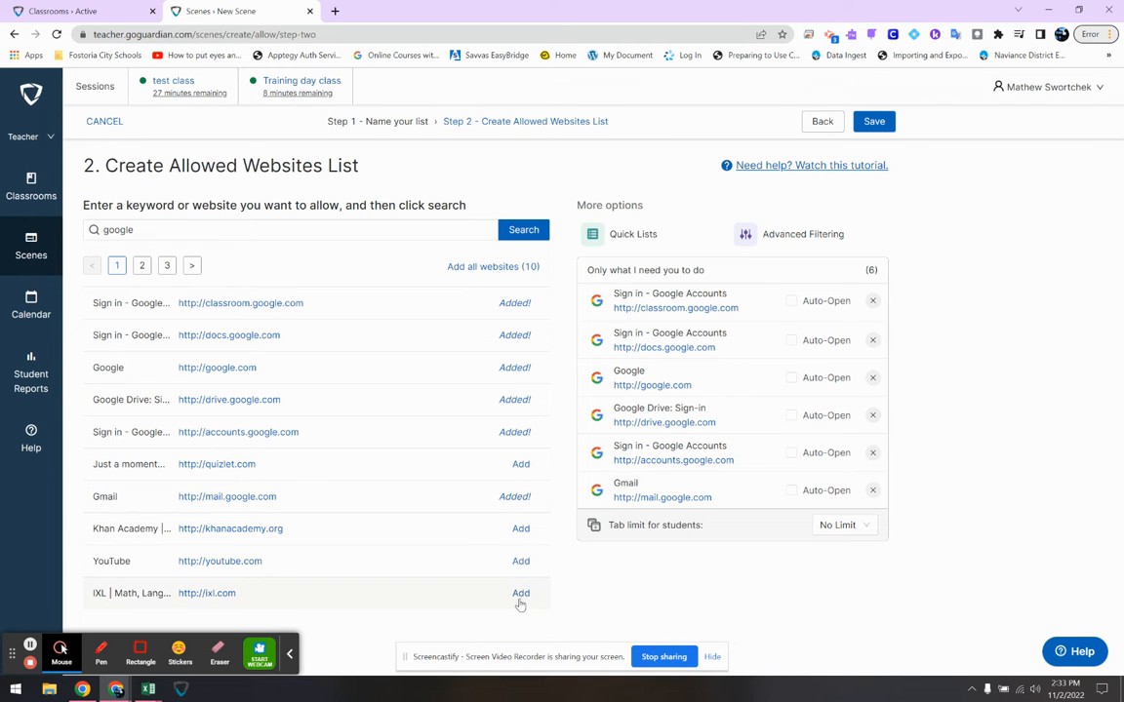
left_click(521, 593)
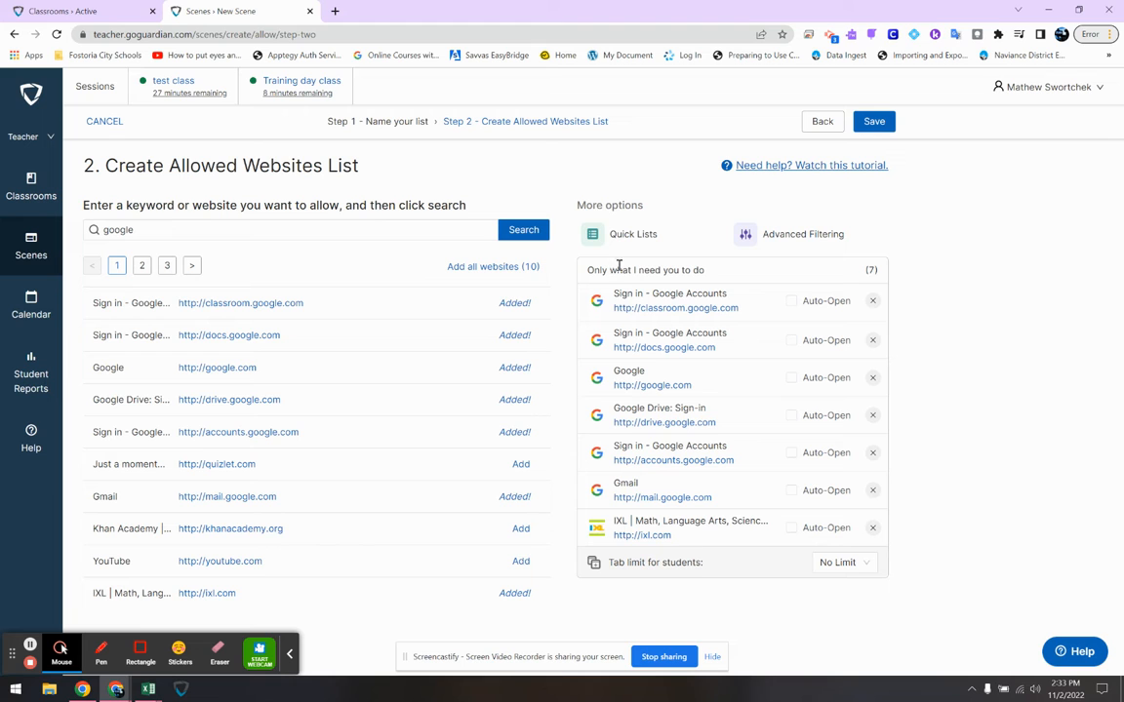
Add the Houghton Mifflin Harcourt, Pearson SuccessNet, G Suite and Kami quick lists to the scene's allowed websites
left_click(669, 236)
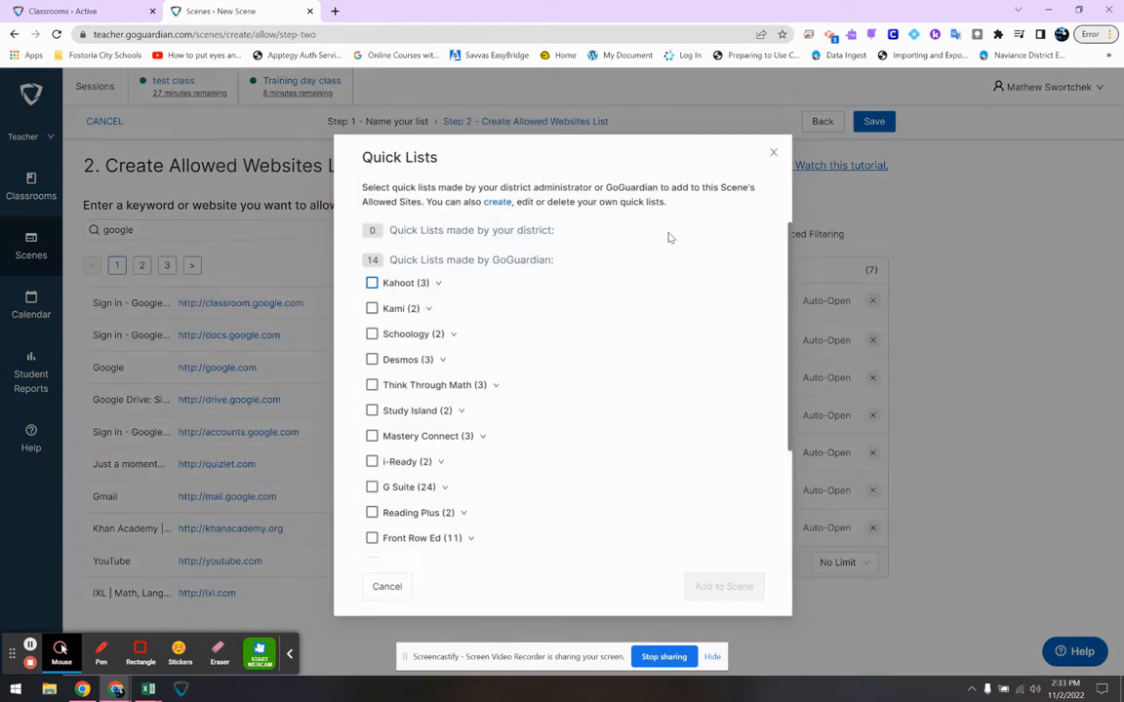
scroll(501, 342, "down", 3)
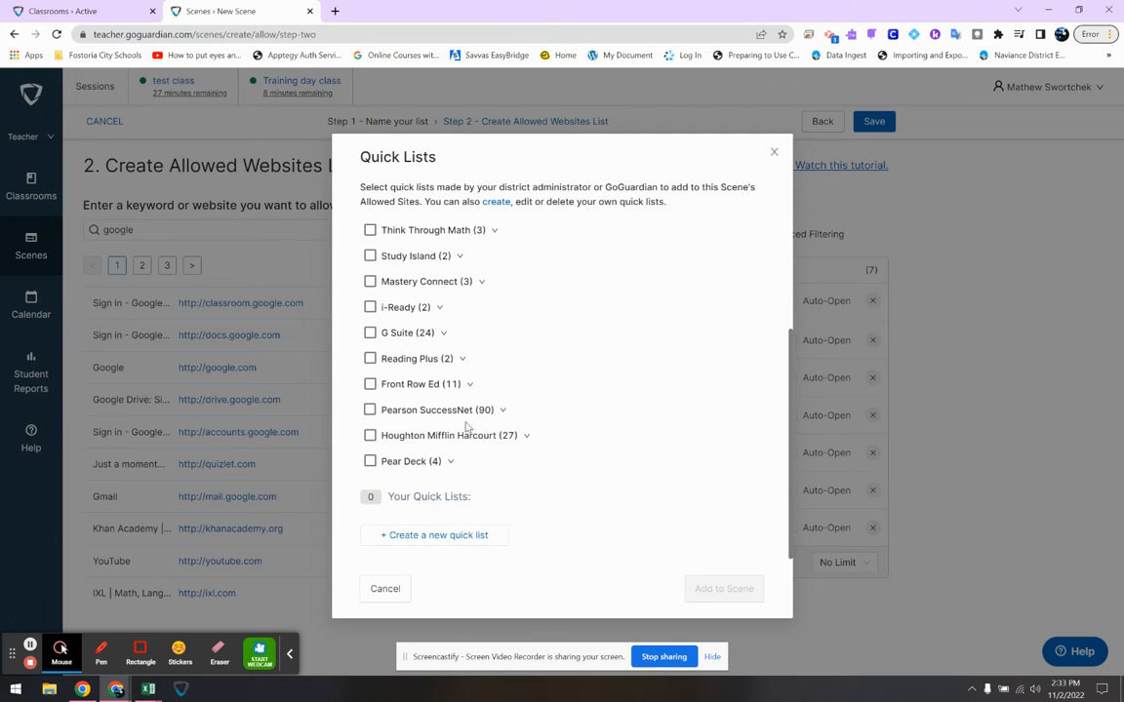
left_click(370, 436)
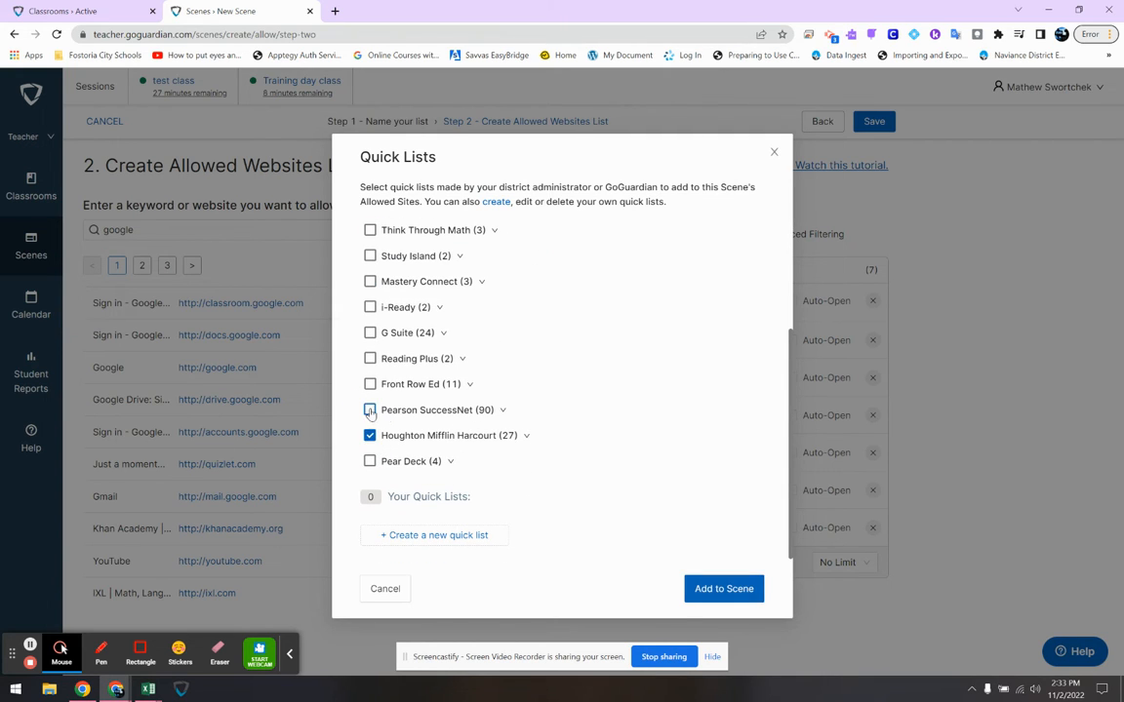
left_click(370, 411)
left_click(370, 333)
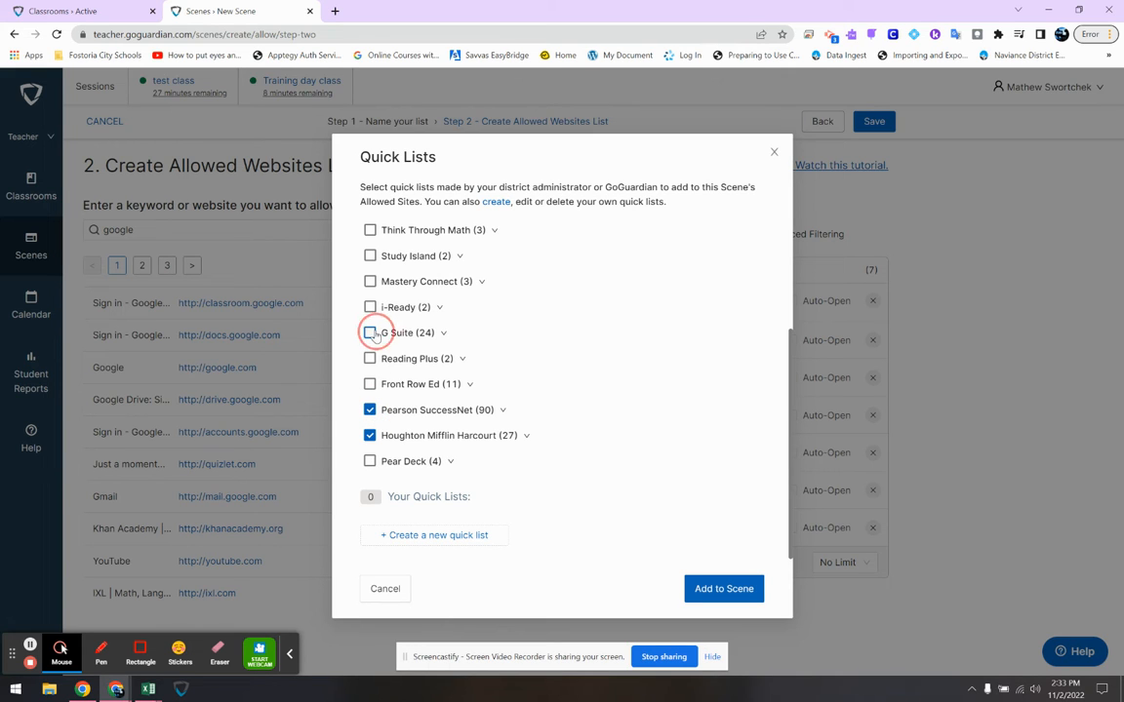
scroll(375, 337, "up", 3)
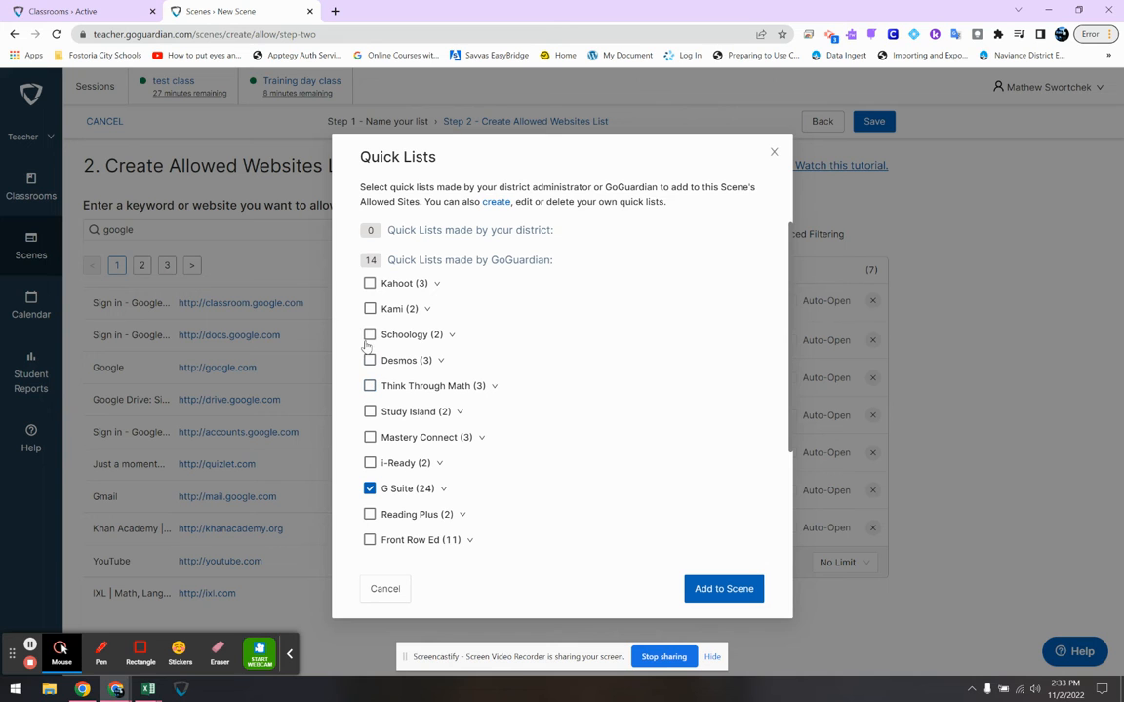
left_click(370, 308)
left_click(726, 590)
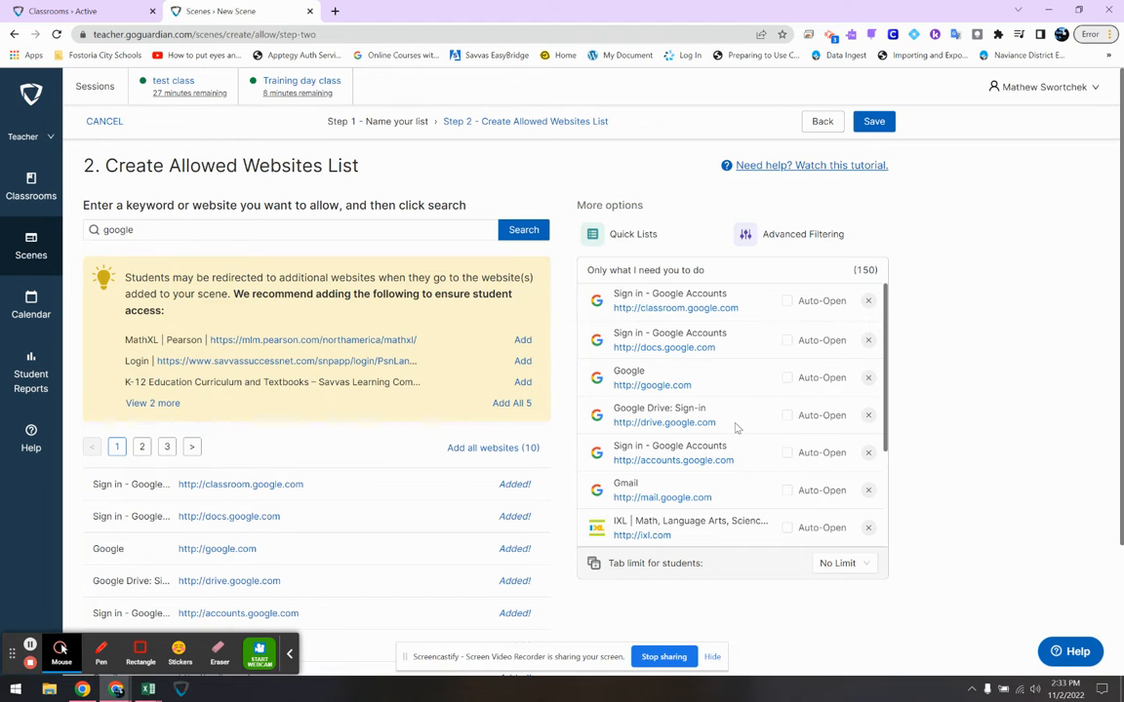
Review the Advanced Filtering example on creating exceptions to the allowed websites list, and leave without adding any
left_click(793, 239)
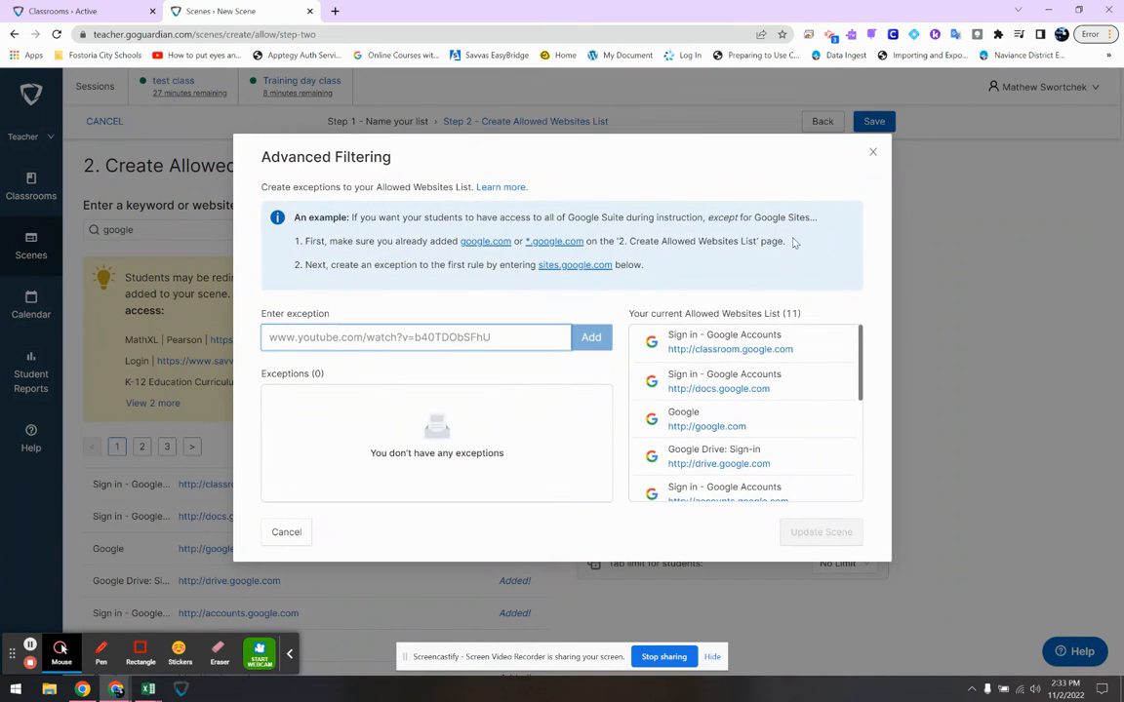
left_click_drag(261, 187, 446, 187)
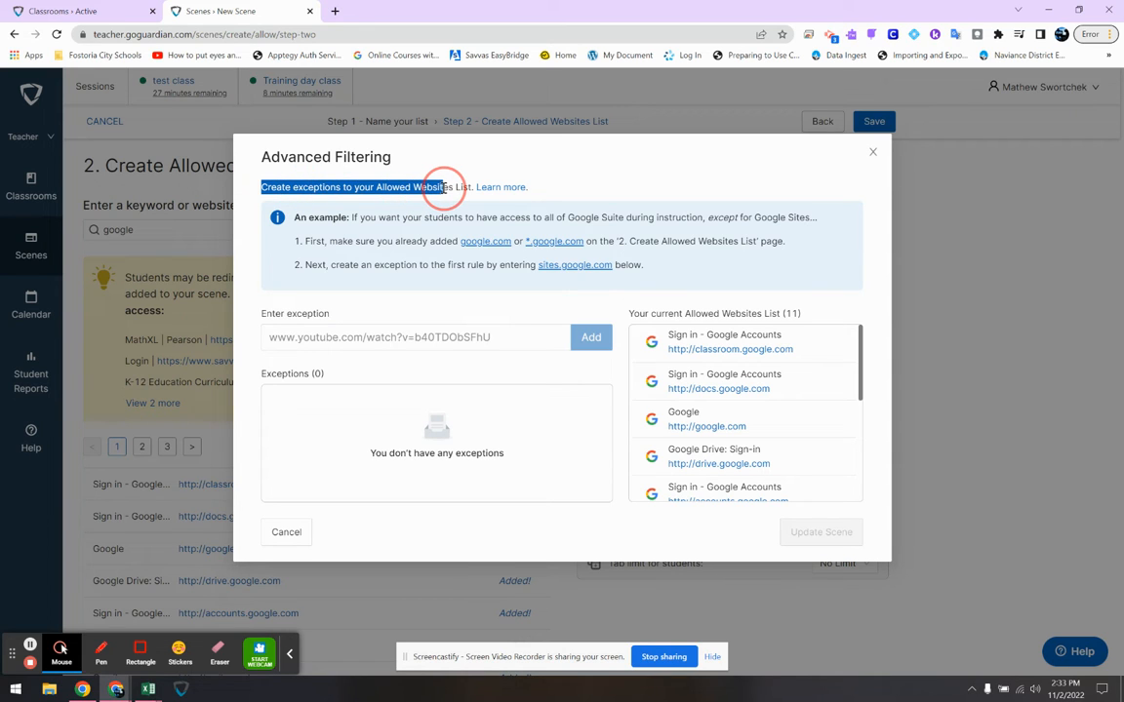
left_click_drag(359, 218, 825, 228)
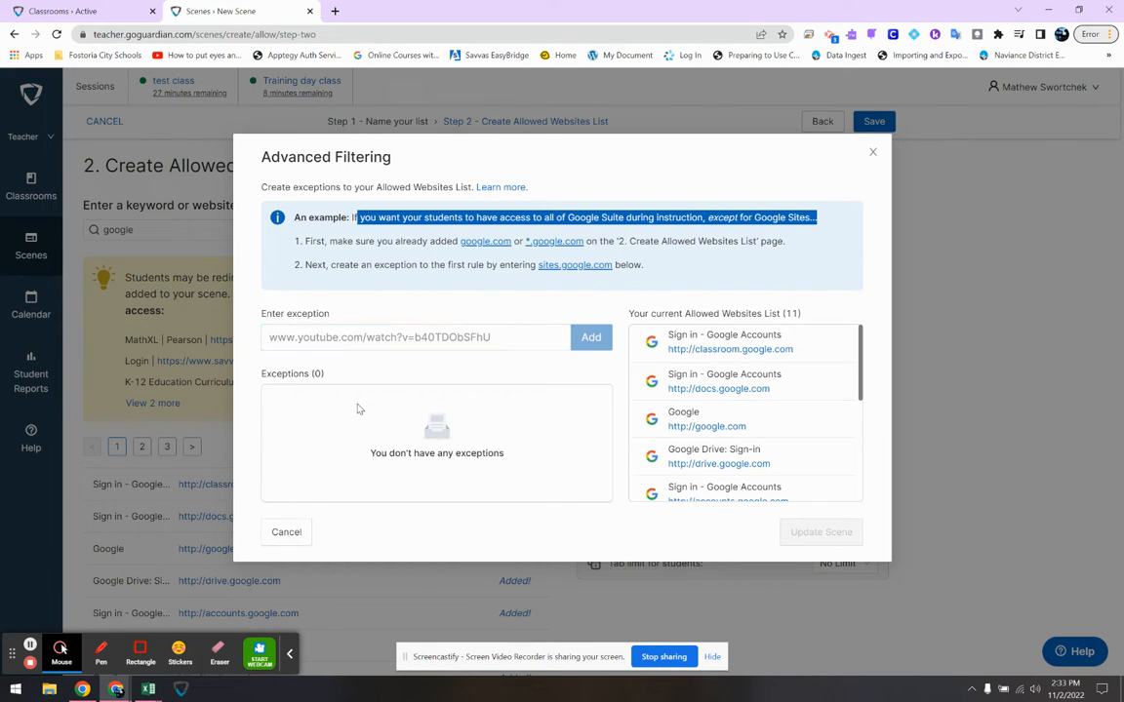
left_click(871, 153)
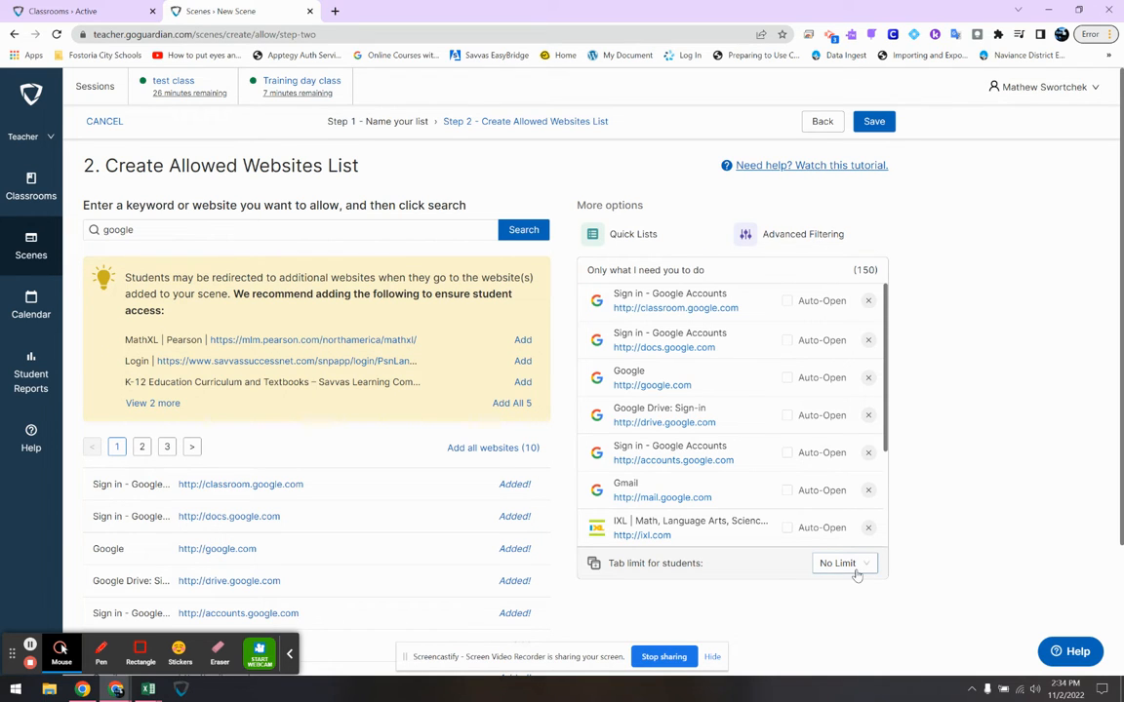
Set the tab limit for students to 1 and save the allowed websites list
left_click_drag(709, 564, 583, 566)
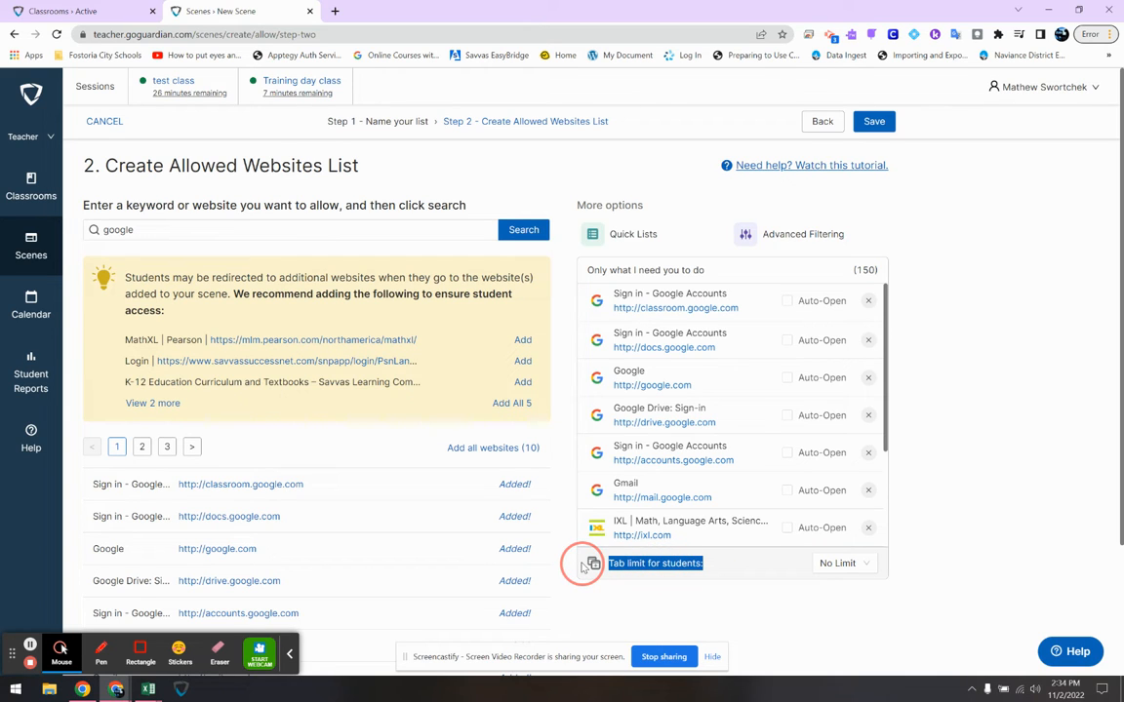
left_click(682, 563)
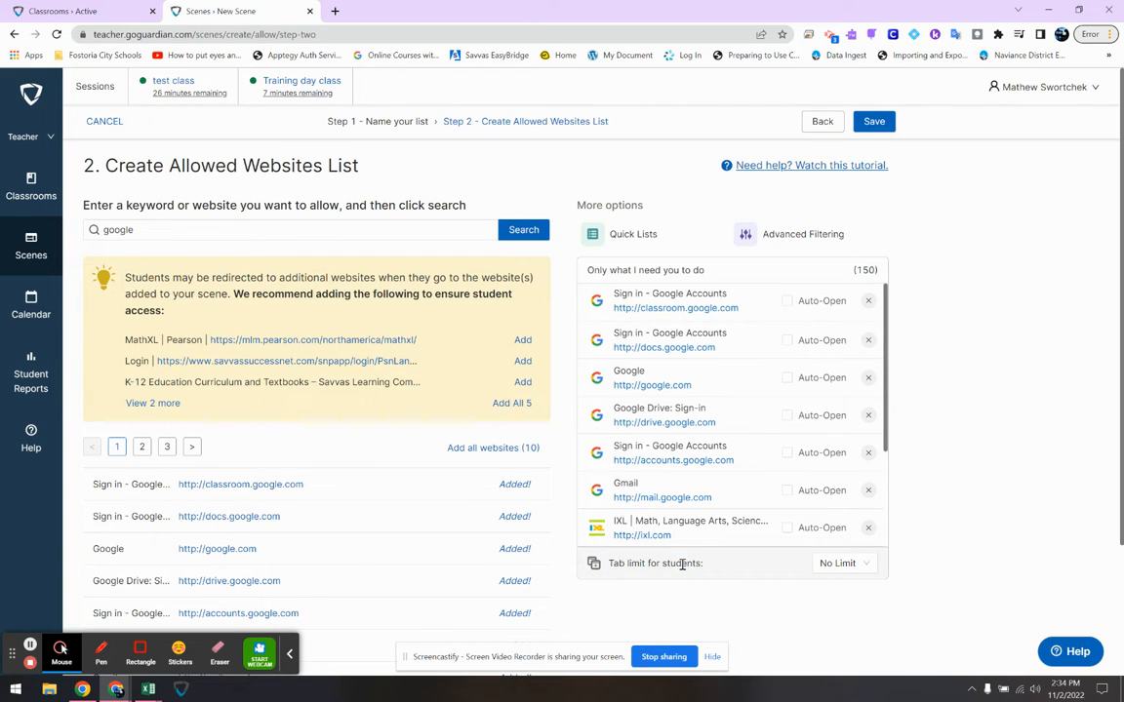
left_click(814, 566)
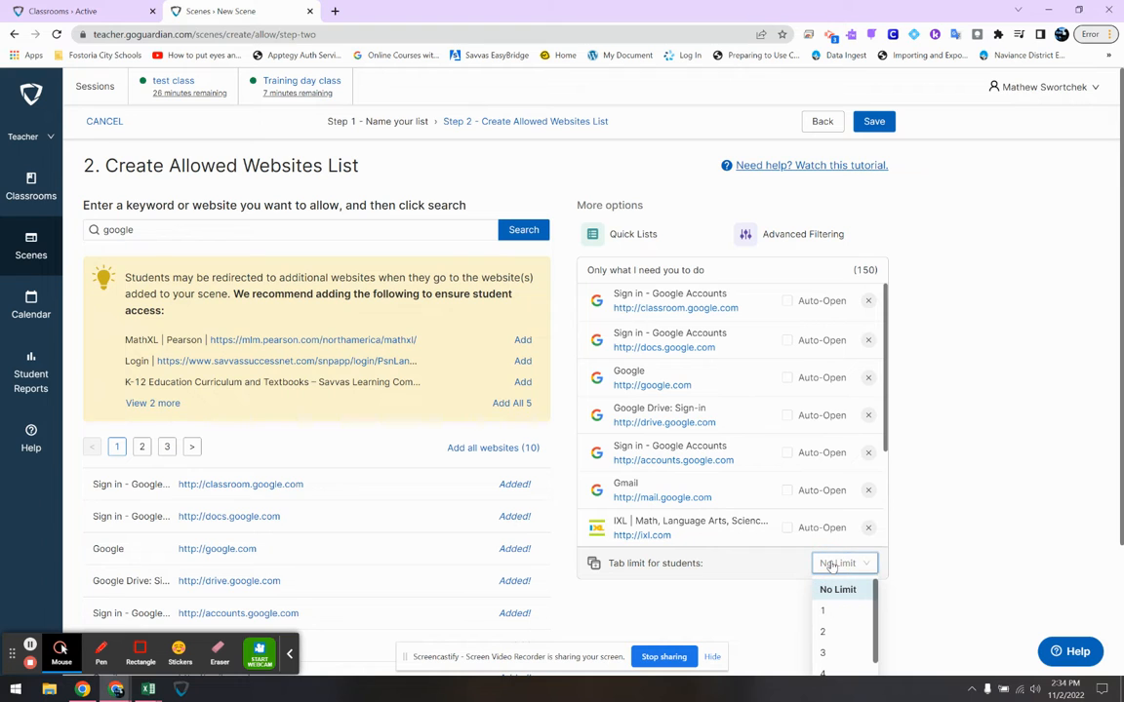
scroll(941, 552, "down", 1)
scroll(942, 552, "down", 1)
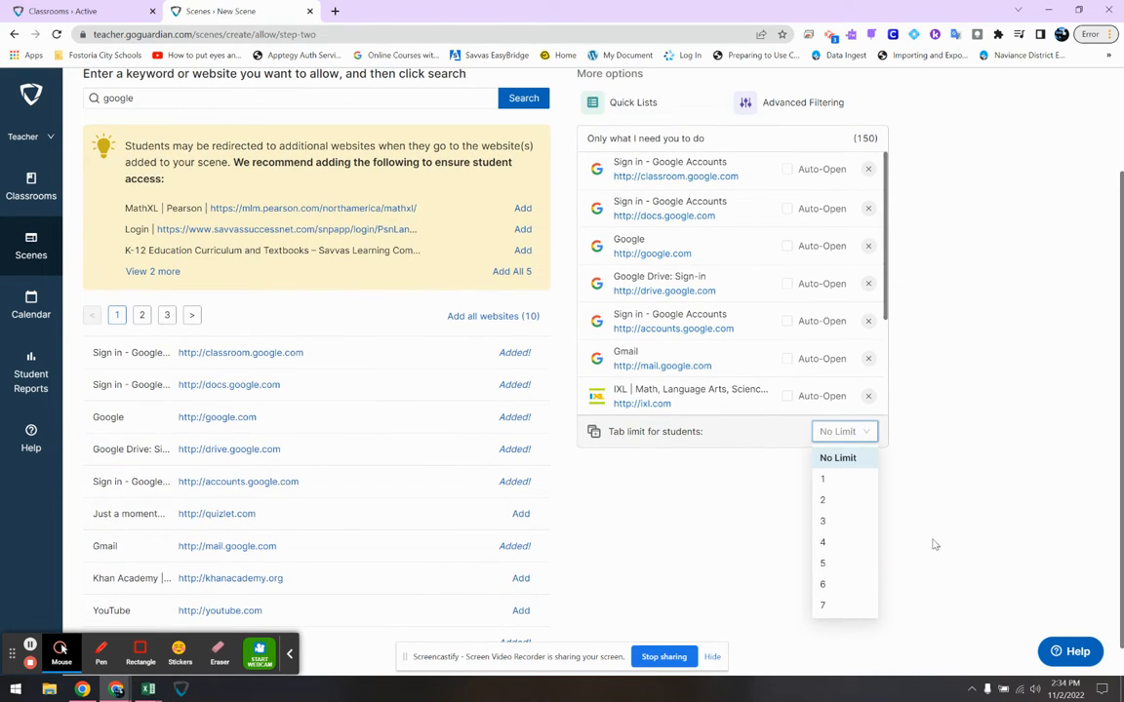
left_click(845, 485)
left_click(920, 465)
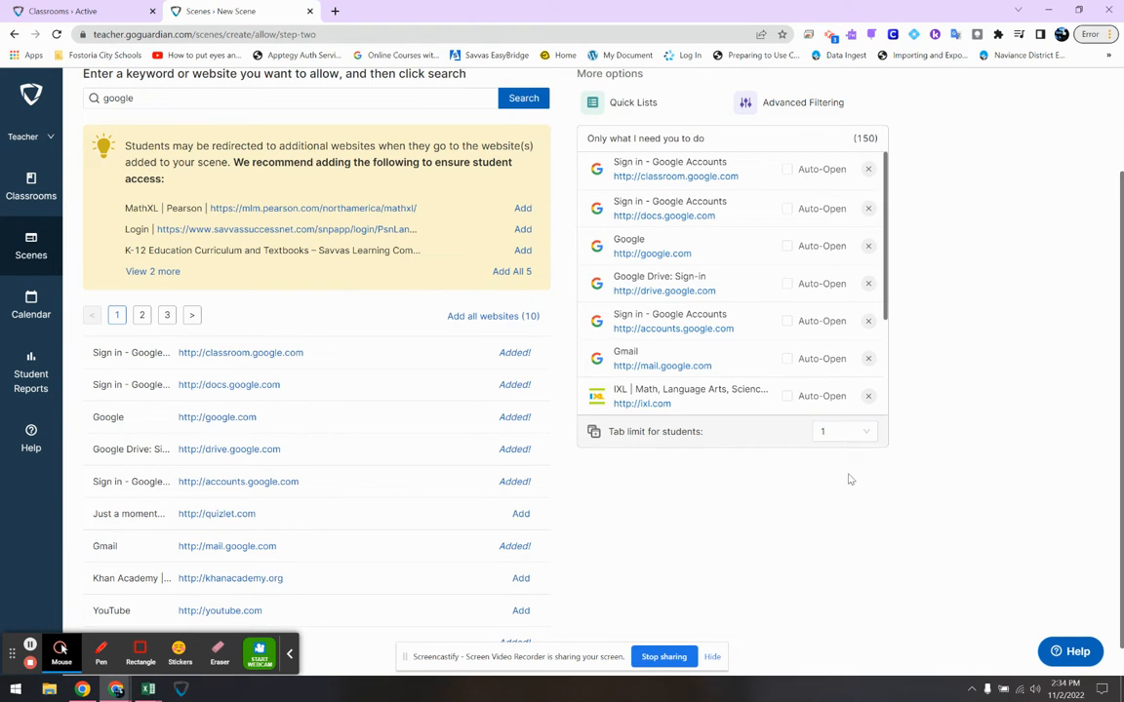
left_click(30, 646)
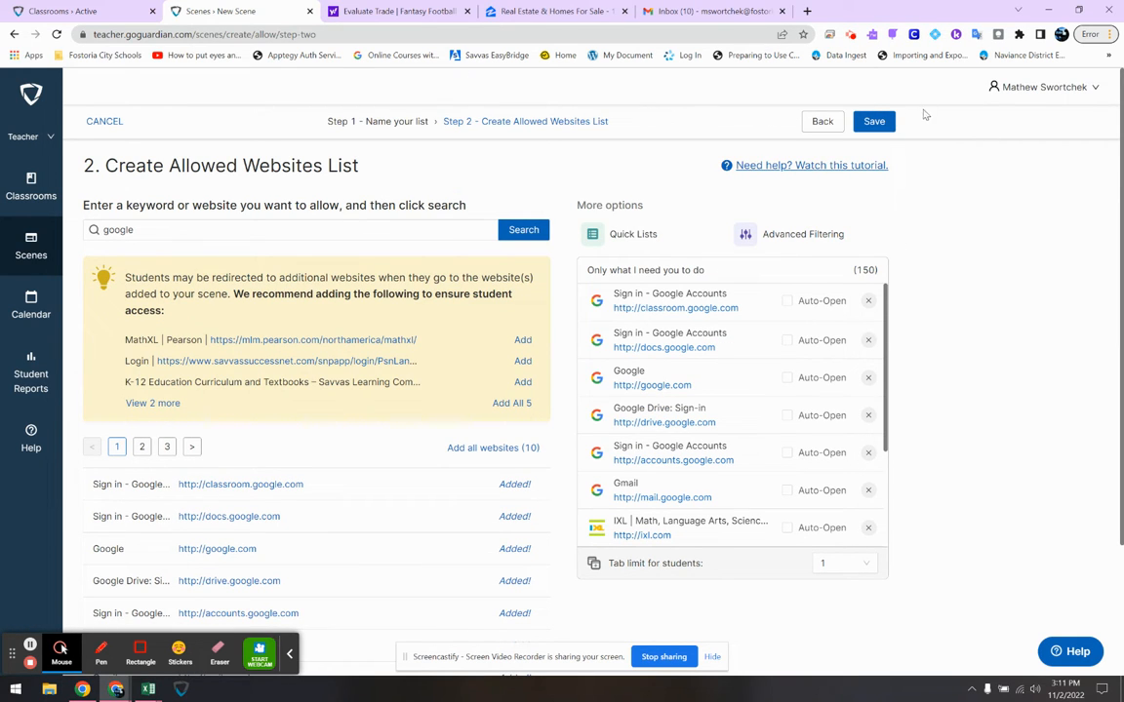
left_click(877, 121)
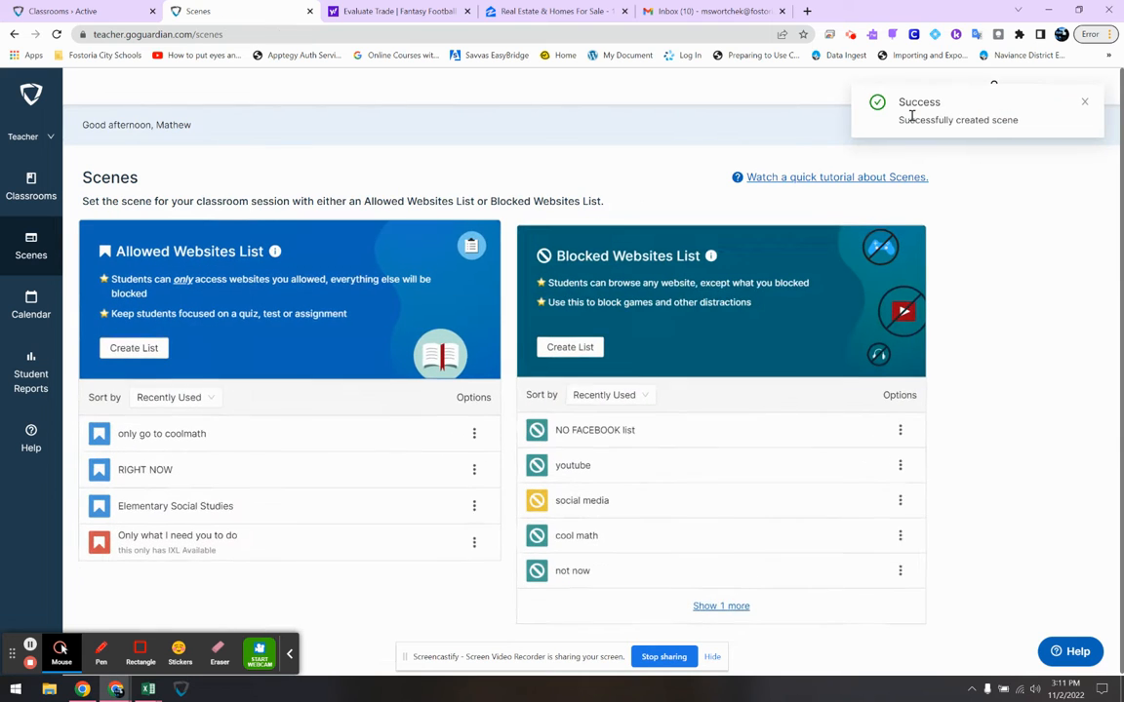
left_click_drag(125, 175, 82, 175)
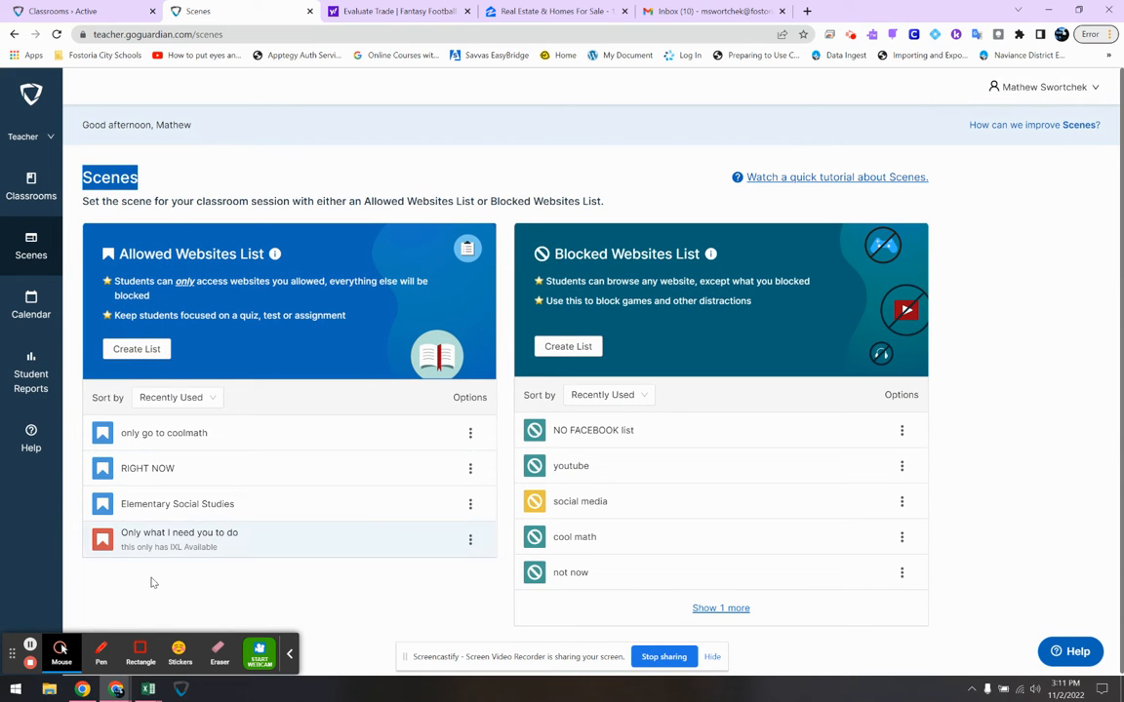
Start a new blocked websites list named "jjjj" without a description and proceed to choosing its blocked websites
left_click(572, 347)
left_click(238, 221)
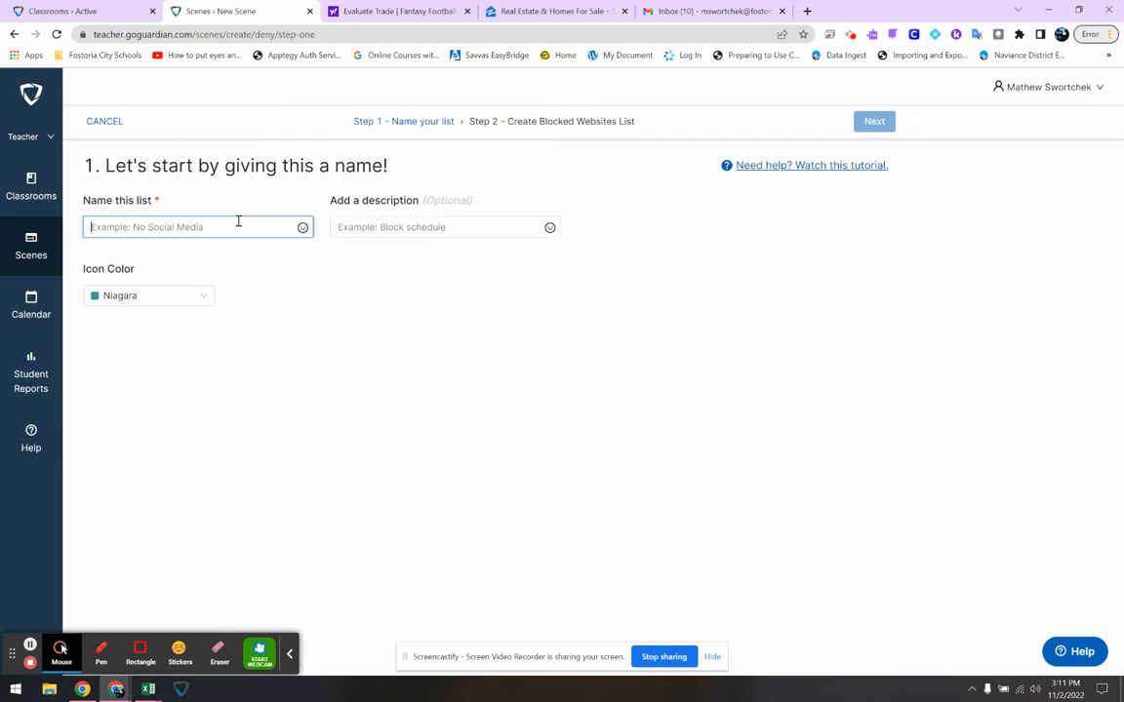
type("jjjj")
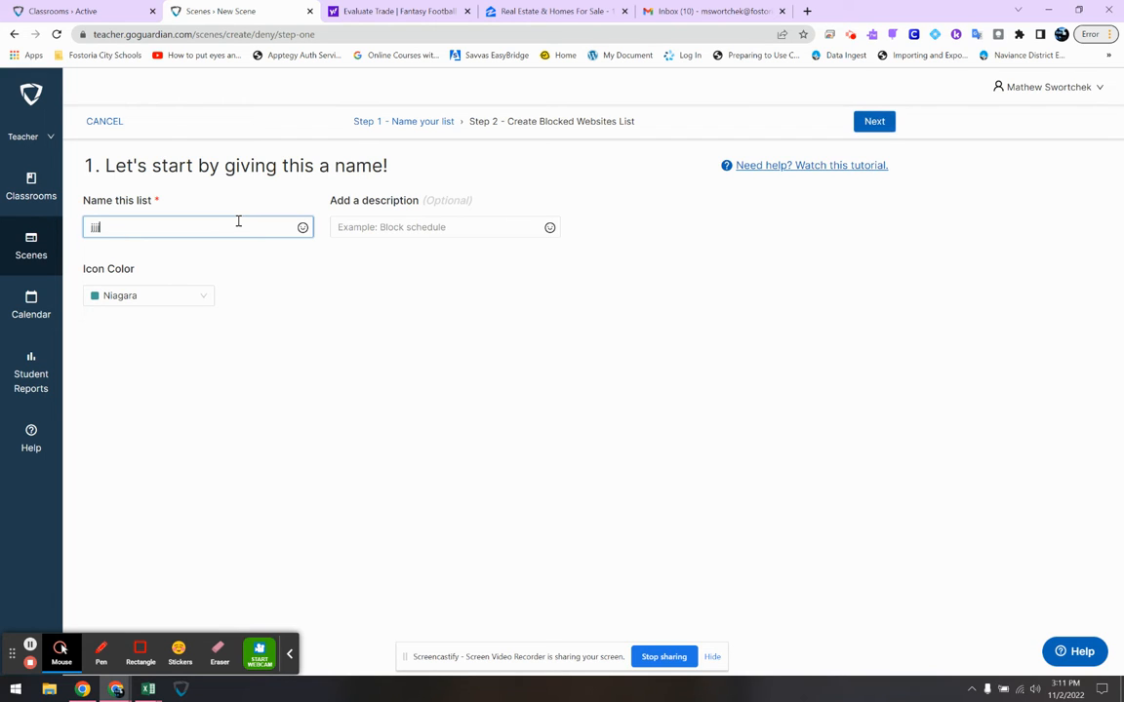
left_click(203, 297)
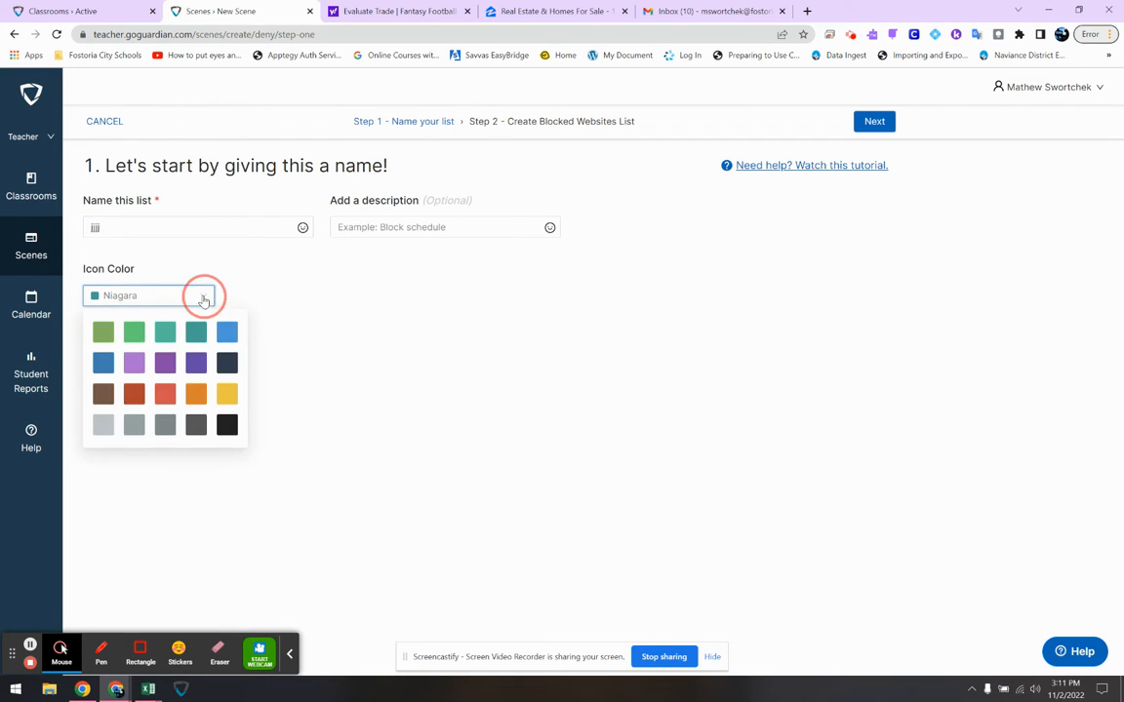
left_click(499, 228)
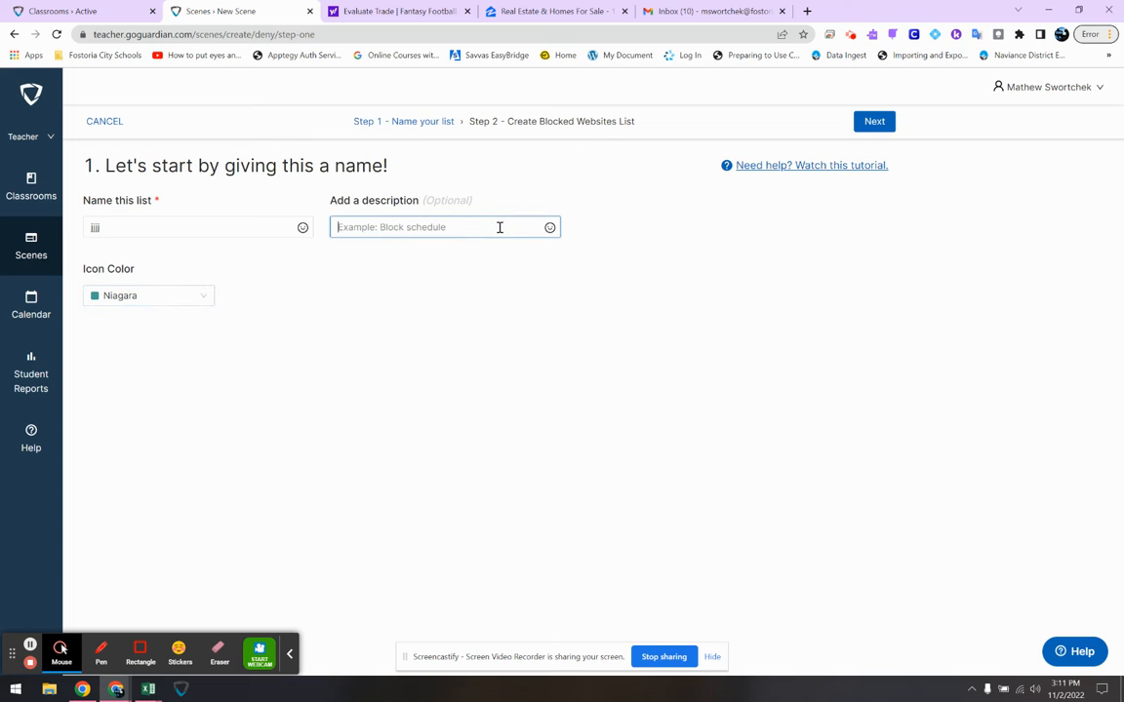
left_click(884, 121)
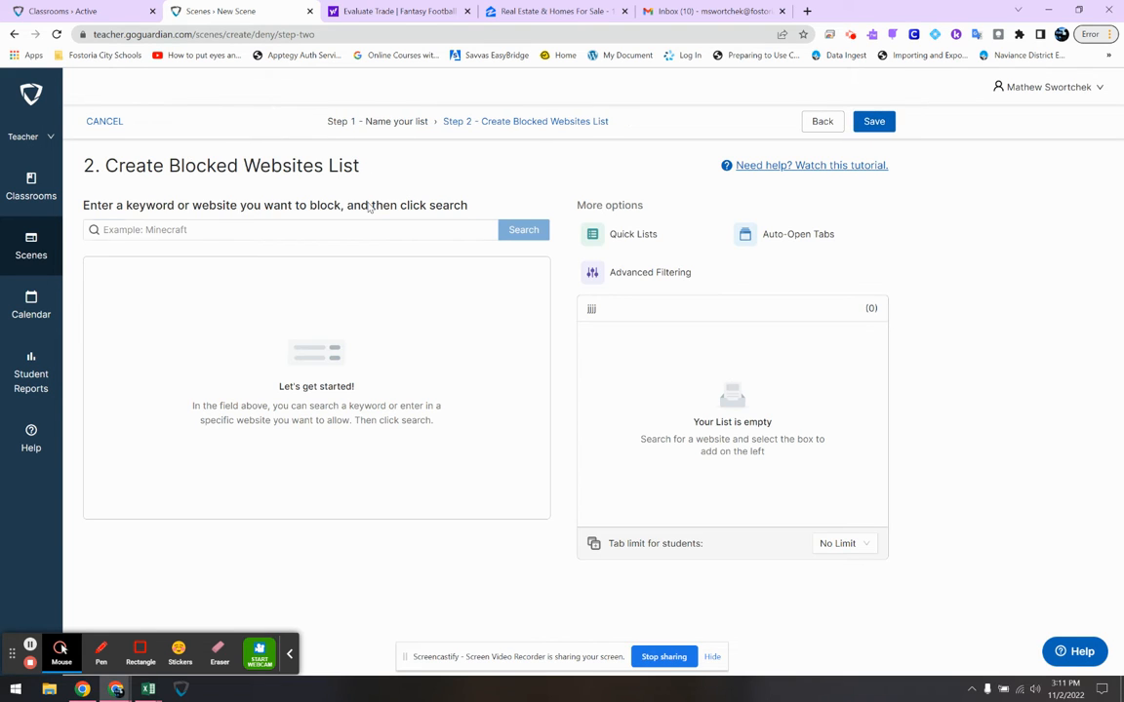
Search for facebook among the websites that can be blocked
left_click(107, 224)
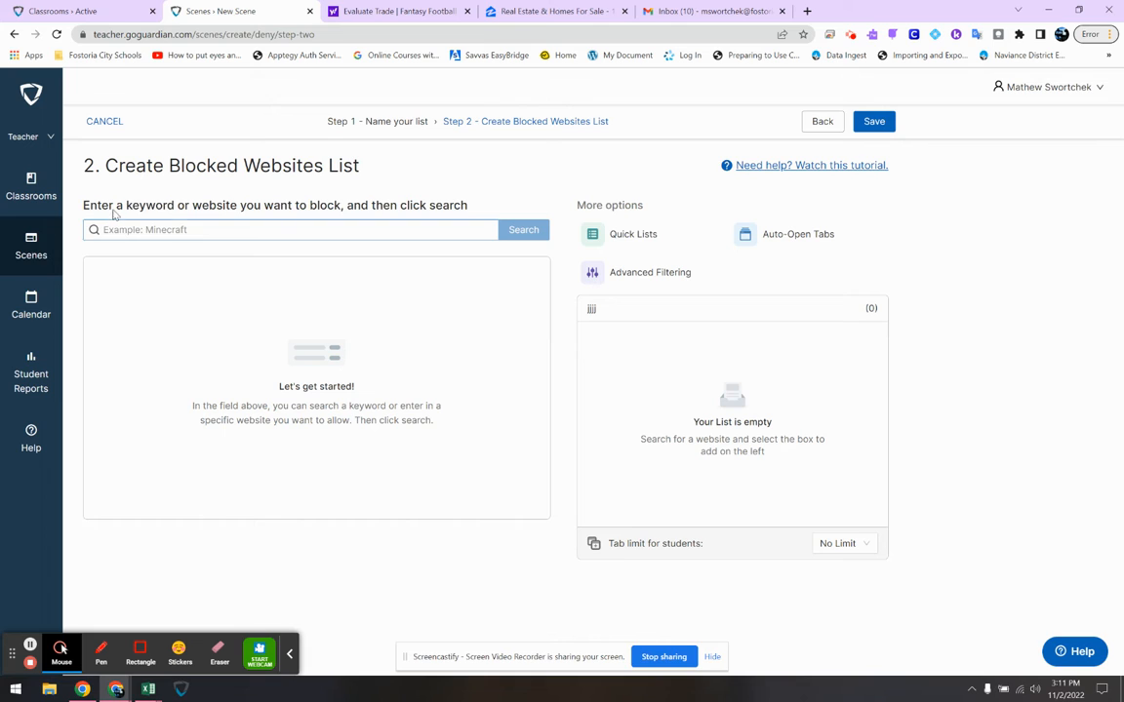
left_click_drag(113, 213, 288, 219)
left_click(275, 237)
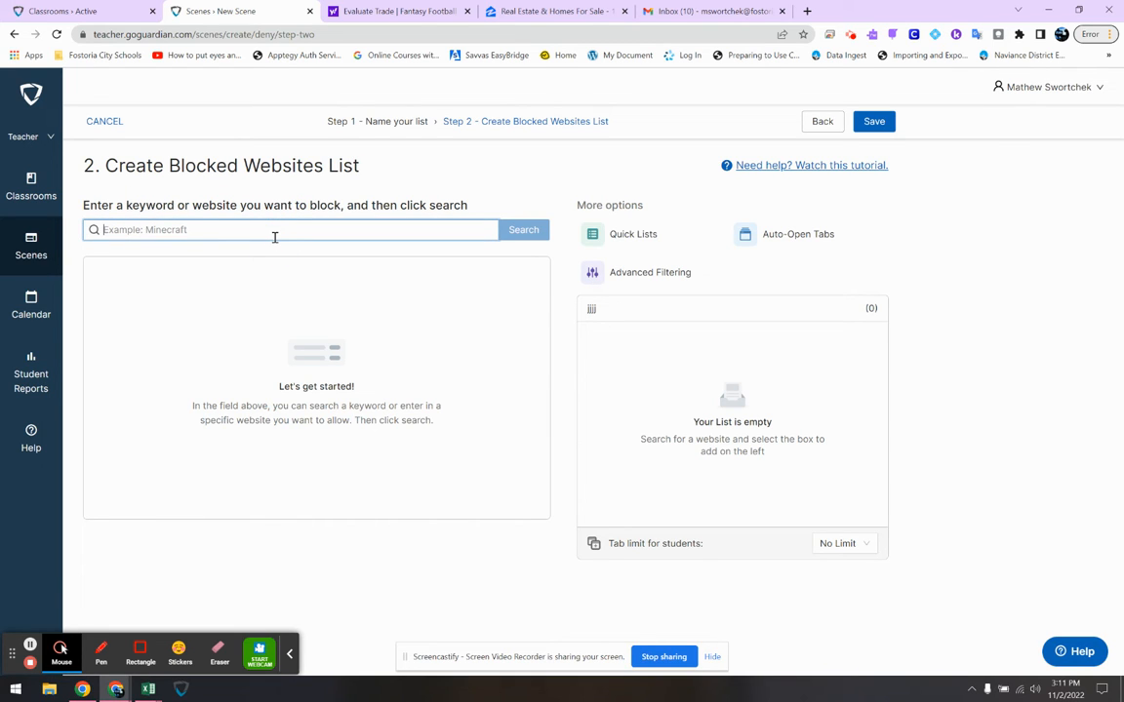
type("www")
key("BackSpace")
type("facebook")
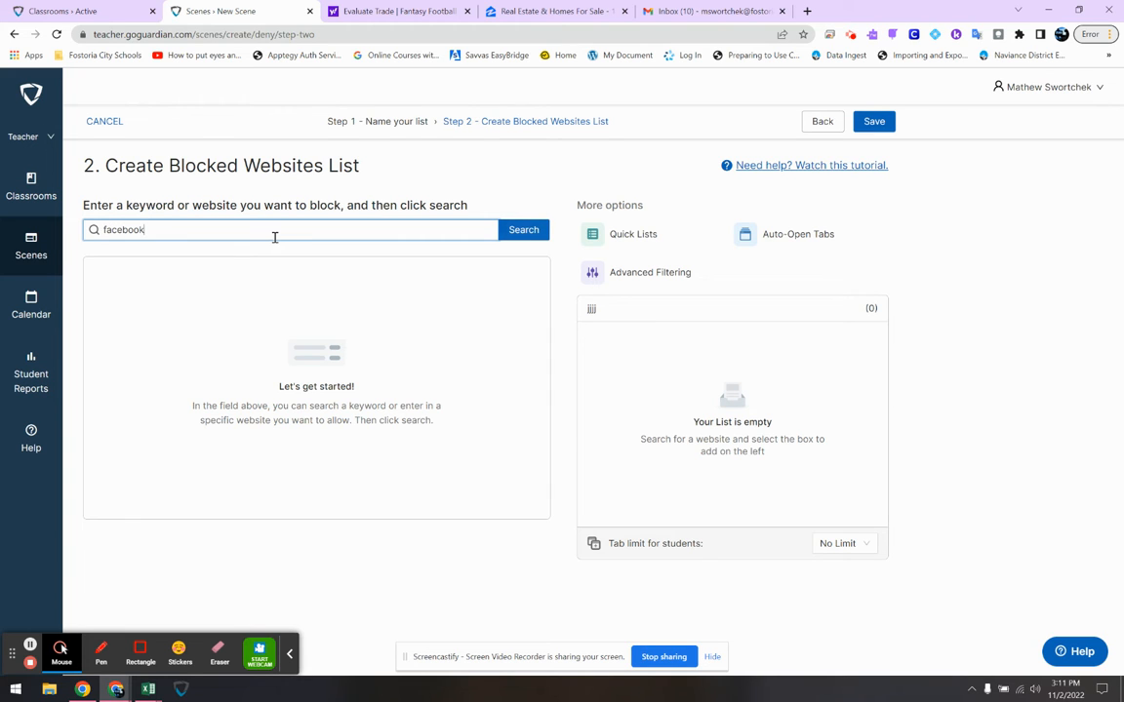
key("Return")
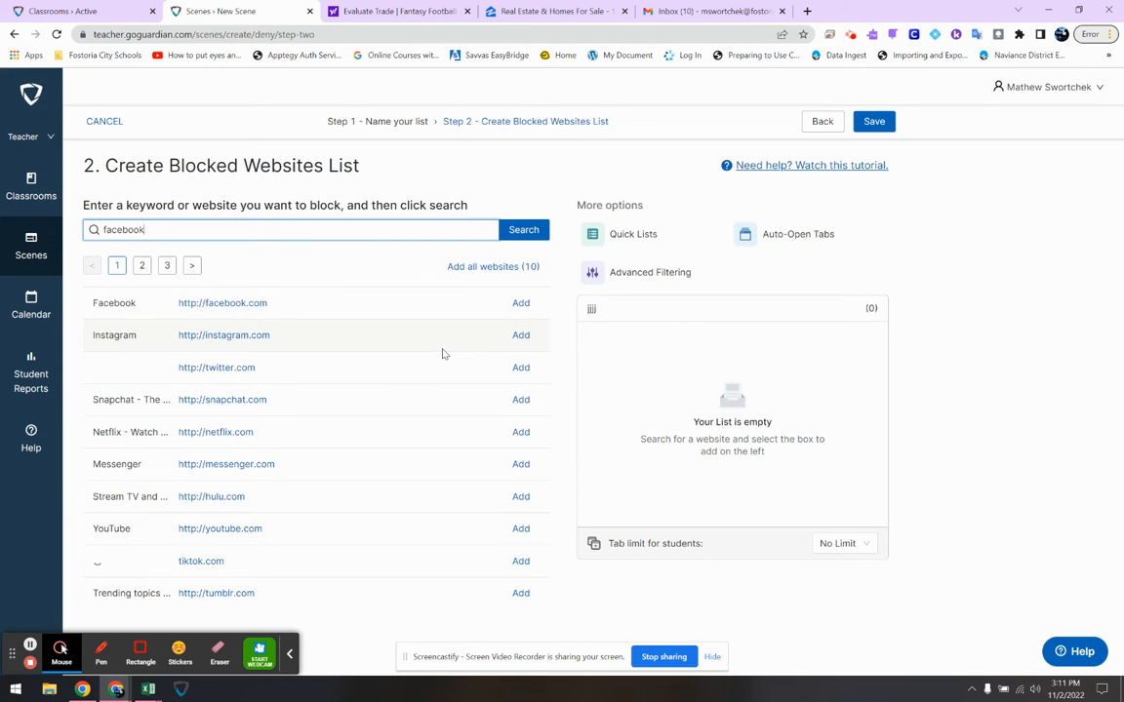
Add facebook.com, twitter.com, tiktok.com, netflix.com, hulu.com, youtube.com and messenger.com from the search results to the blocked list
left_click(521, 305)
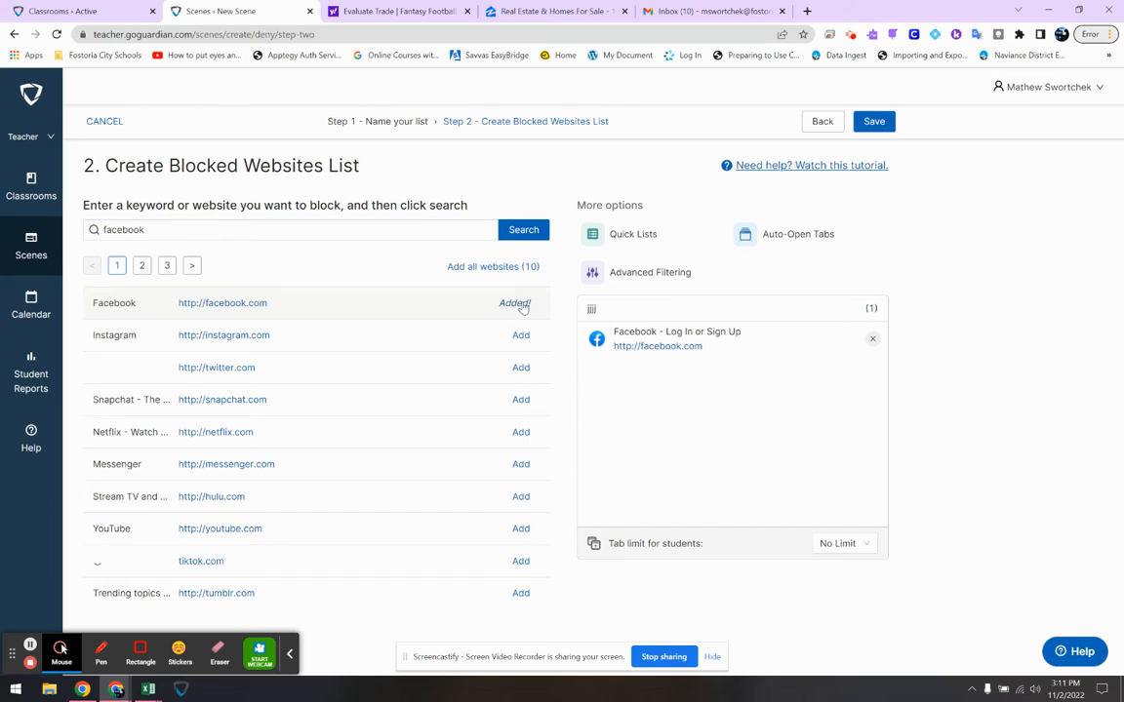
left_click(519, 369)
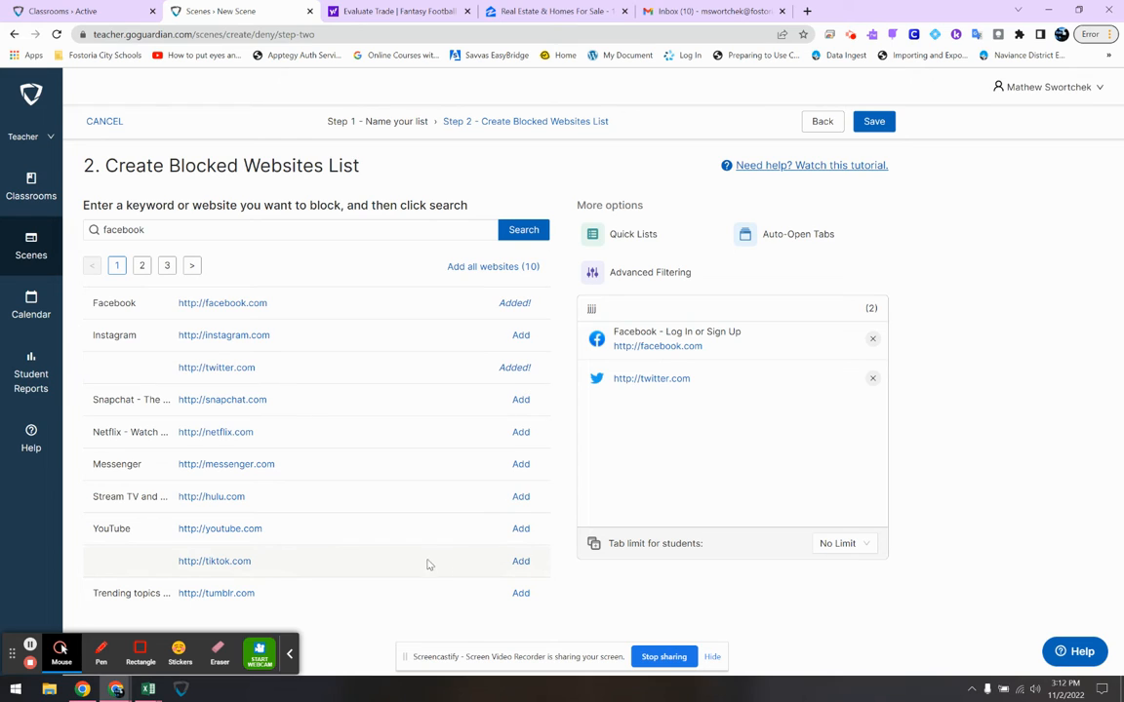
left_click(522, 562)
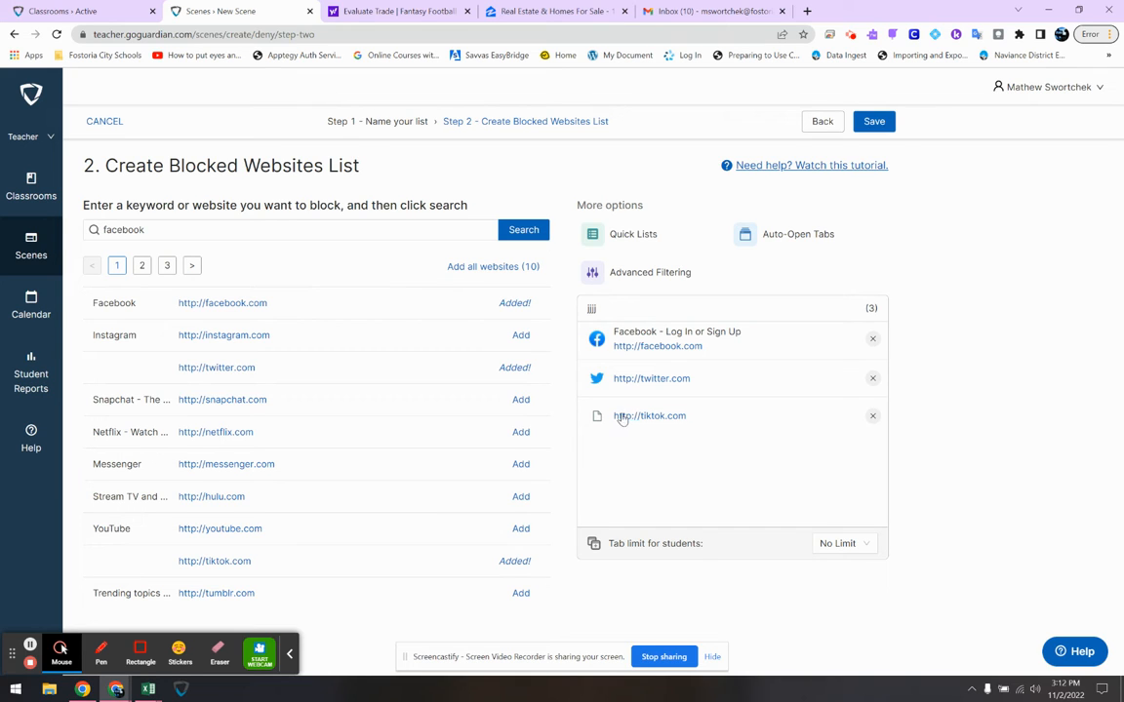
left_click(521, 432)
left_click(520, 496)
left_click(524, 528)
left_click(521, 465)
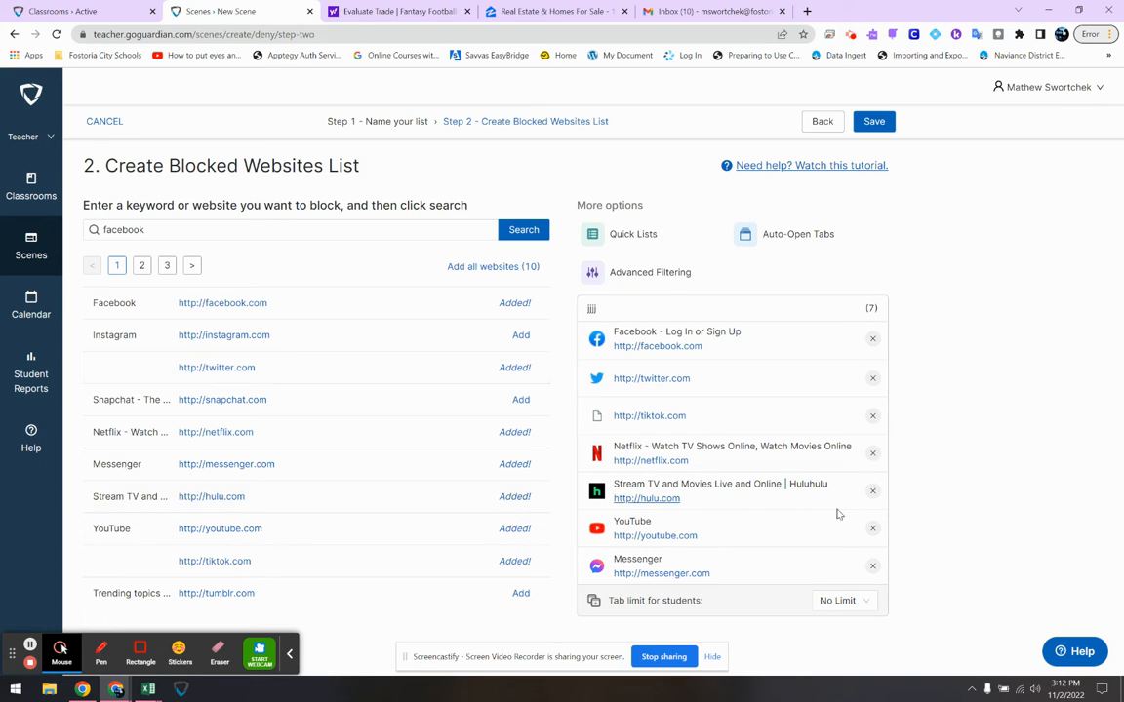
left_click(856, 612)
left_click(857, 616)
left_click(803, 240)
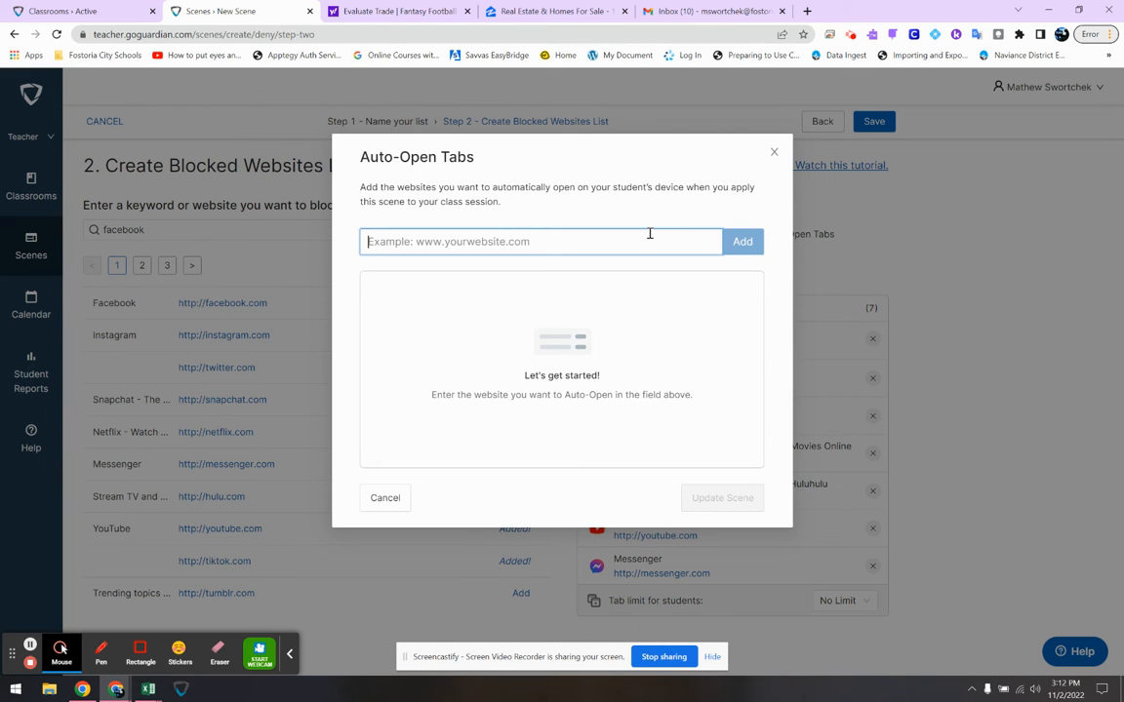
type("www")
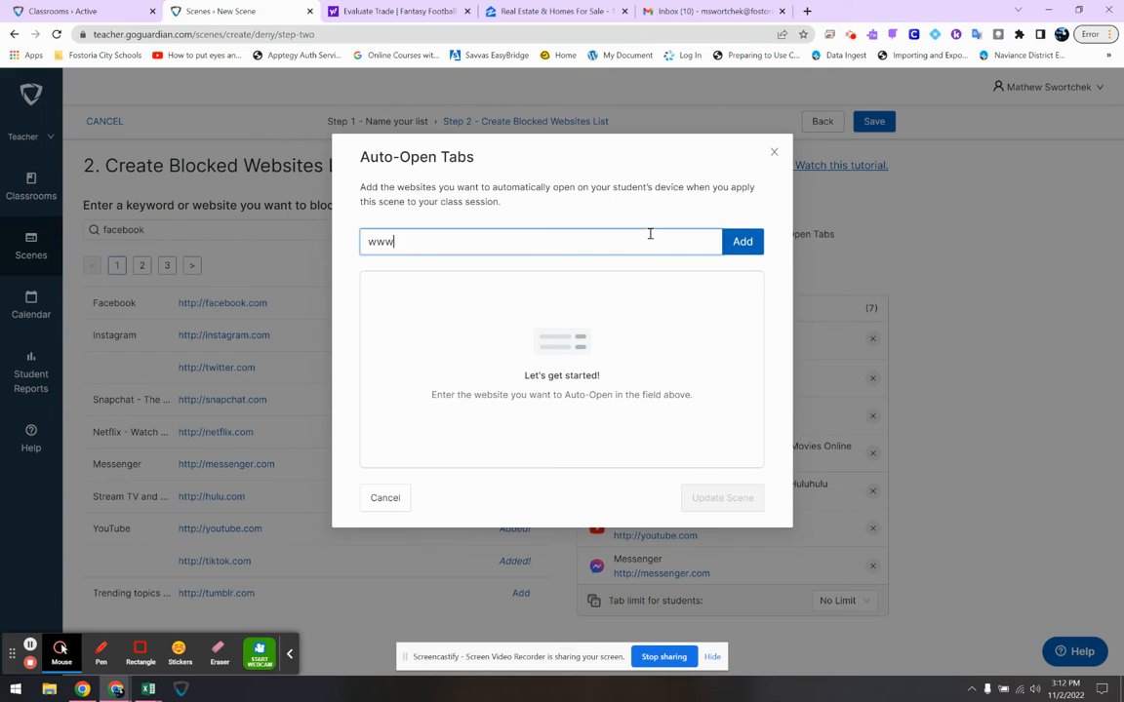
type(".google.com")
left_click(745, 243)
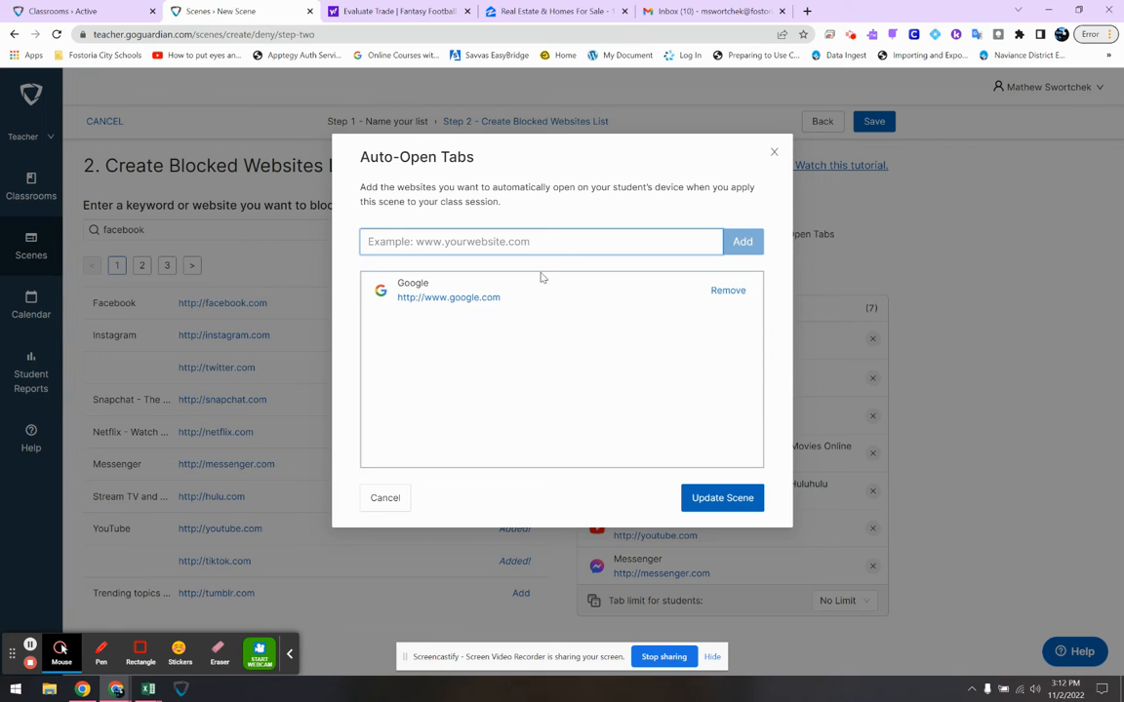
type("www.cnn.com")
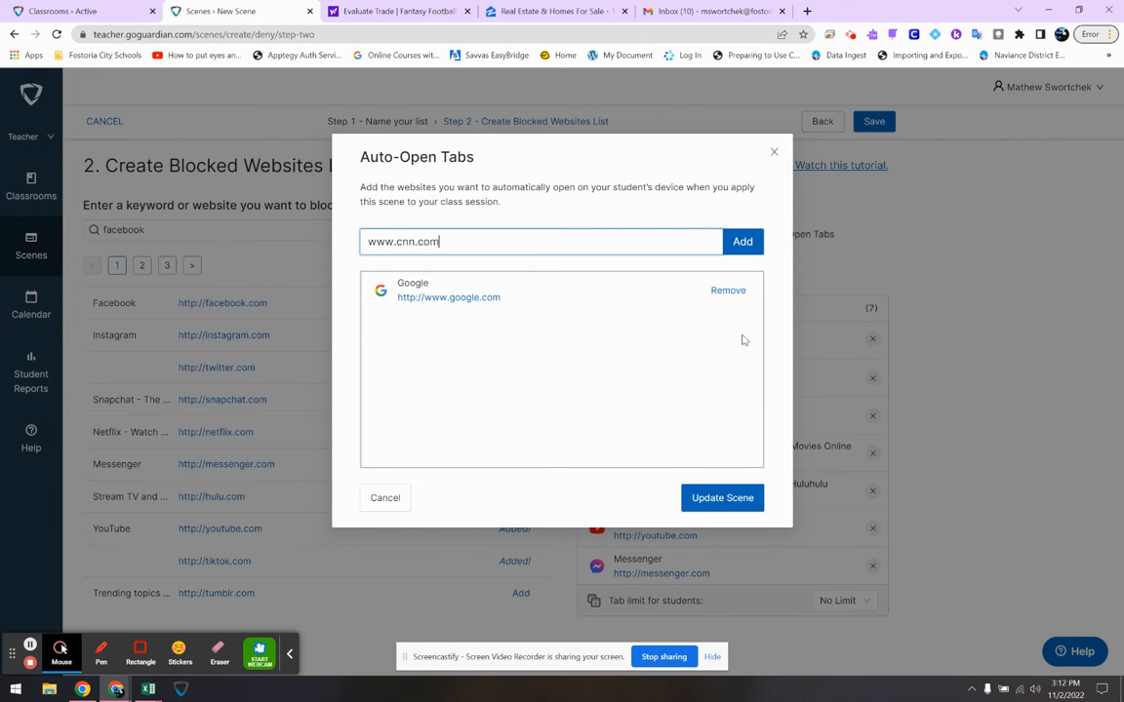
left_click(746, 242)
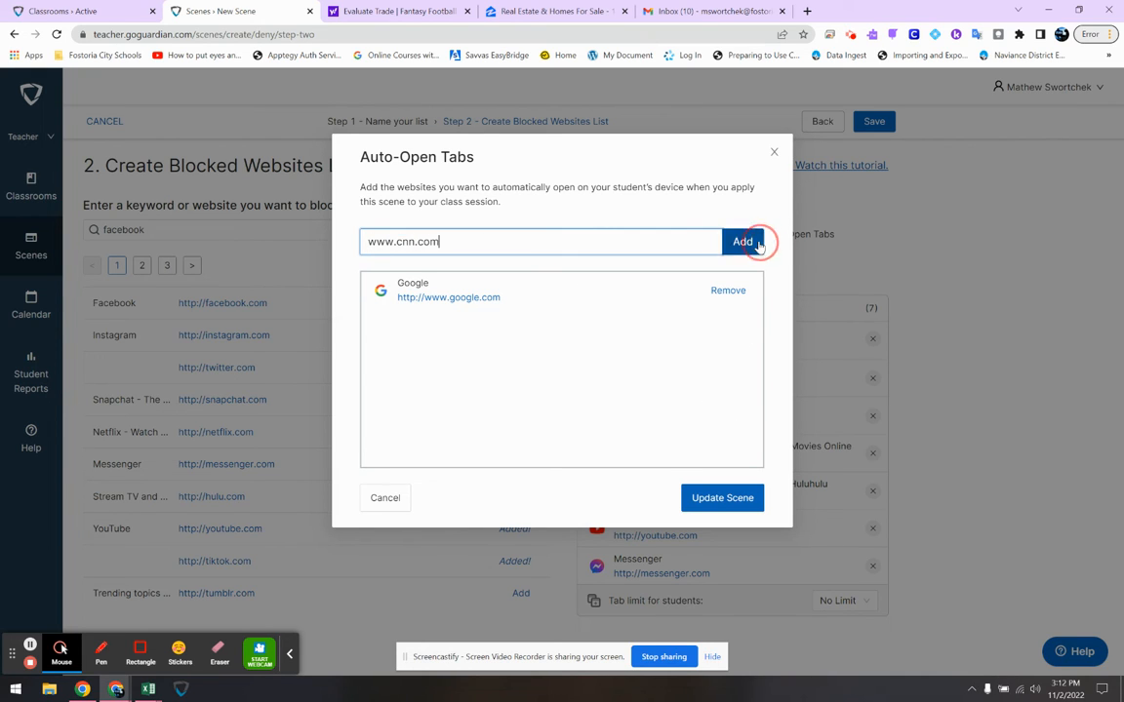
left_click(725, 502)
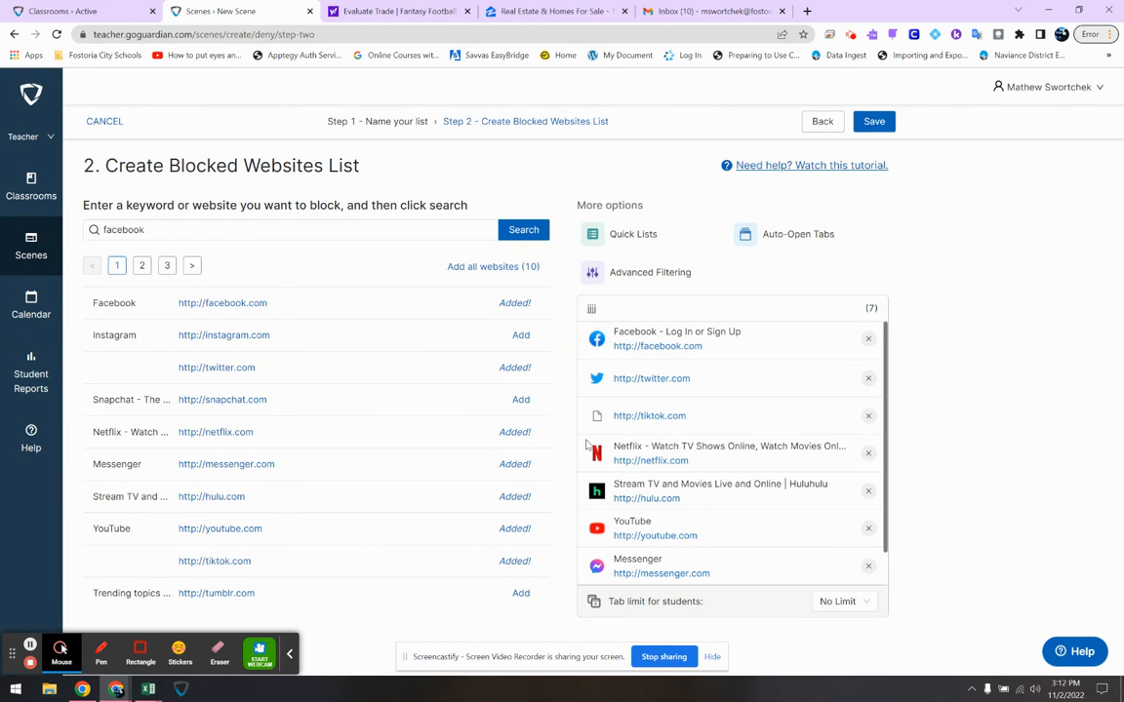
Review the websites set to open automatically for the blocked websites list
left_click(781, 239)
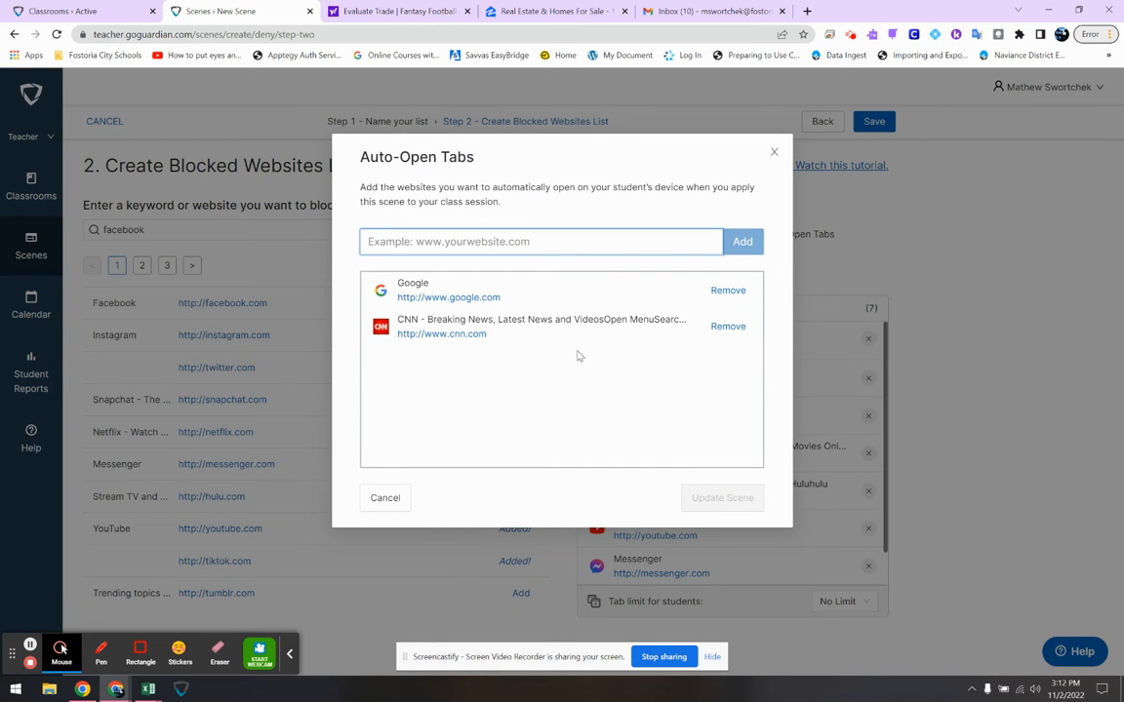
left_click(773, 152)
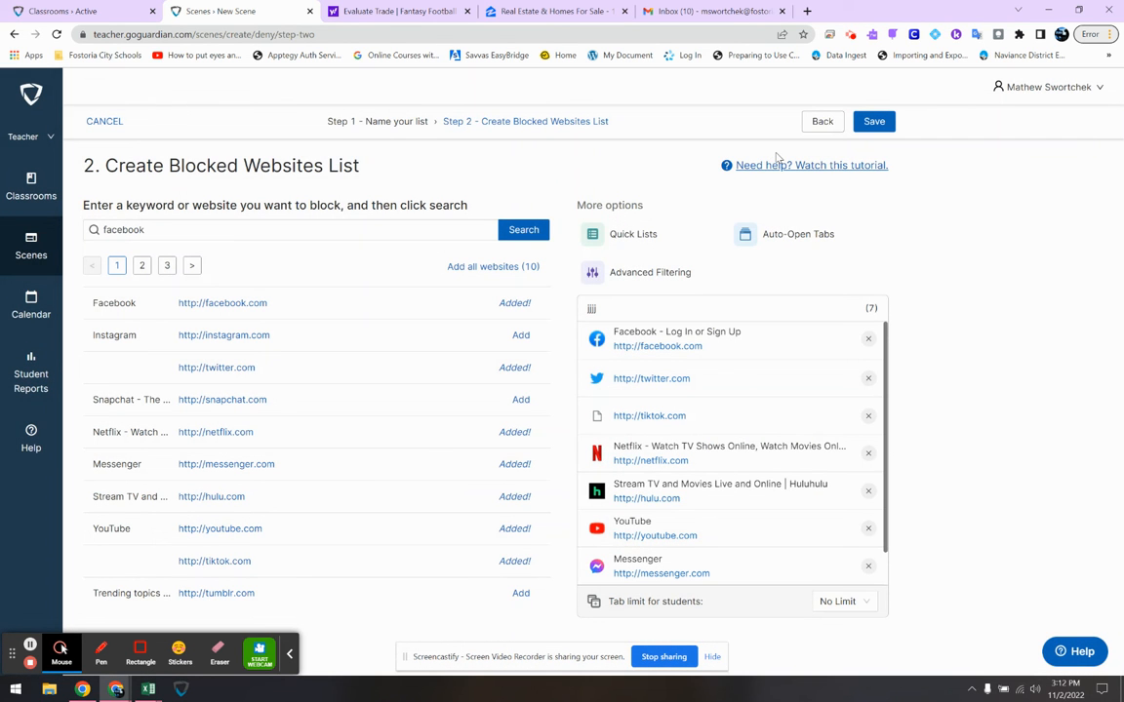
left_click(795, 234)
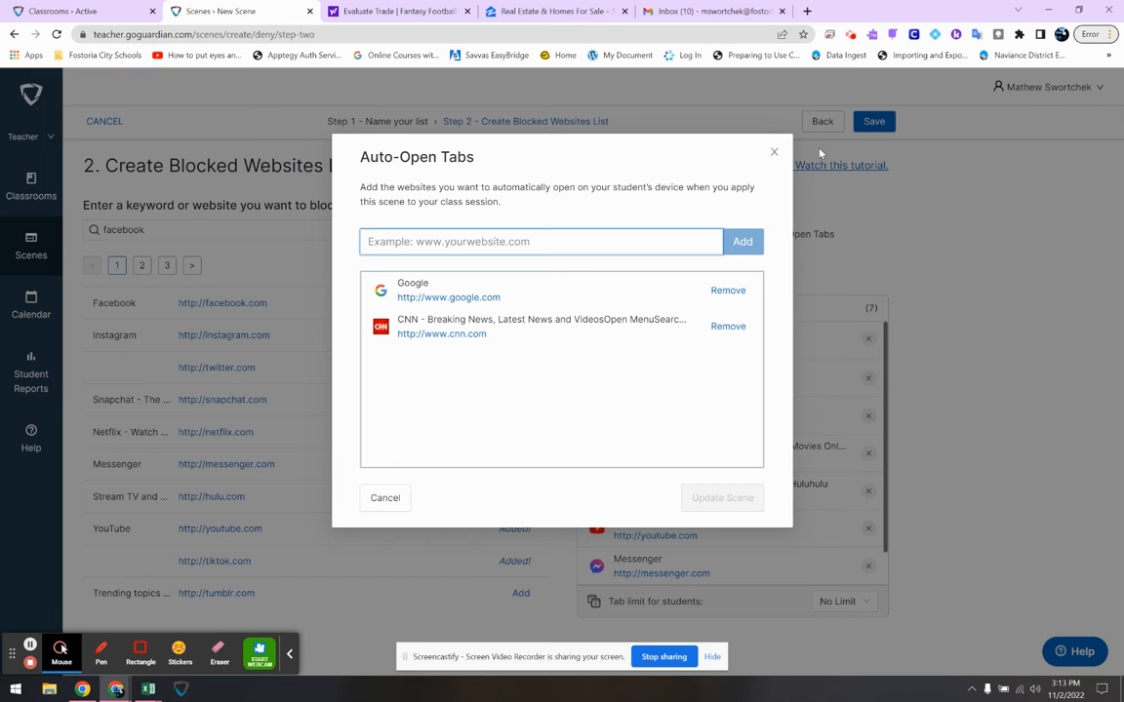
left_click(775, 152)
Save the blocked websites list and expand the overview to show all blocked websites lists
left_click(878, 121)
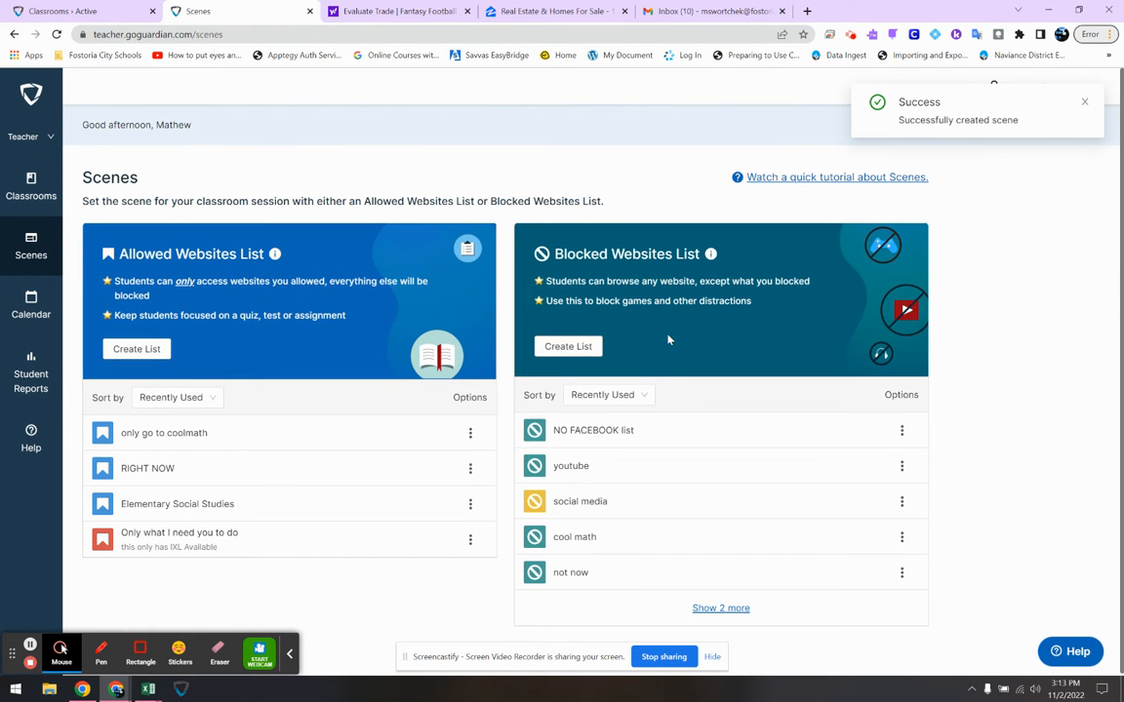
left_click(702, 611)
scroll(765, 468, "down", 1)
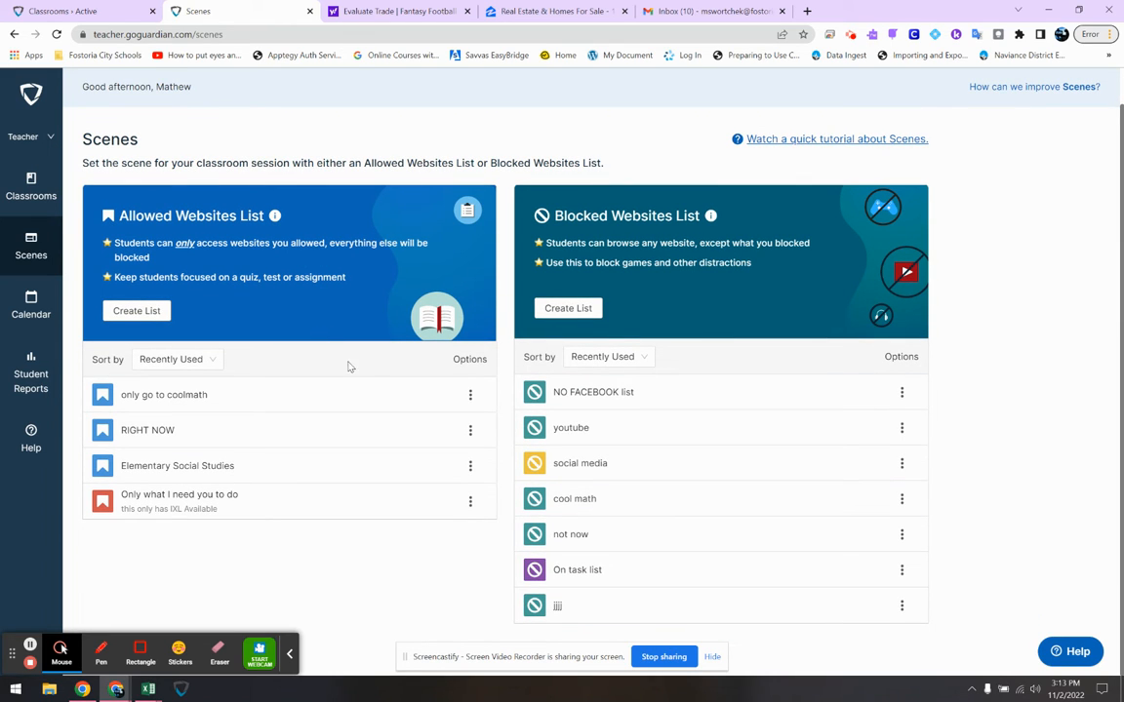
Start a 45-minute session for the Training day class classroom with no scene applied
left_click(41, 186)
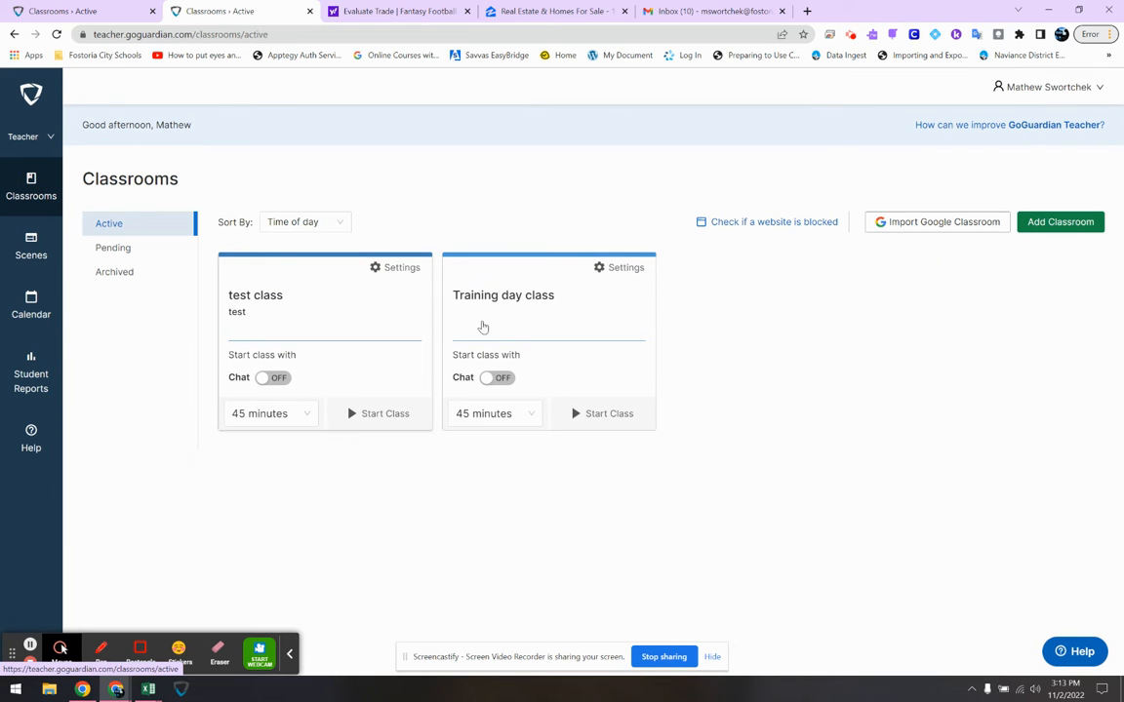
left_click(484, 324)
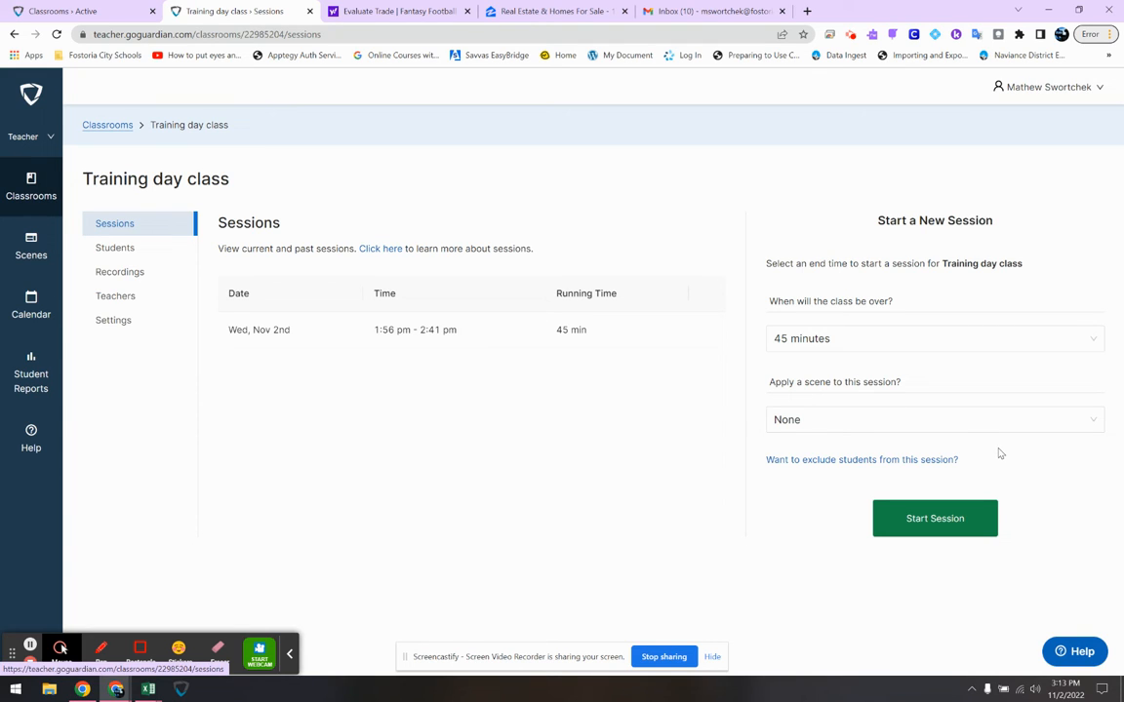
left_click(840, 420)
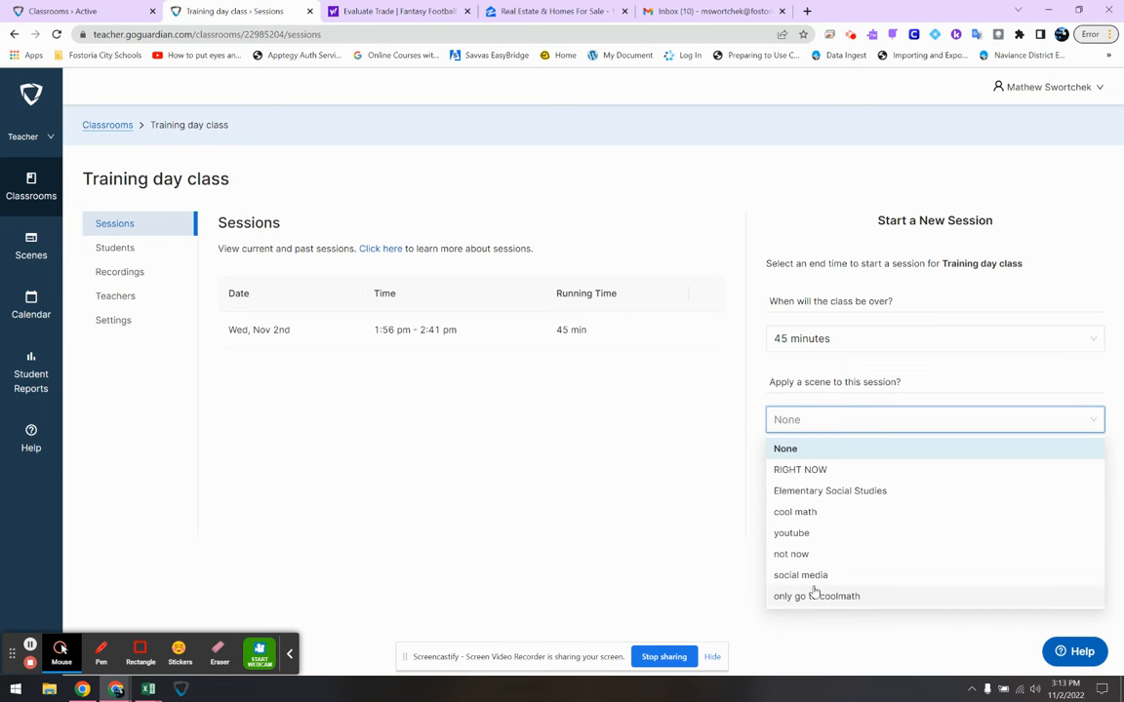
left_click(741, 418)
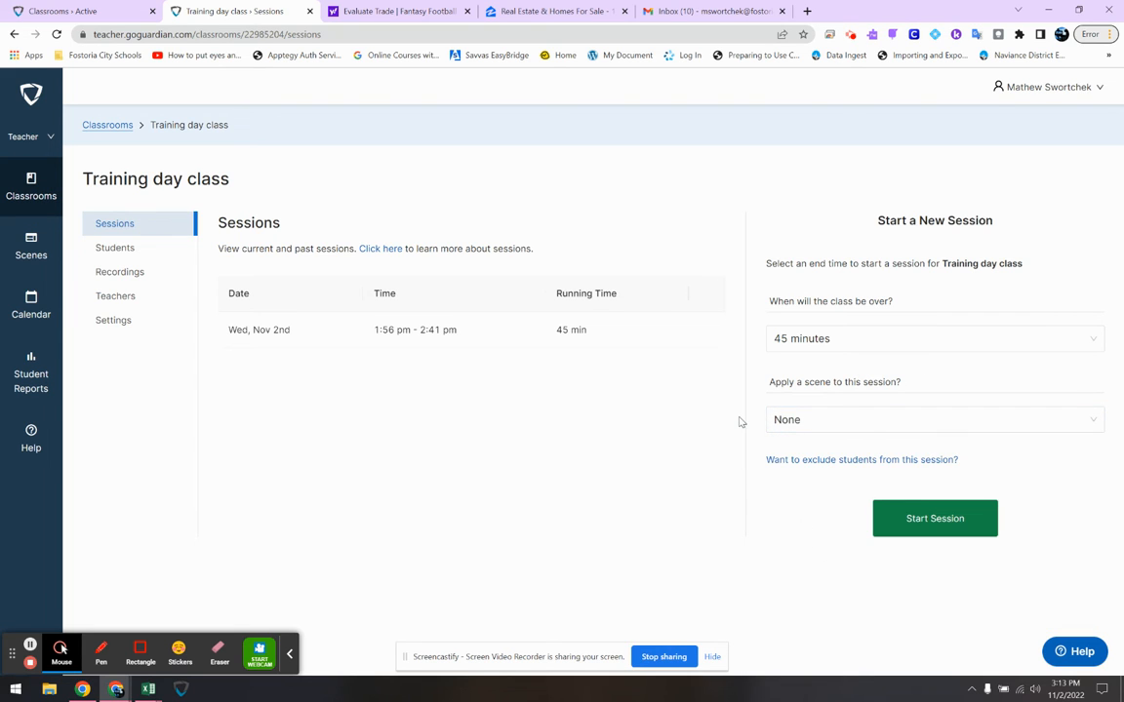
left_click(917, 509)
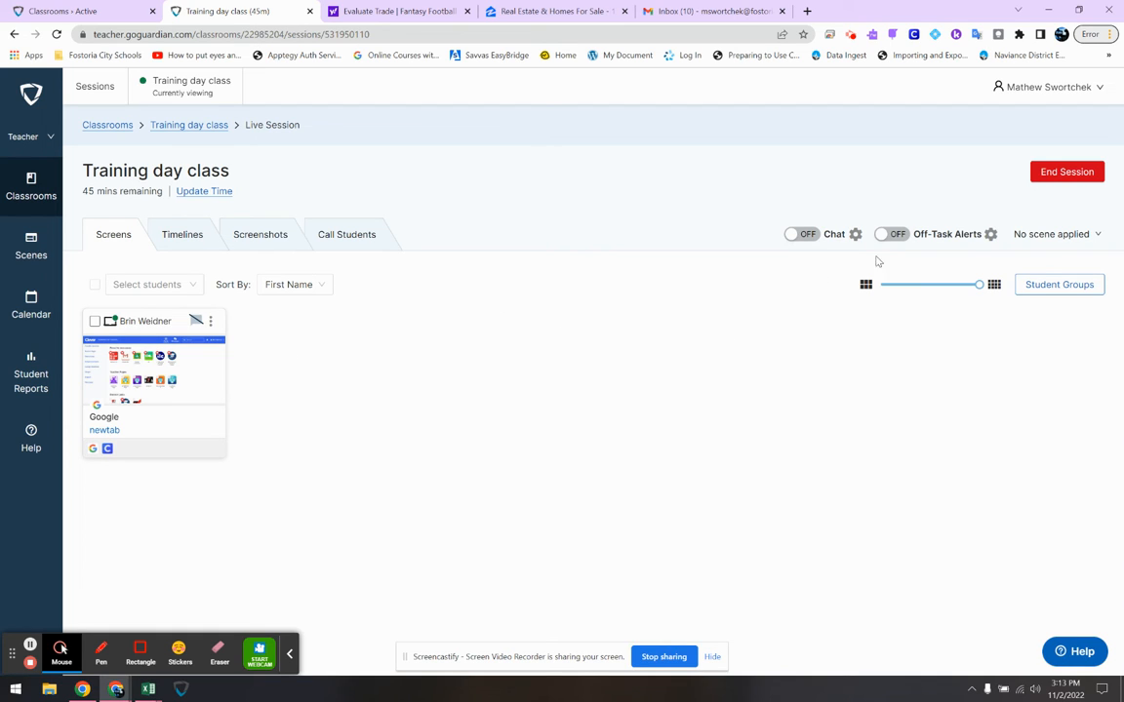
Look over the scenes available in the live session and view the student's screen and active tab
left_click(1051, 236)
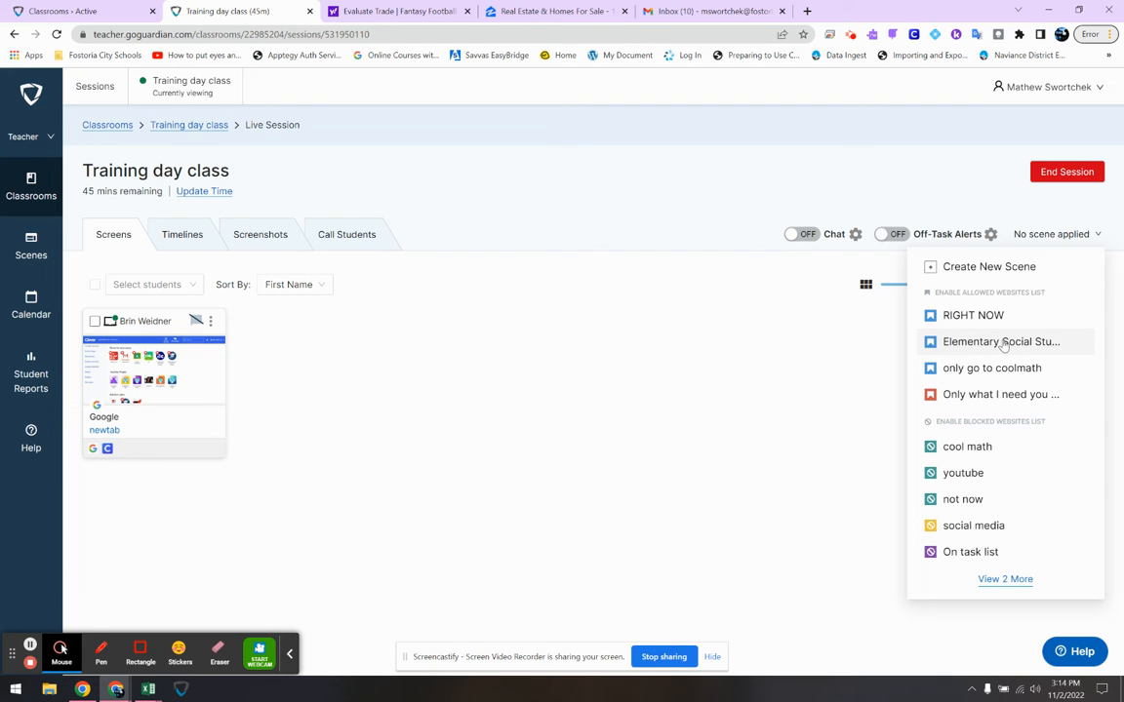
left_click(31, 648)
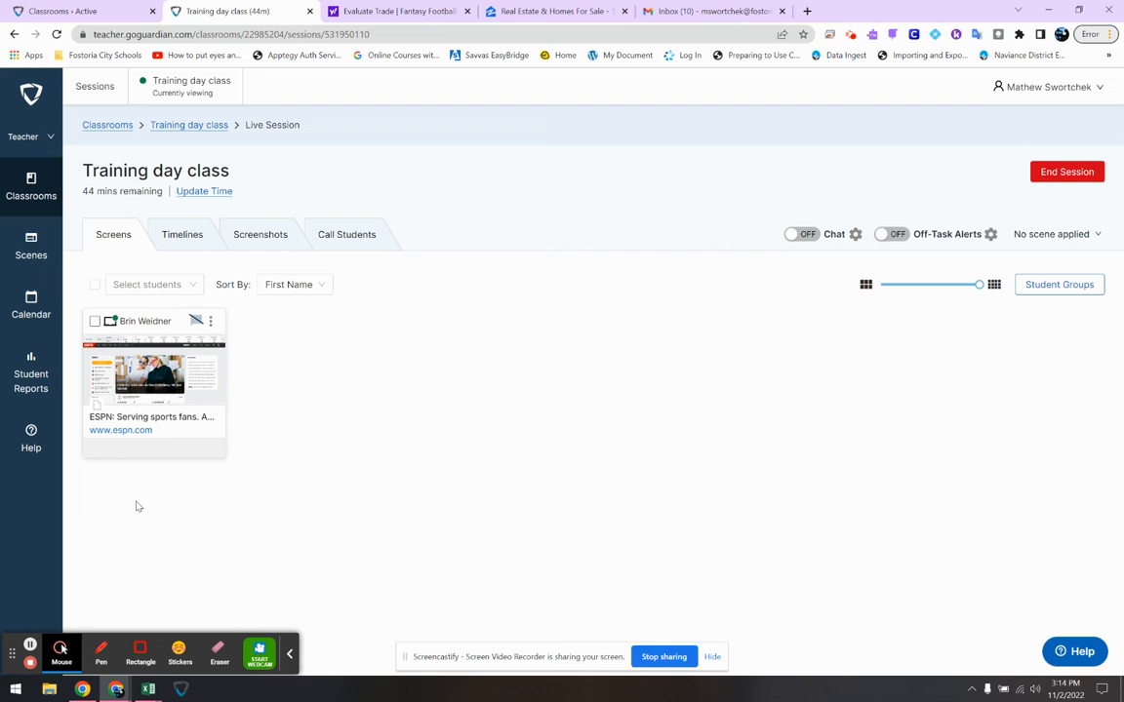
left_click(154, 371)
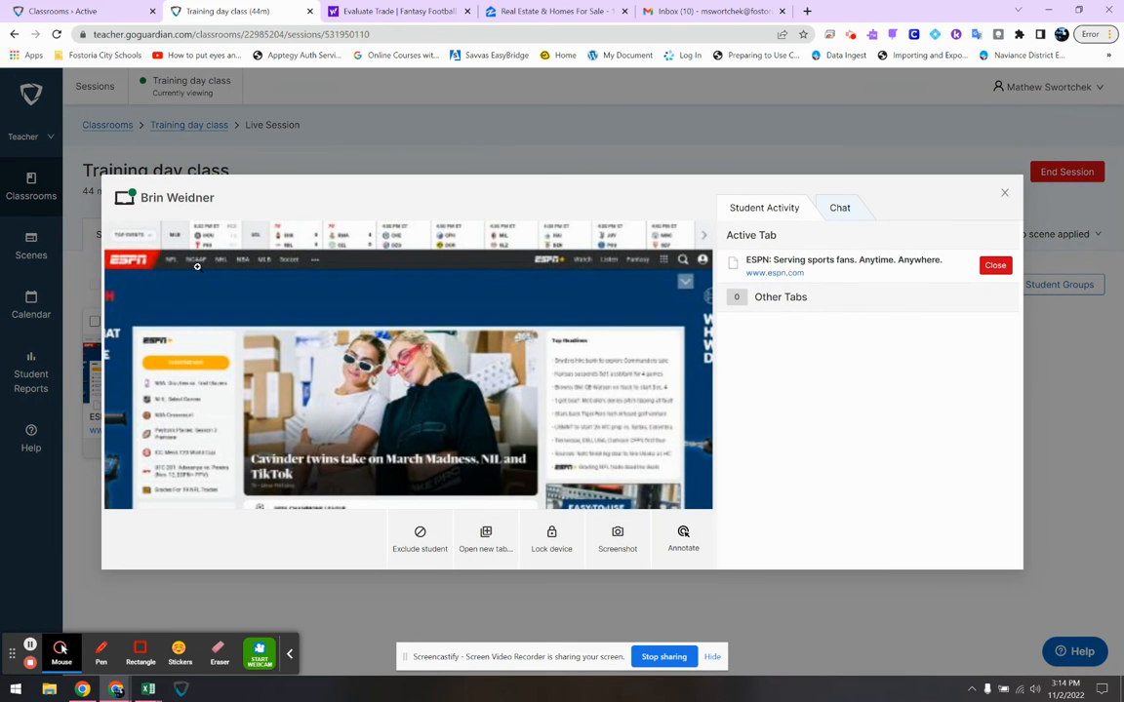
left_click_drag(225, 196, 136, 199)
left_click(228, 202)
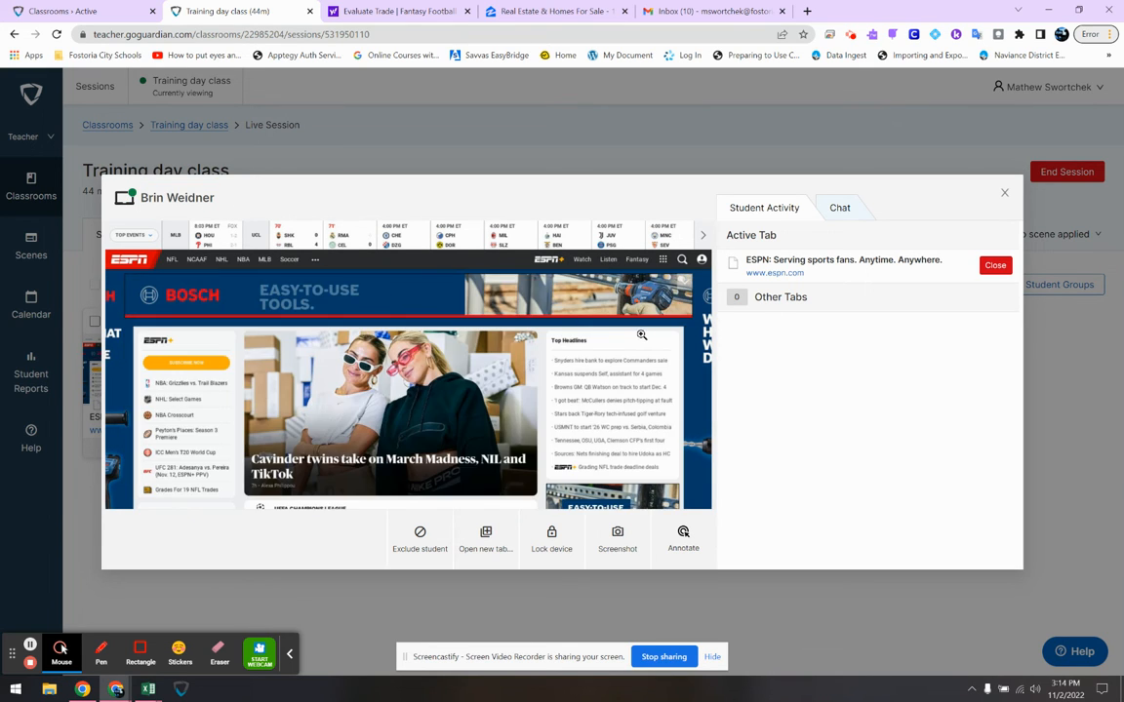
left_click(1003, 193)
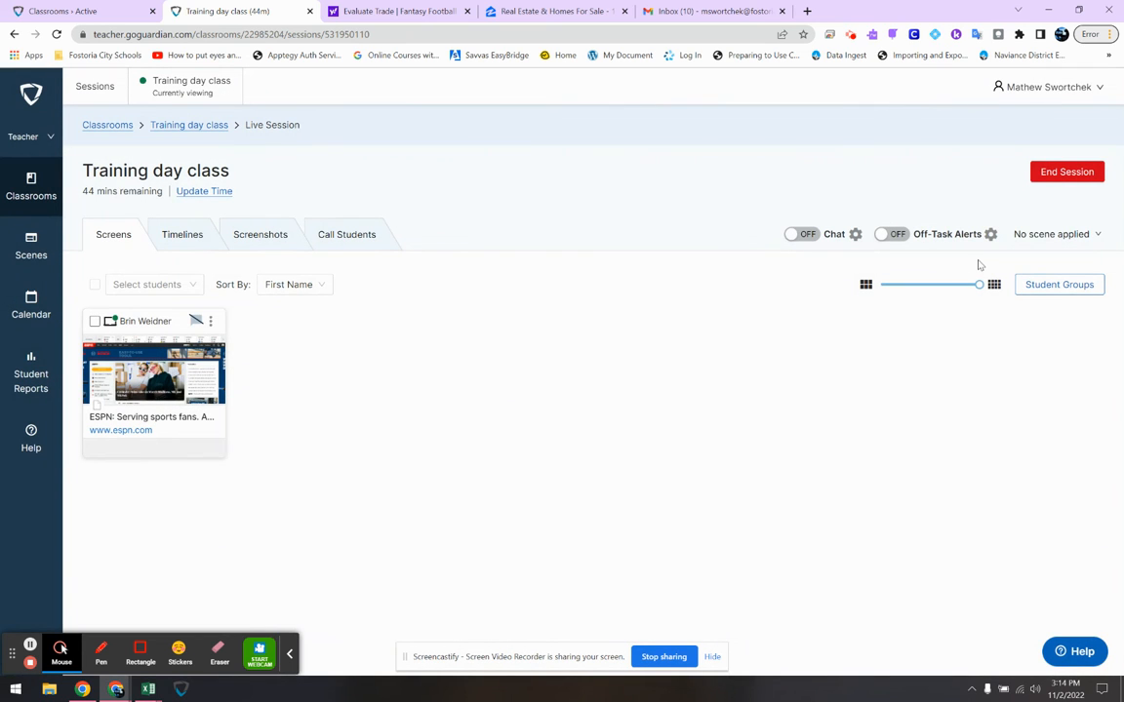
Apply the allowed websites scene "Only what I need you to do" to the live session
left_click(1048, 236)
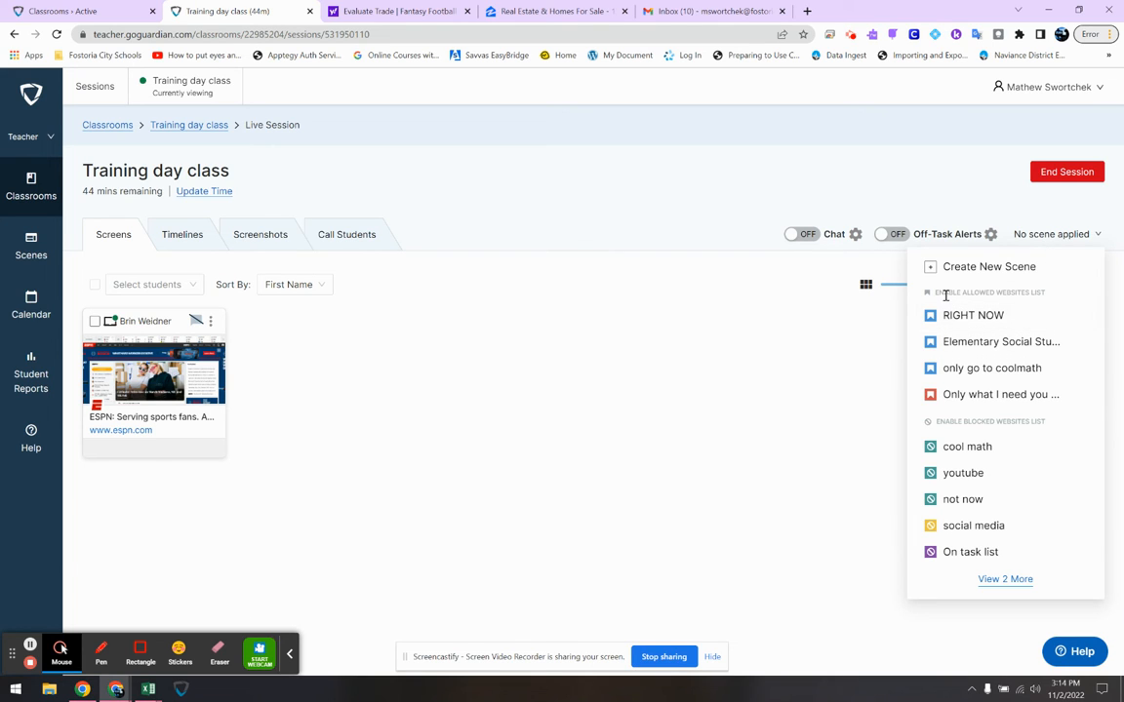
left_click_drag(942, 293, 1051, 297)
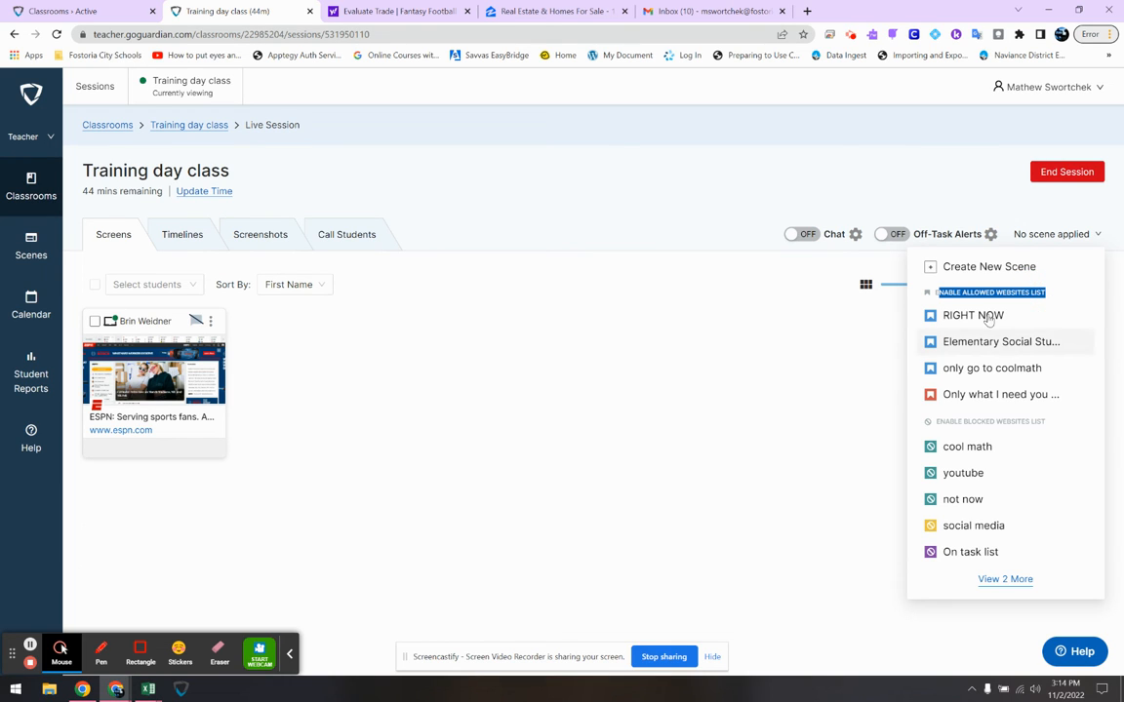
left_click(951, 394)
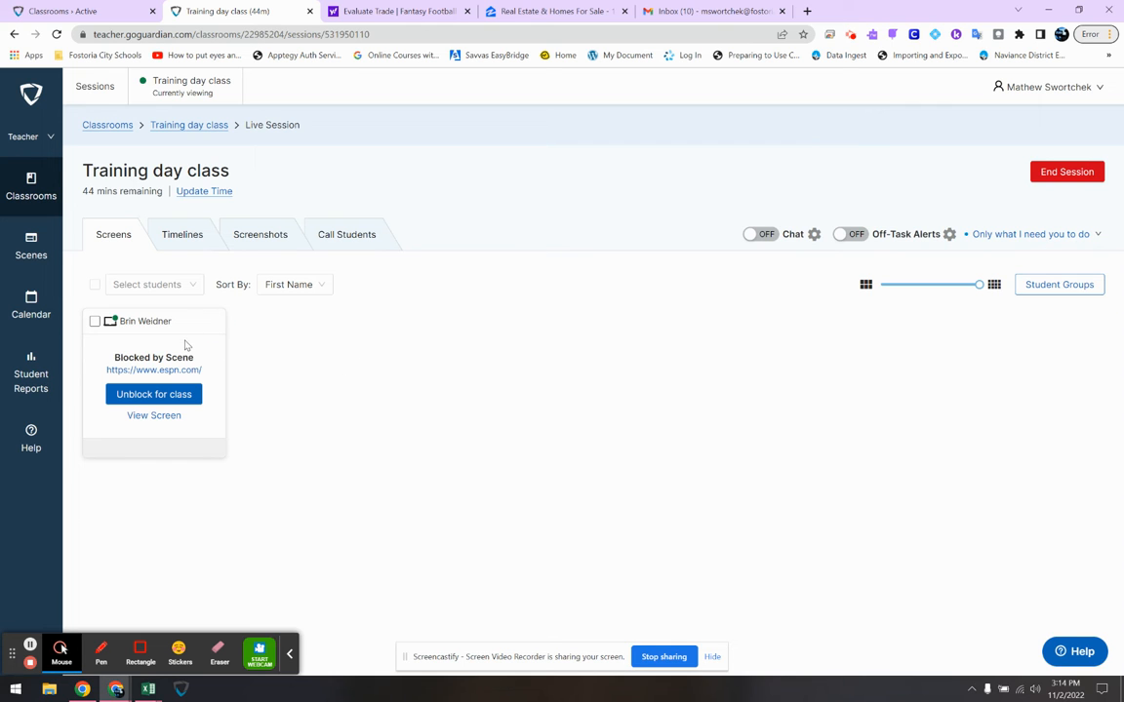
left_click(154, 415)
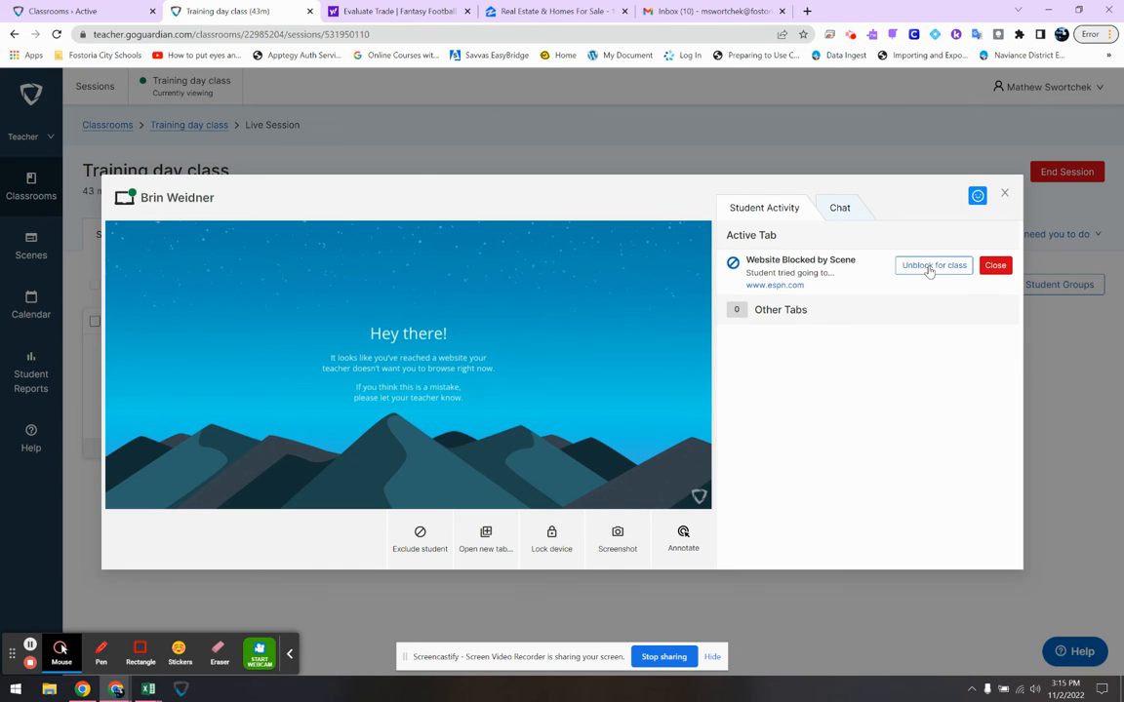
left_click(1004, 193)
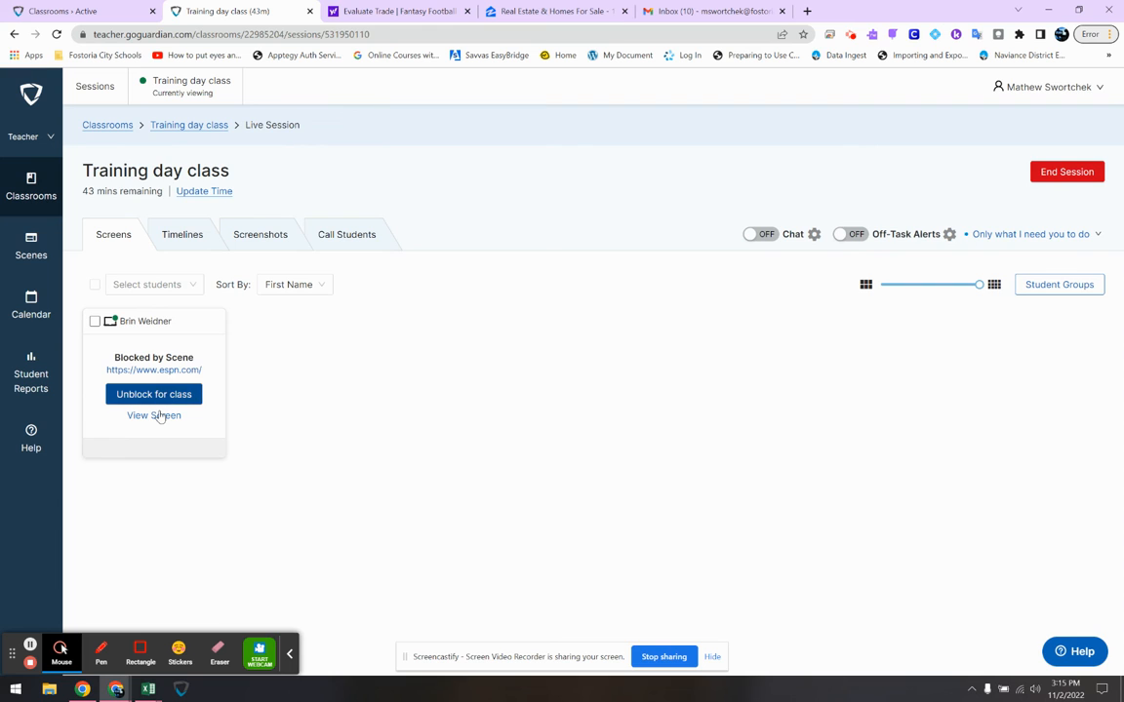
left_click(159, 415)
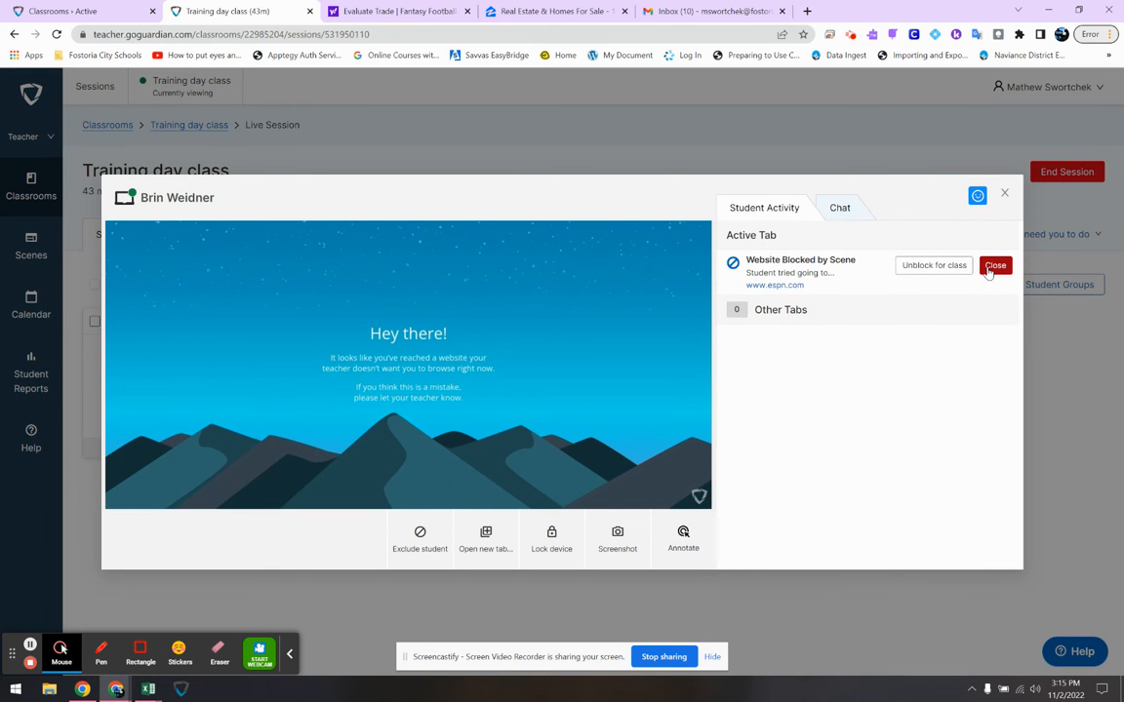
left_click(994, 267)
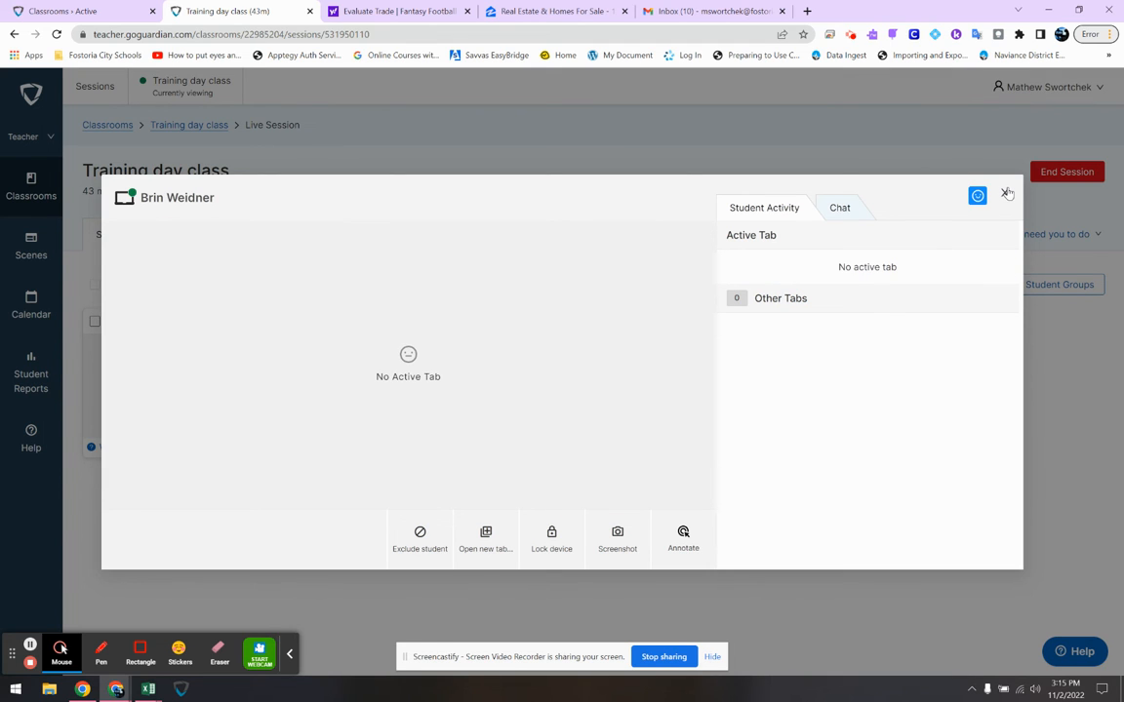
left_click(1007, 193)
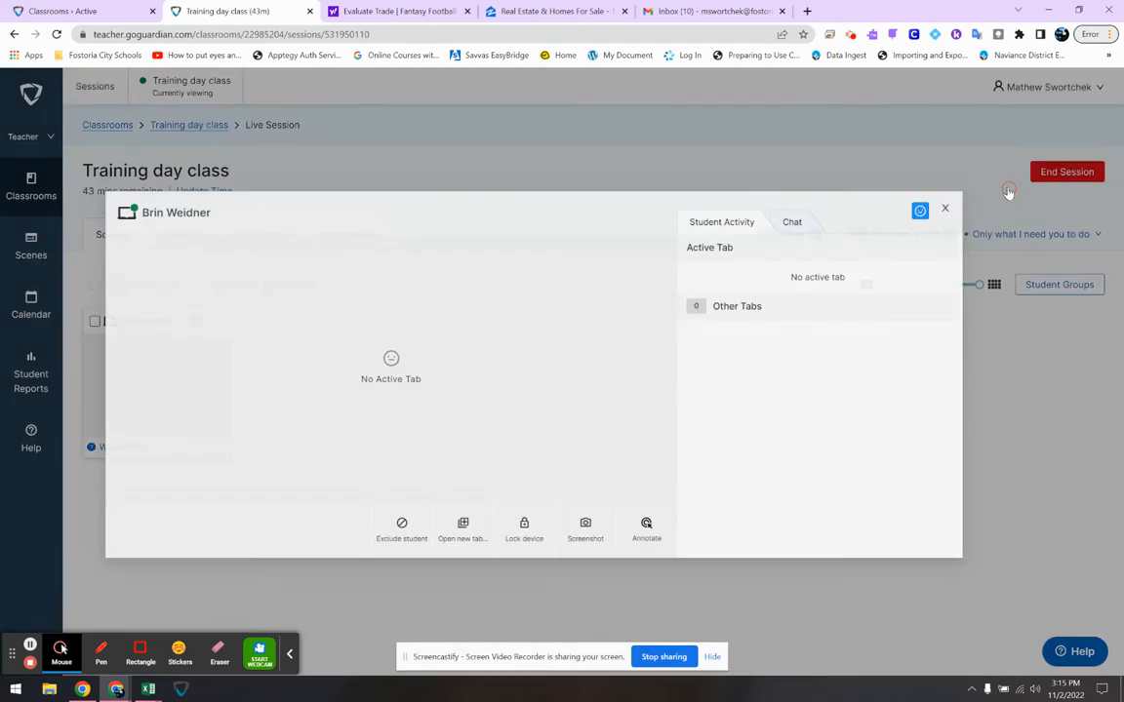
left_click(1073, 242)
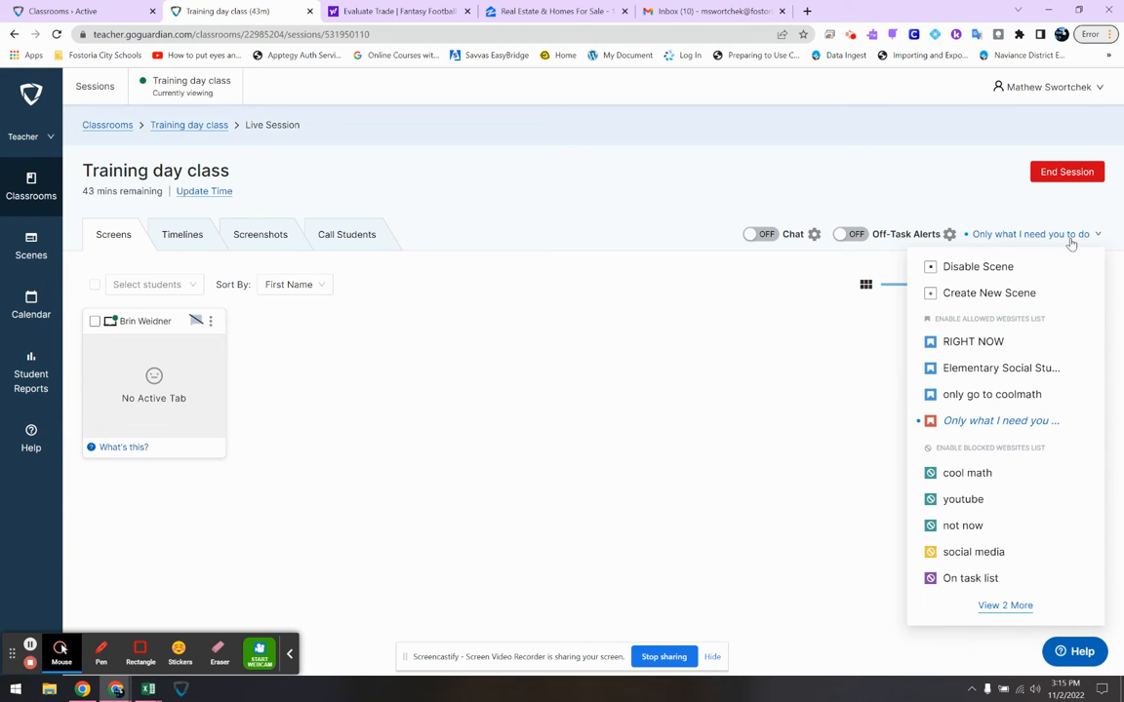
left_click_drag(174, 323, 100, 326)
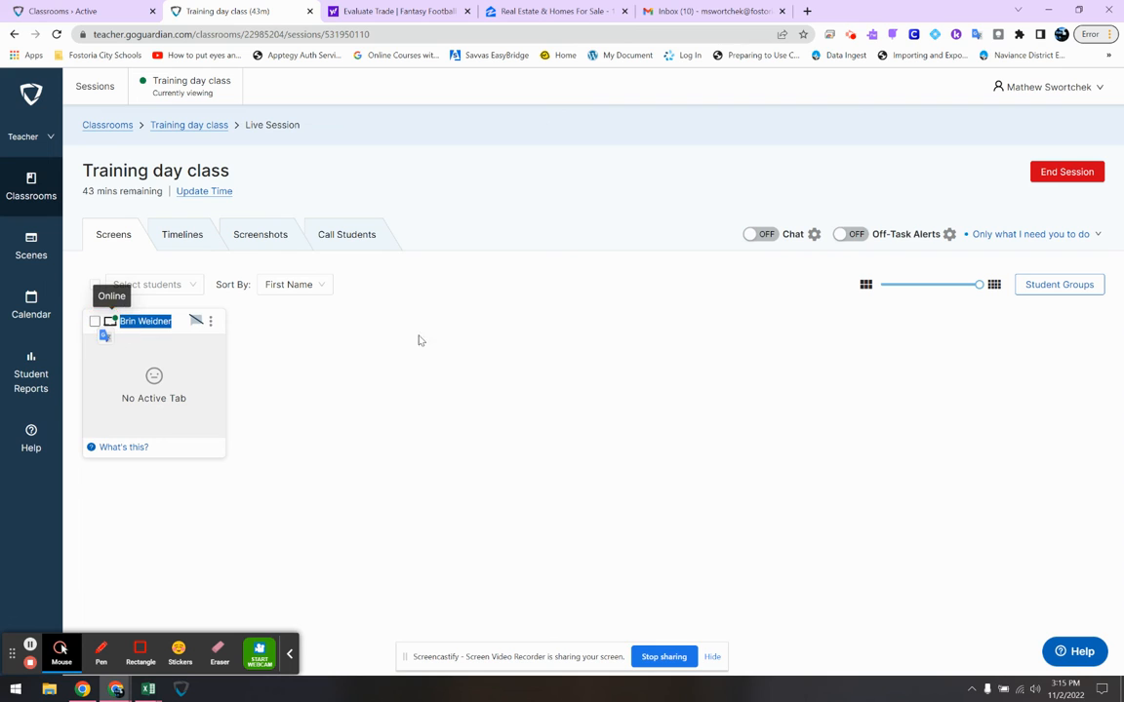
left_click(1042, 237)
left_click_drag(101, 192, 150, 195)
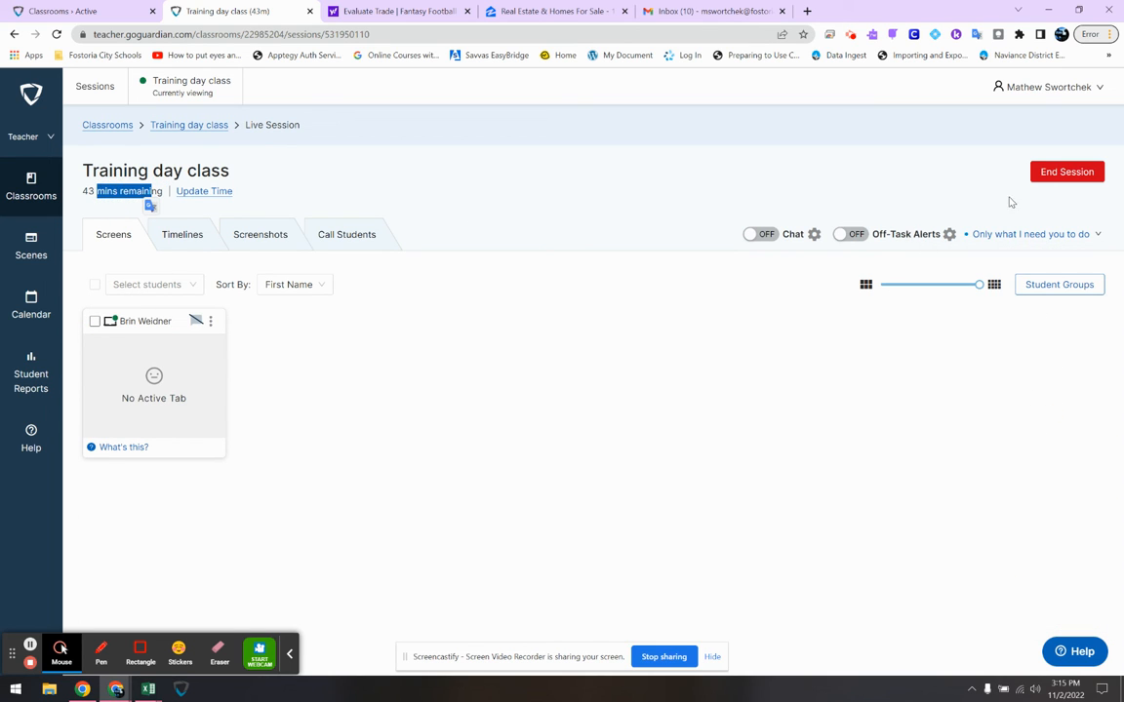
Disable the scene applied to the Training day class session
left_click(1001, 235)
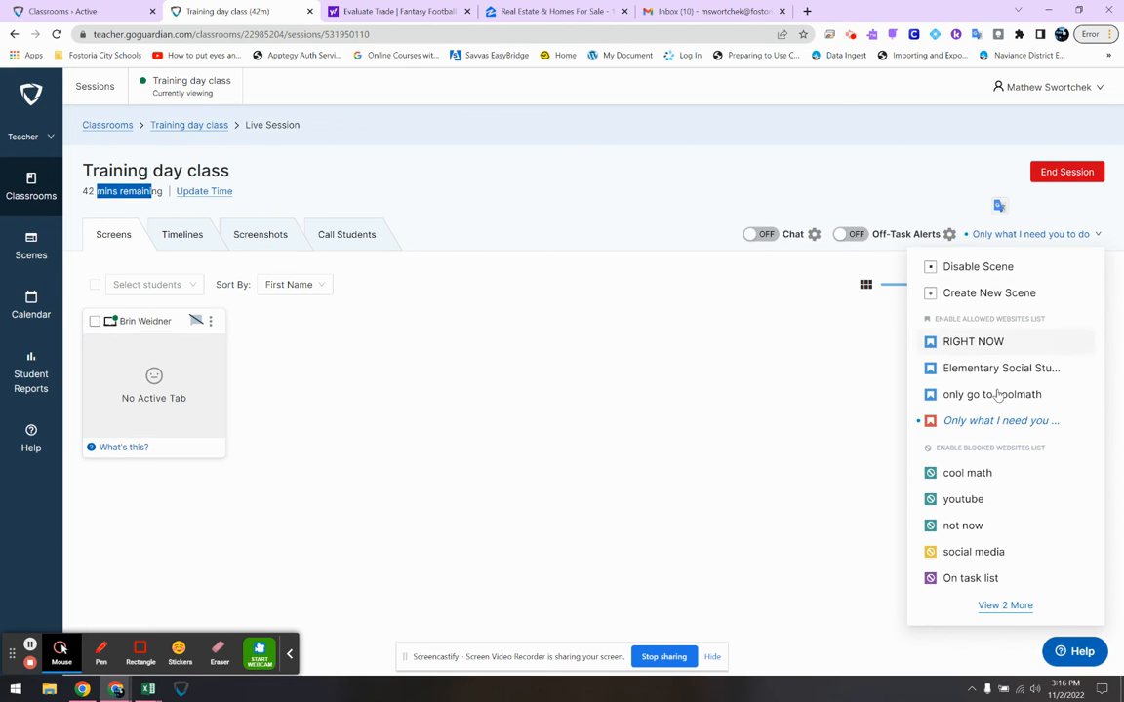
left_click(1011, 266)
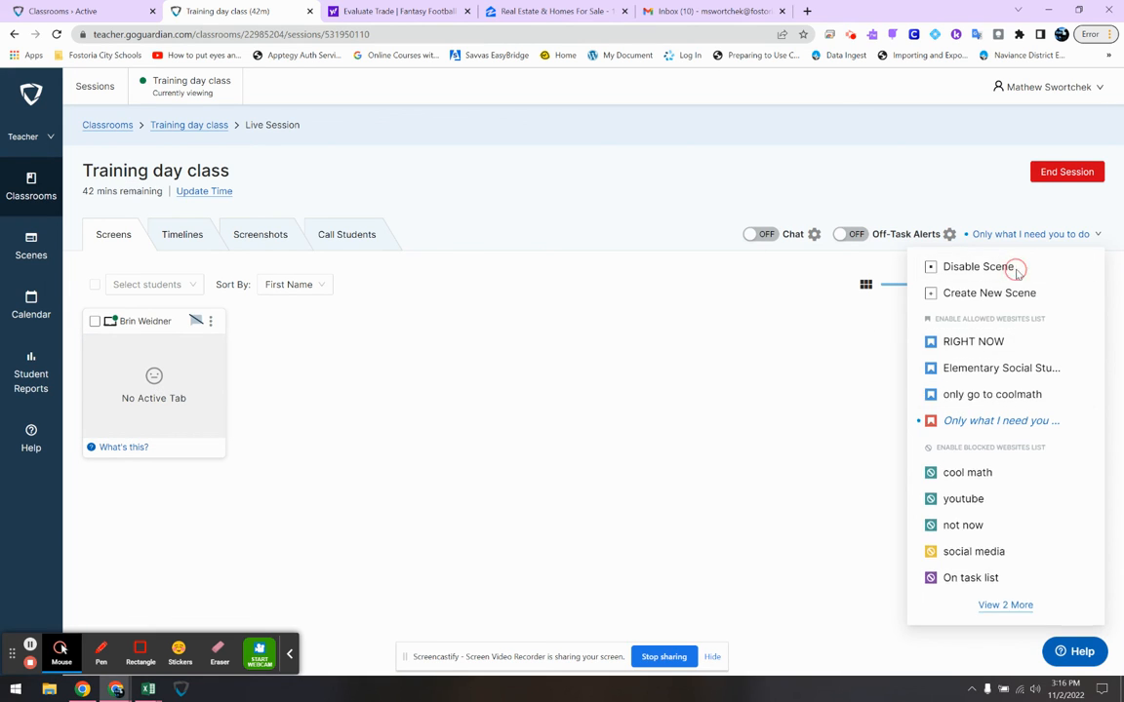
left_click(1069, 240)
left_click(1095, 237)
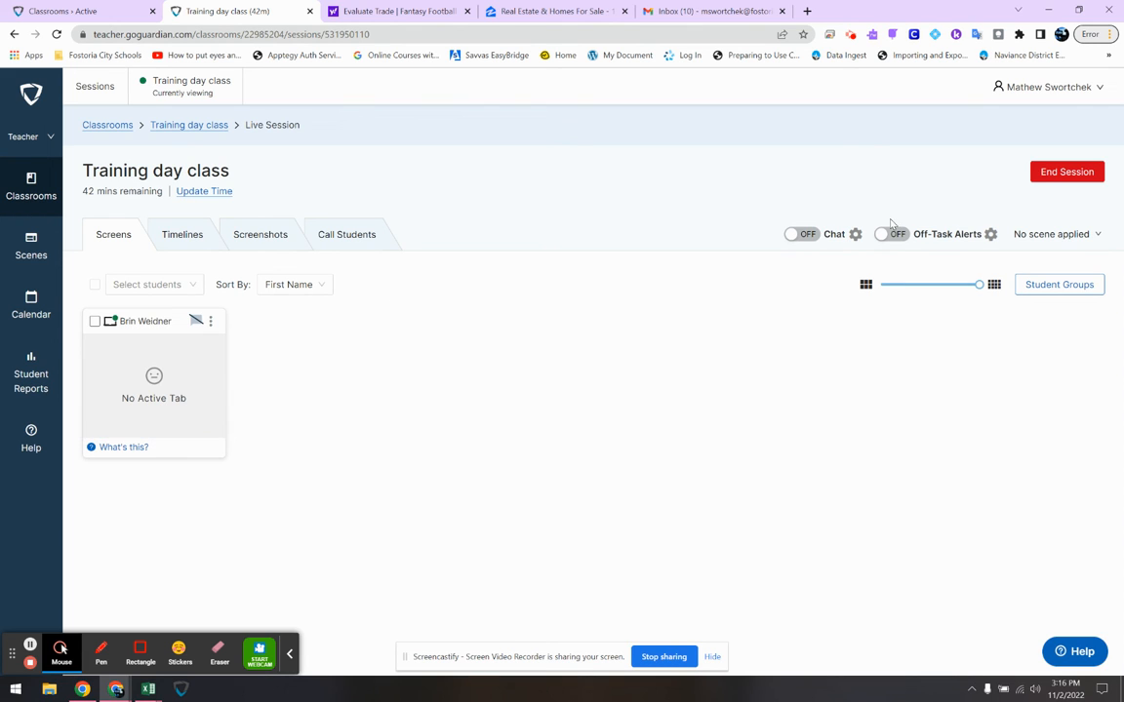
Apply the blocked websites scene "cool math" to the Training day class live session, and disable it again
left_click(1018, 234)
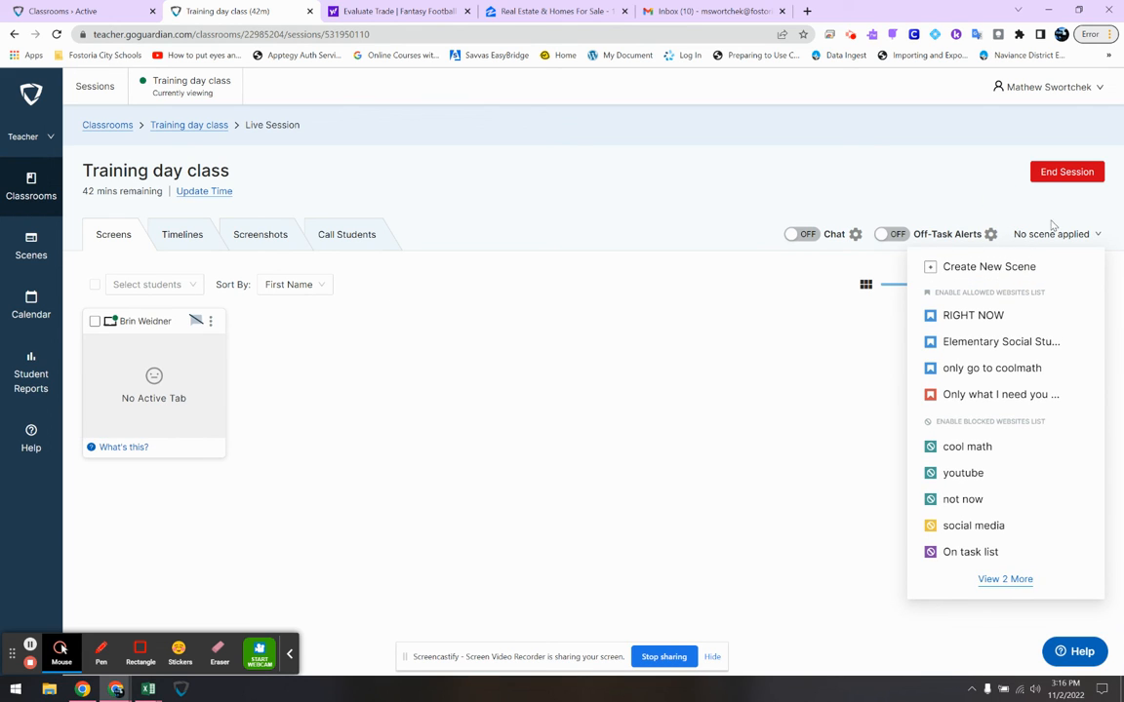
left_click(1002, 448)
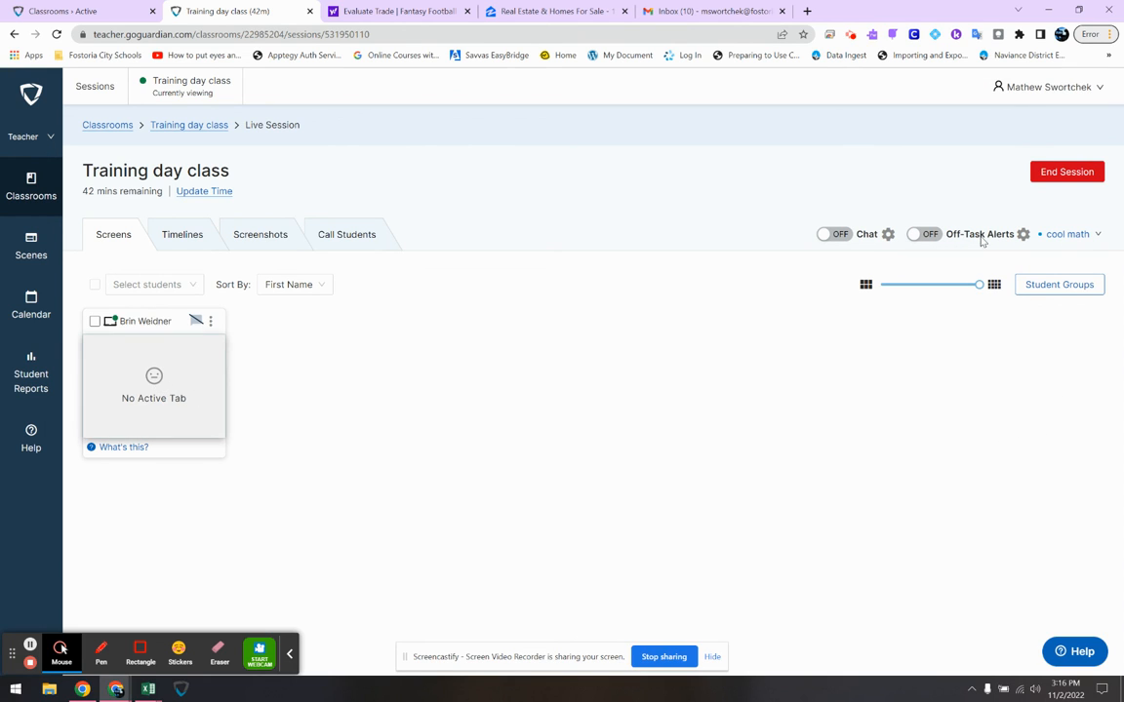
left_click(1071, 236)
left_click(1055, 265)
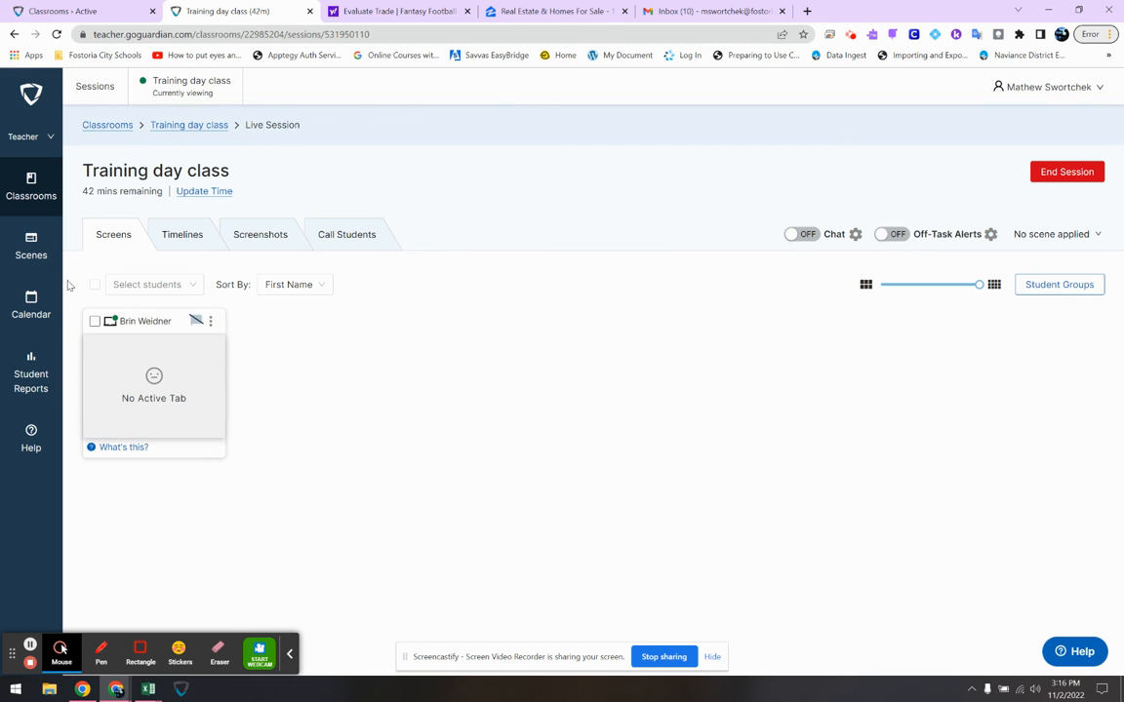
Open the test class and look through the scenes that can be applied to a new session
left_click(33, 256)
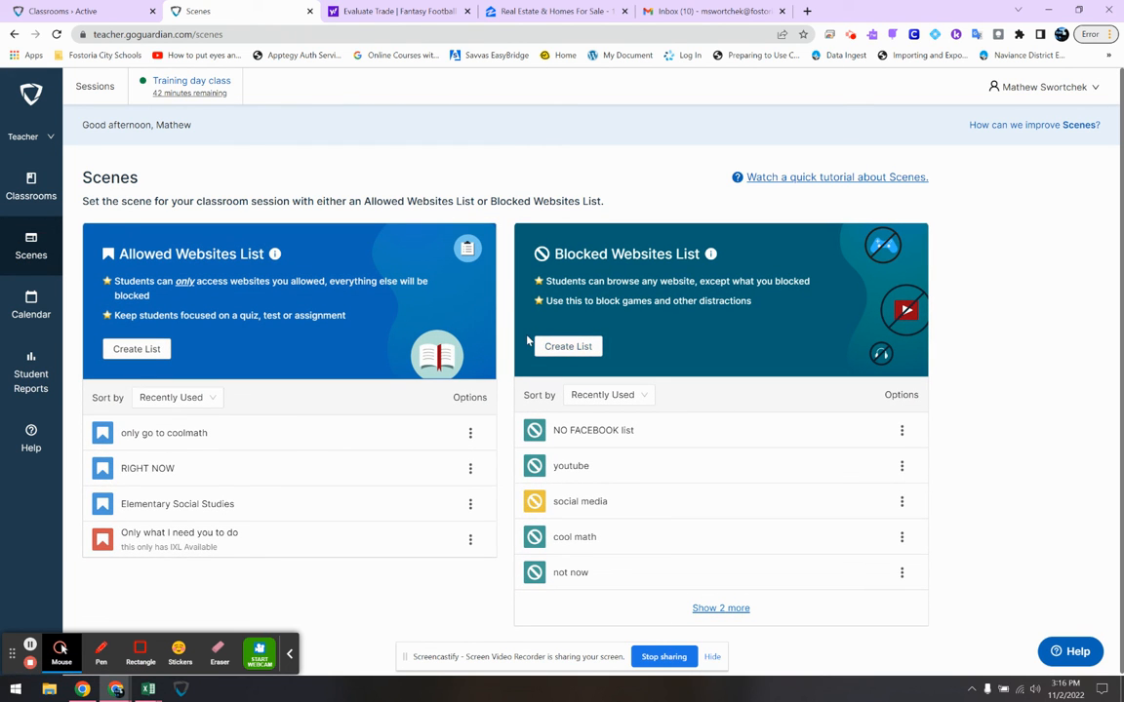
left_click(30, 193)
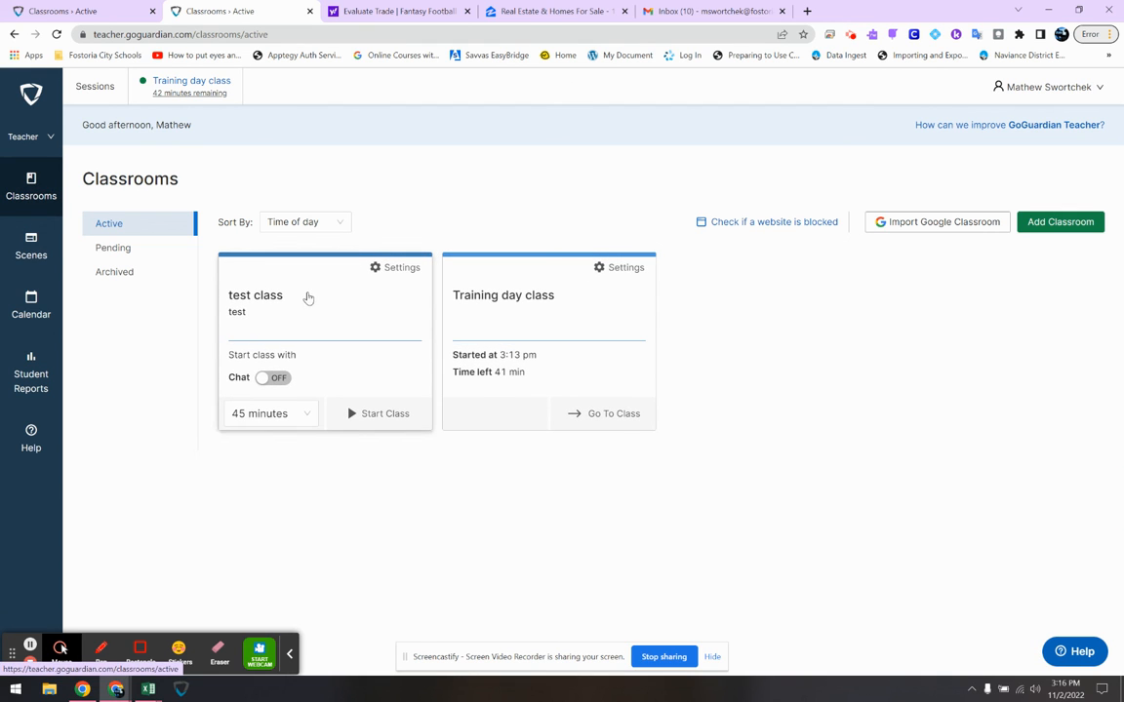
left_click(308, 296)
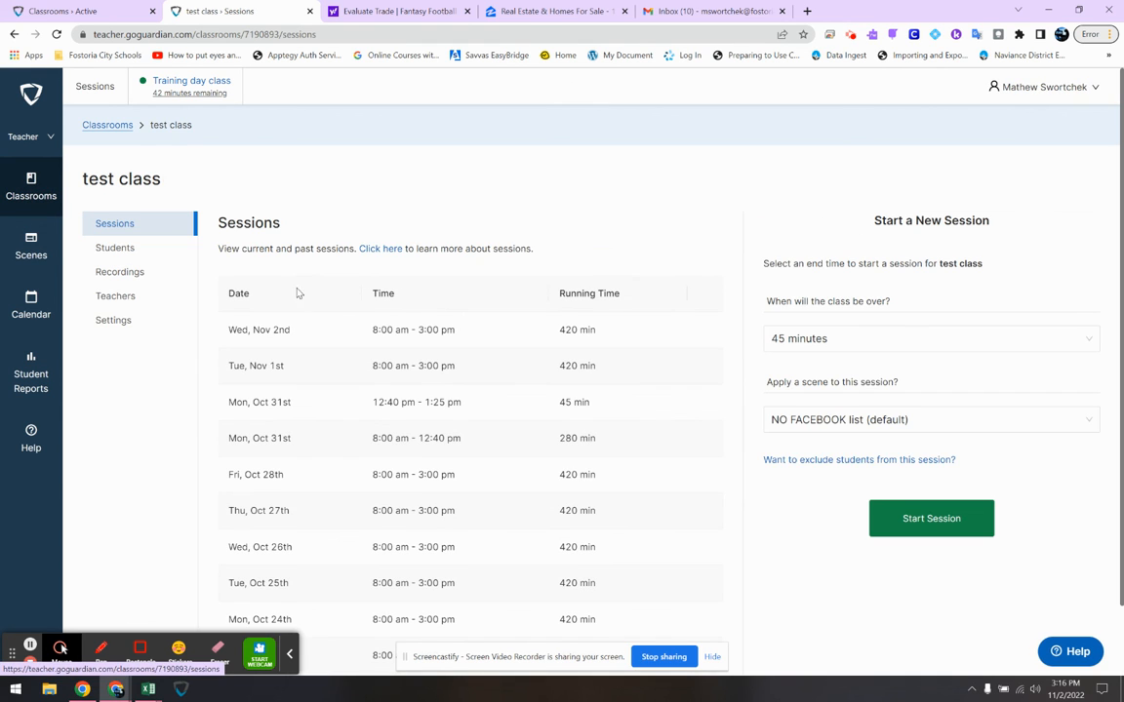
left_click(898, 422)
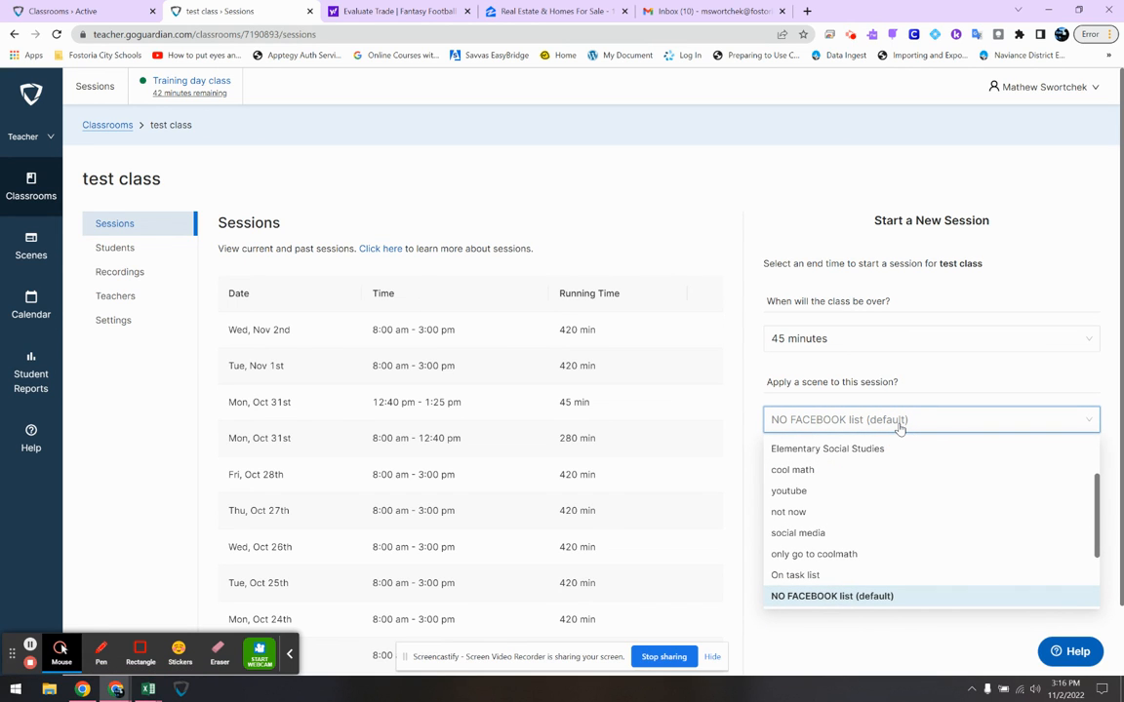
left_click(899, 427)
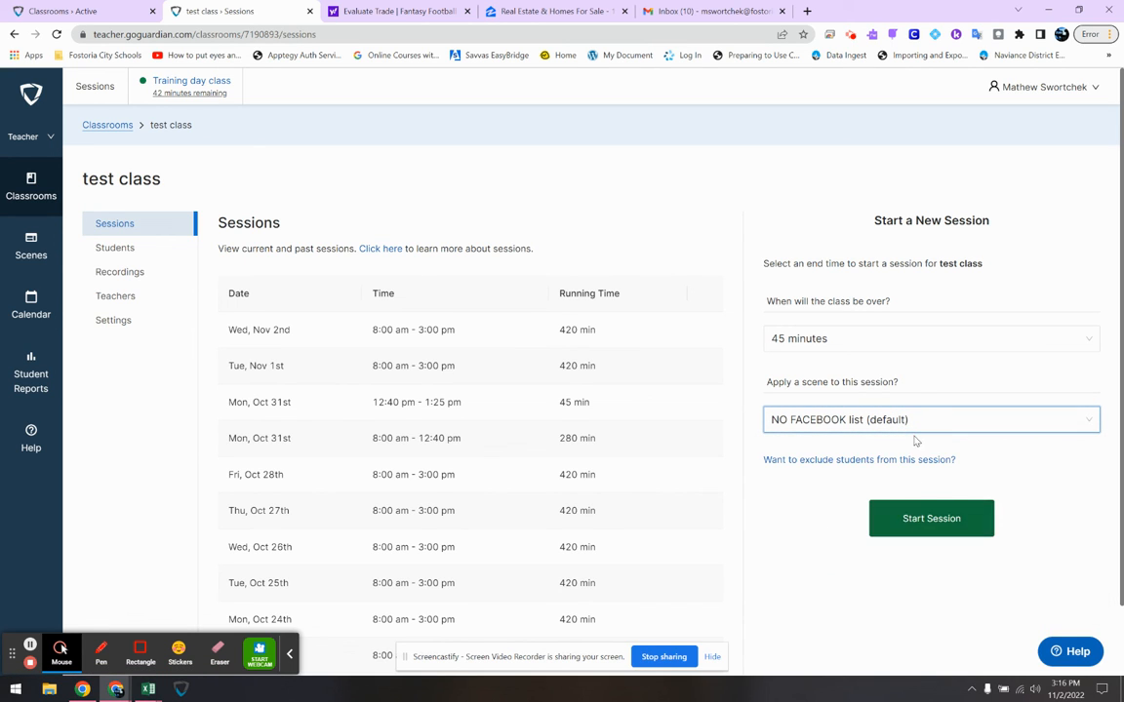
left_click(915, 425)
scroll(802, 495, "down", 1)
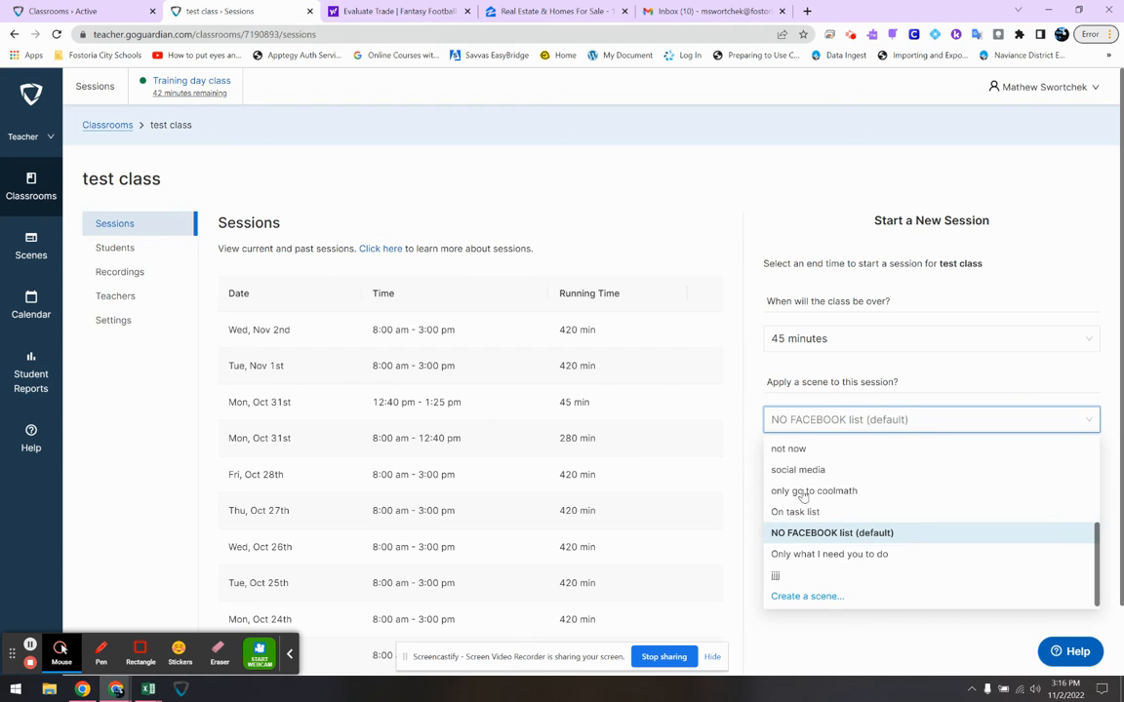
scroll(802, 495, "up", 3)
scroll(785, 497, "down", 3)
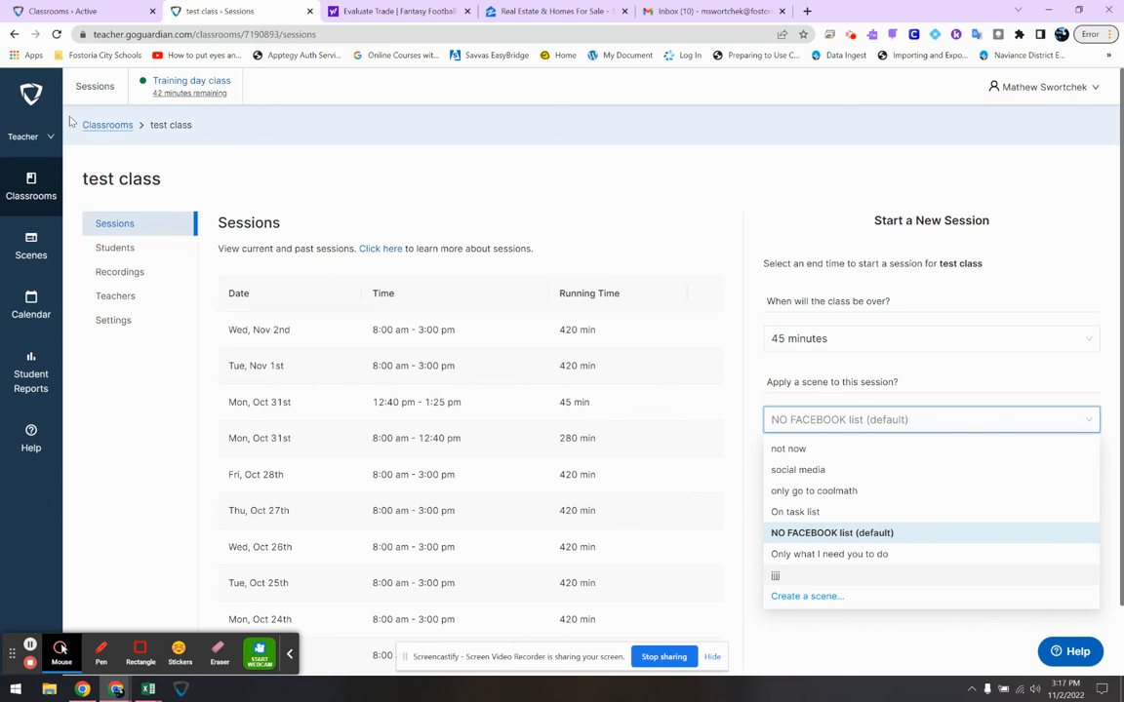
Return to the Training day class live session and start a new blocked websites scene named "ewr" from there
left_click(185, 83)
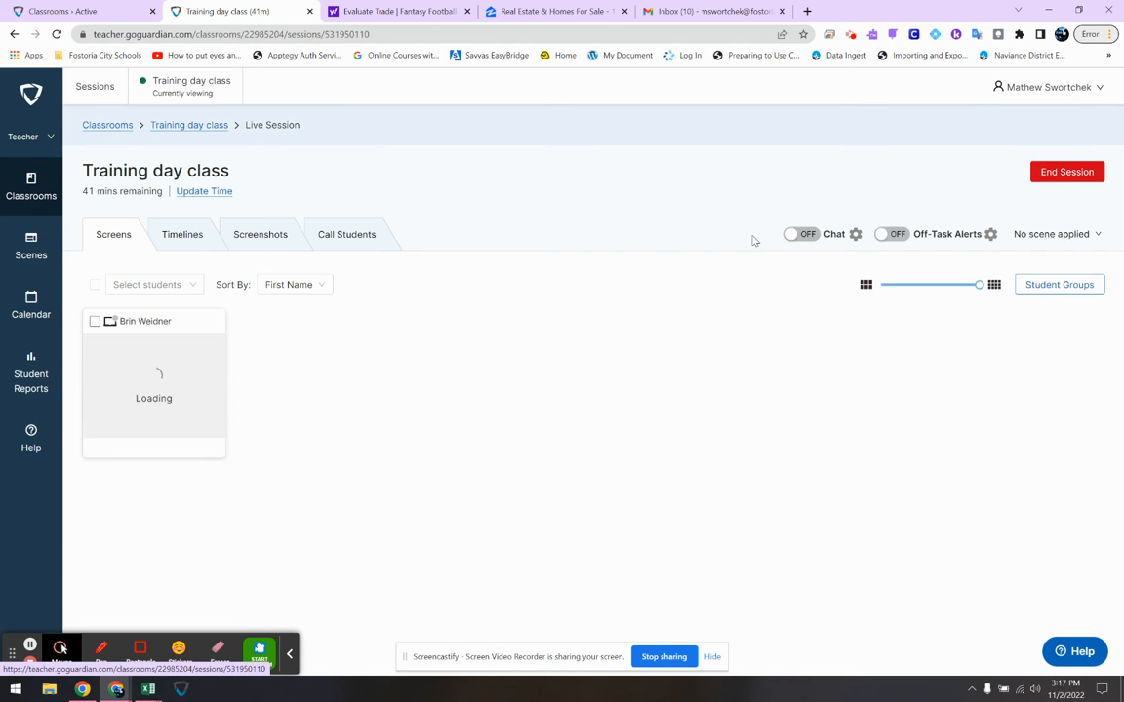
left_click(1071, 234)
left_click(1071, 234)
left_click(1070, 236)
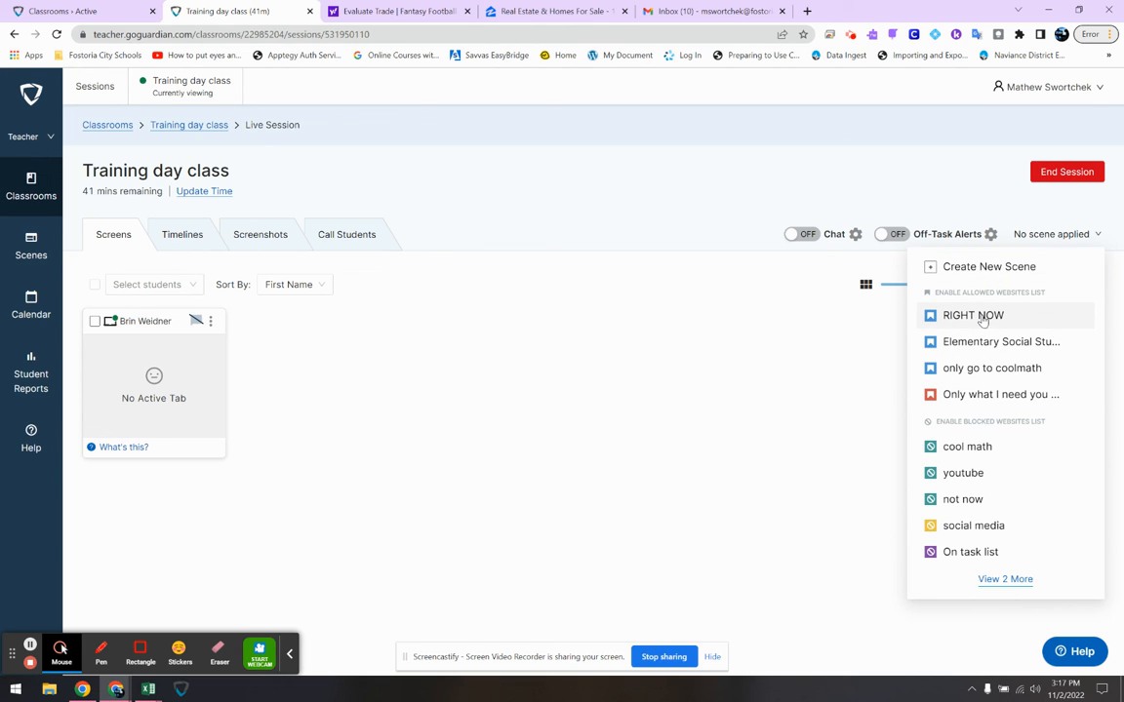
left_click(989, 266)
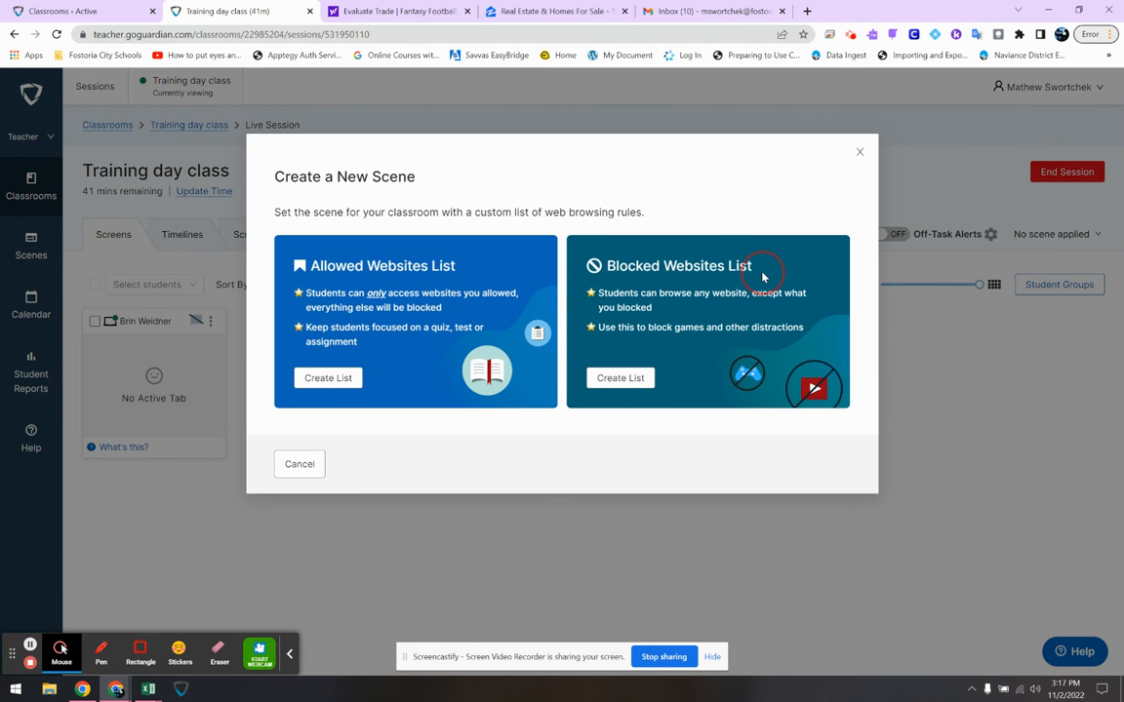
left_click(618, 378)
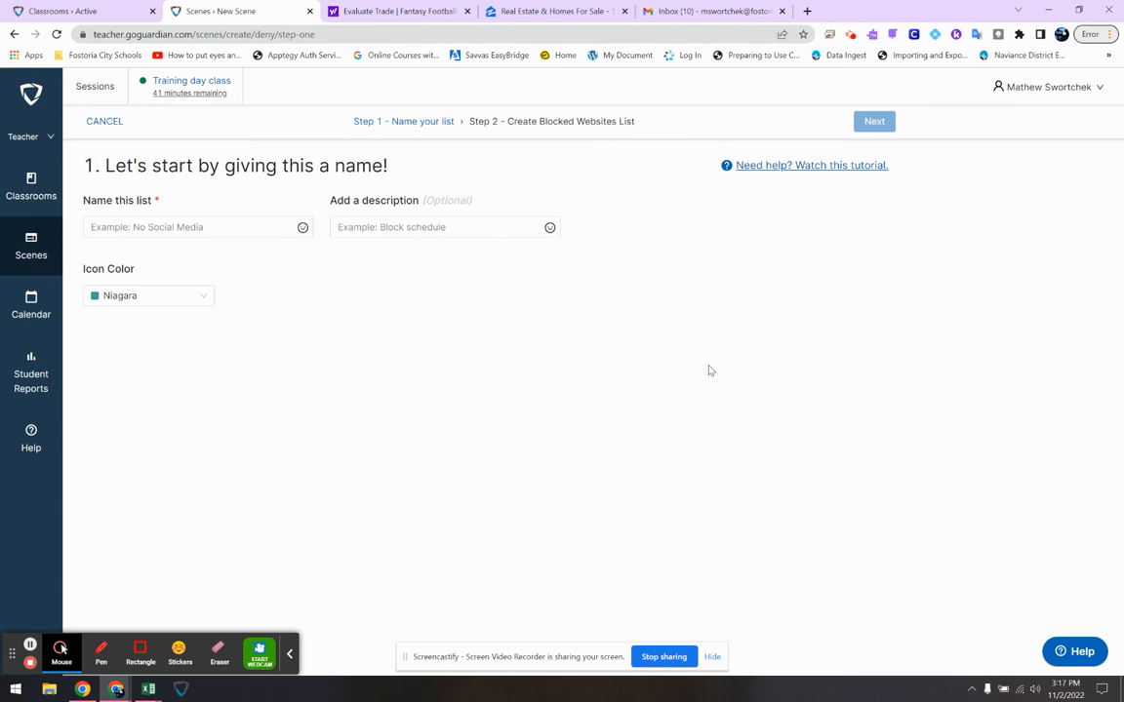
left_click(237, 227)
type("ewr")
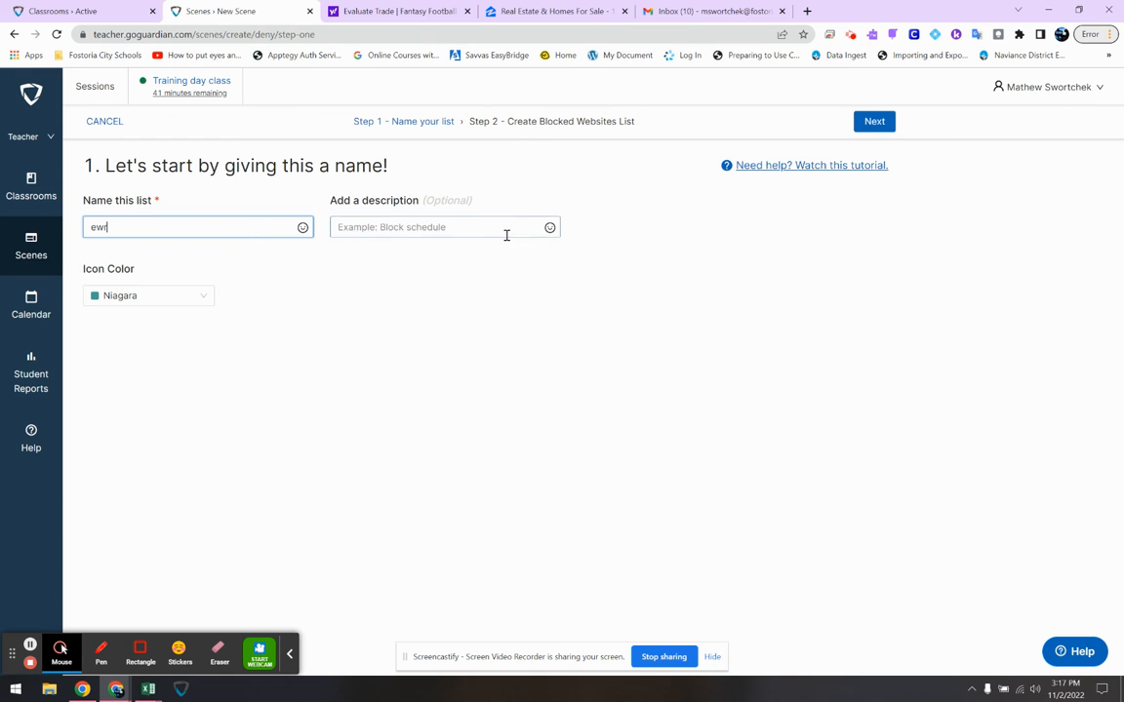
left_click(875, 123)
View the Auto-Open Tabs option of the new blocked websites list, and discard the unsaved scene
left_click(775, 235)
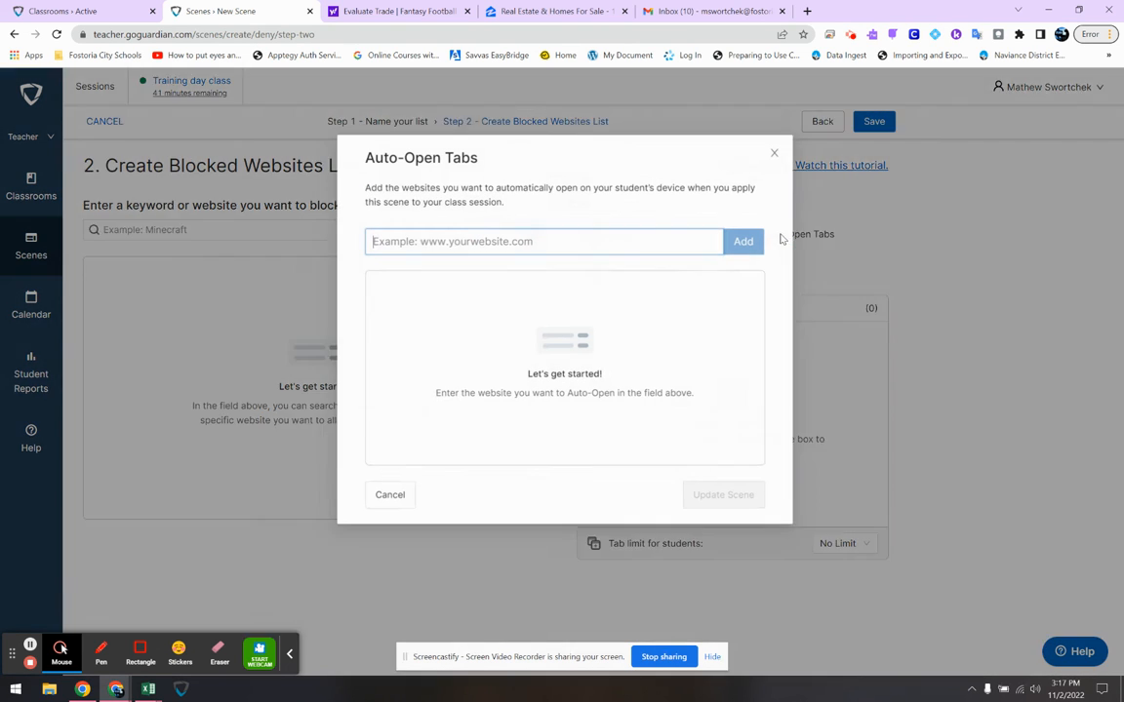
left_click_drag(356, 156, 554, 163)
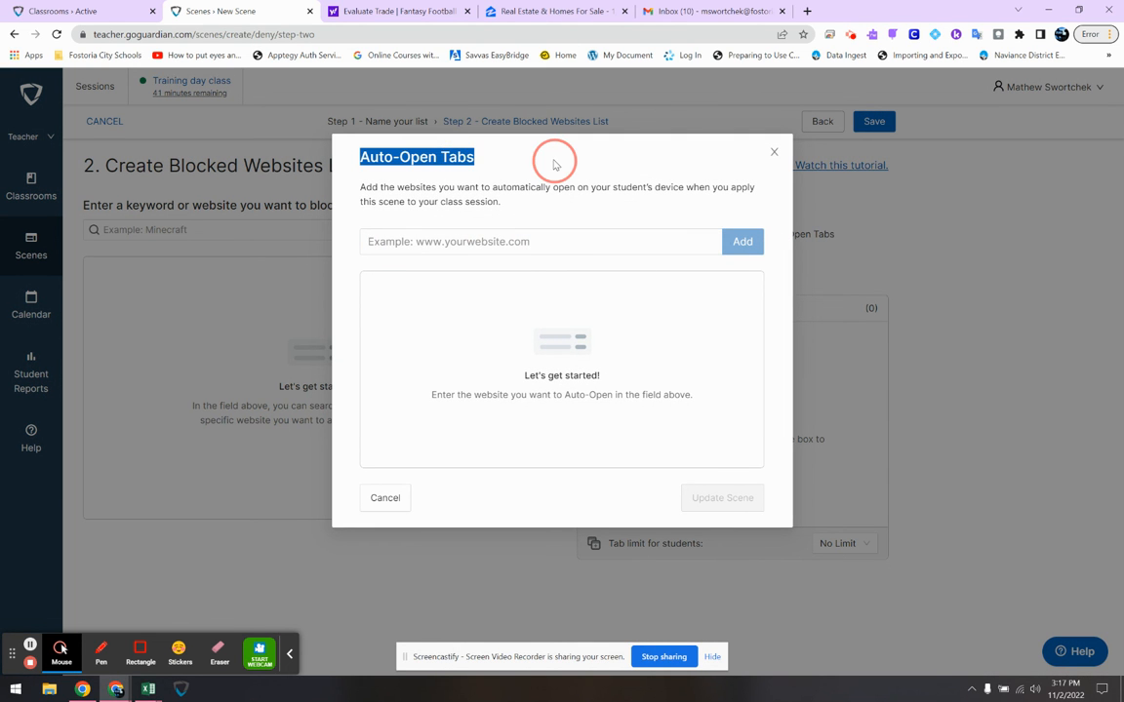
left_click(775, 153)
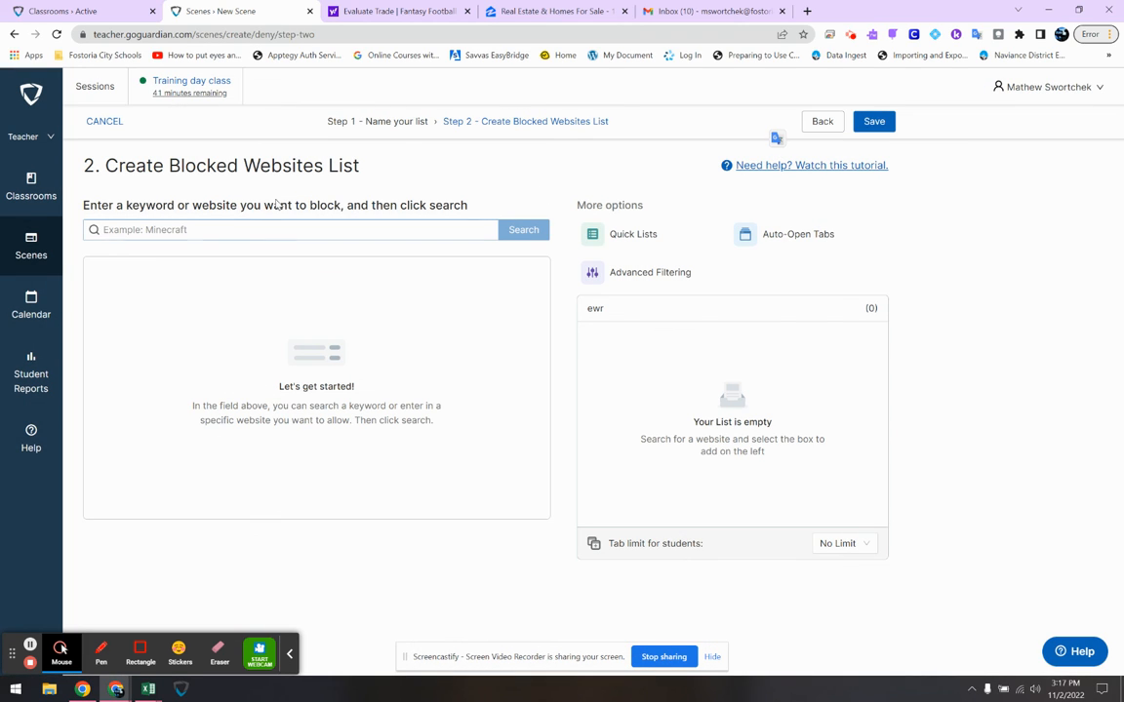
left_click(105, 121)
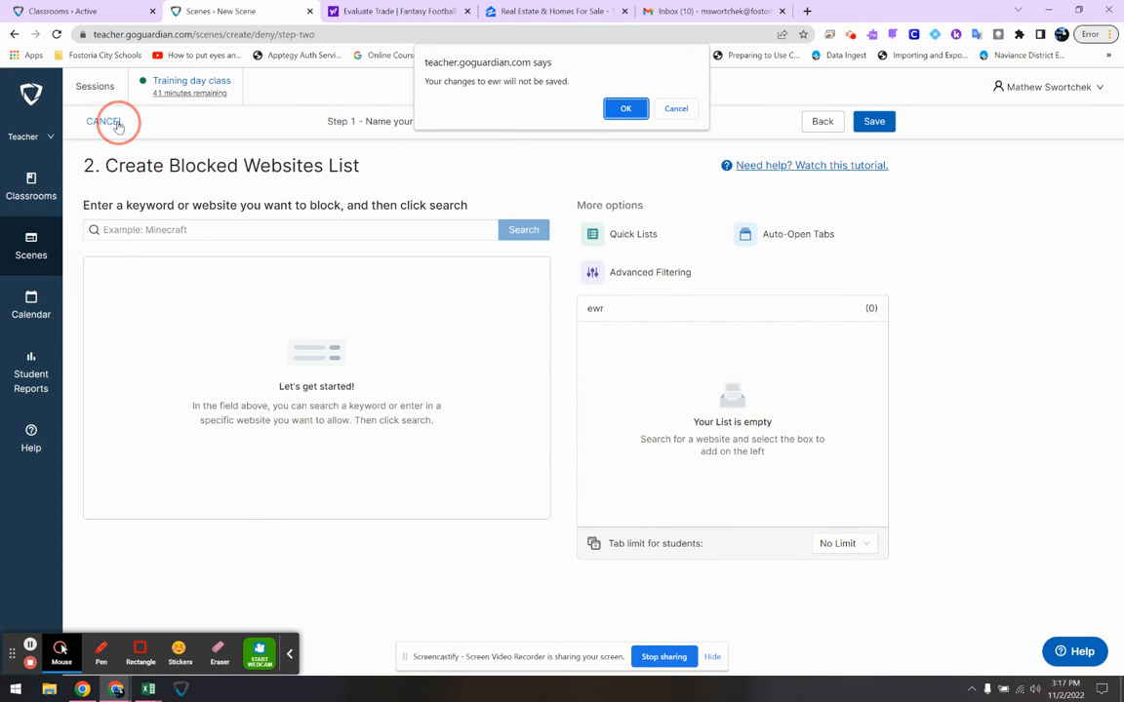
left_click(623, 109)
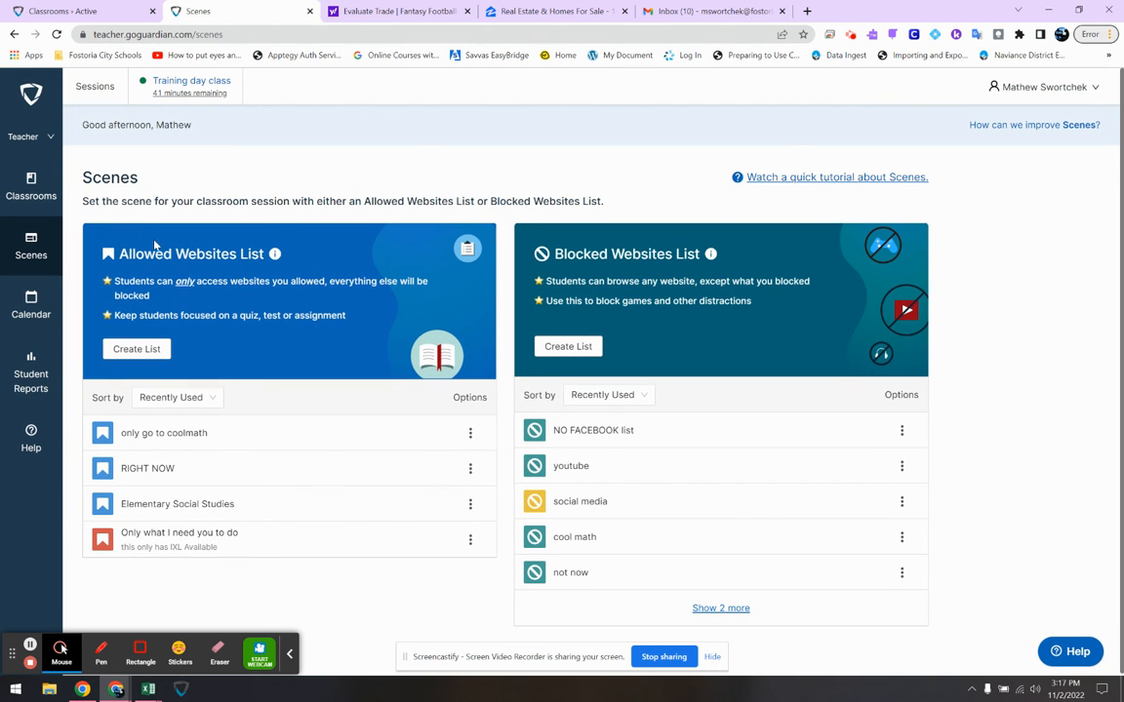